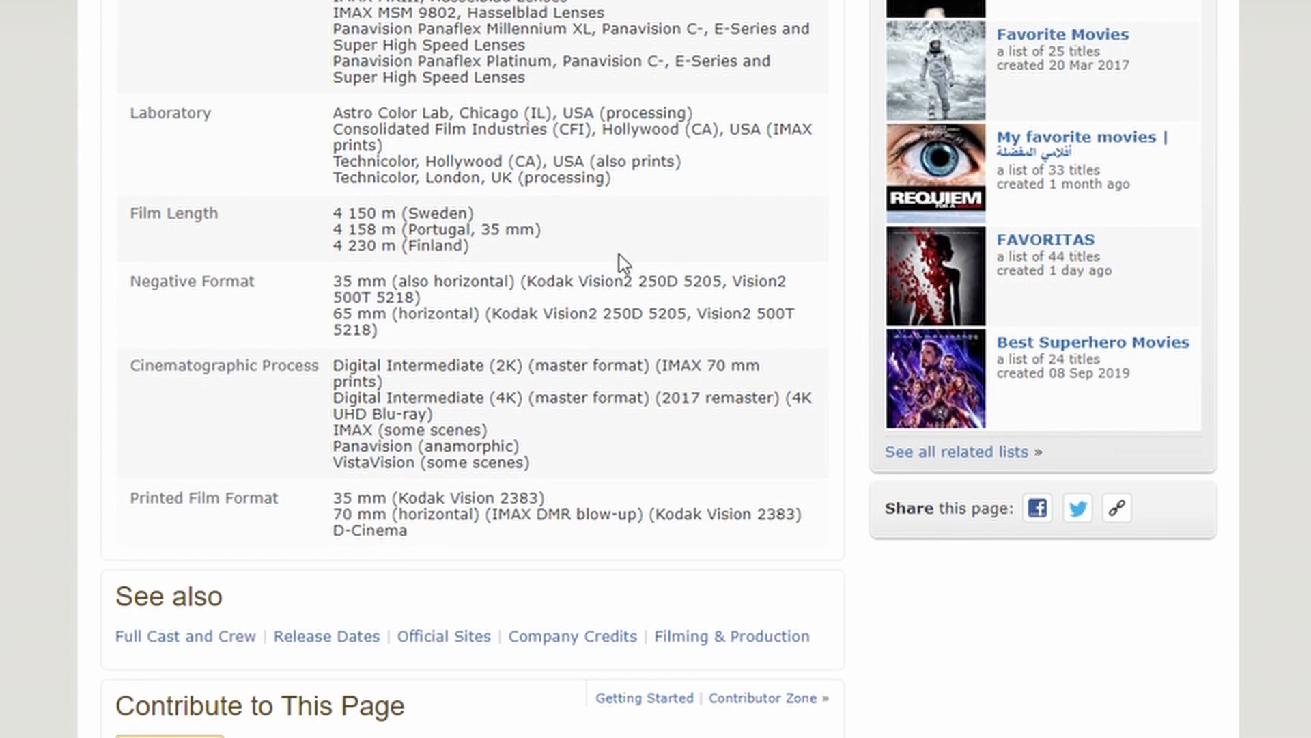
Examine the Printed Film Format entry in the film's technical specifications, highlighting the Kodak Vision 2383 stock
left_click_drag(132, 503, 571, 517)
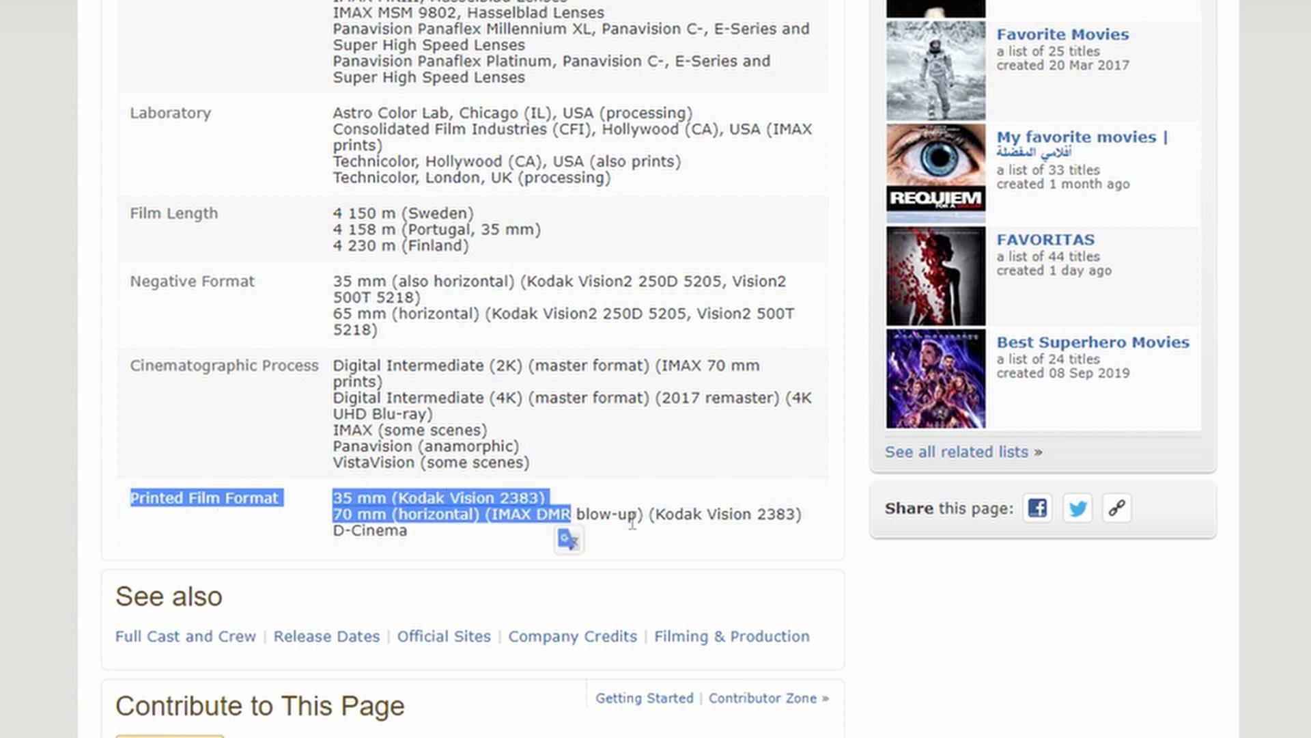
left_click(716, 517)
left_click_drag(656, 517, 798, 517)
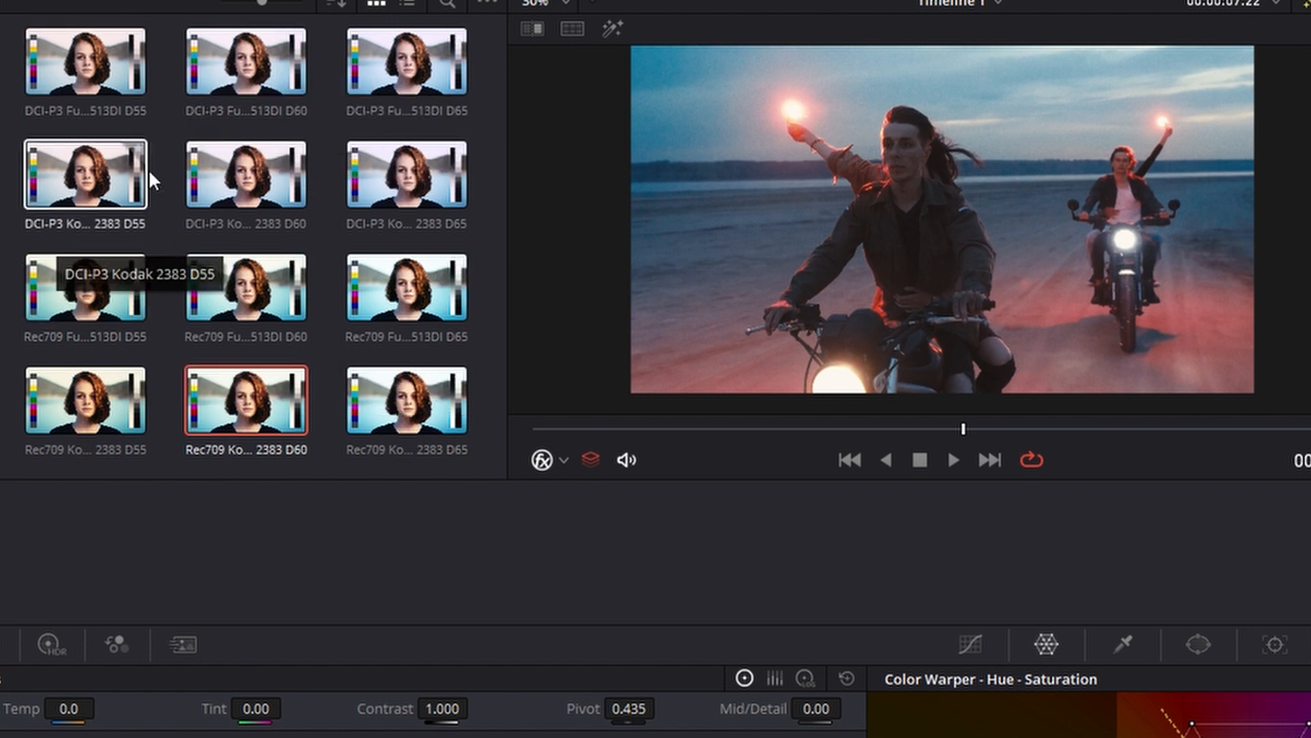
Delete all five existing nodes of the clip's grade and add one new serial node in the empty node graph
left_click_drag(518, 439, 900, 448)
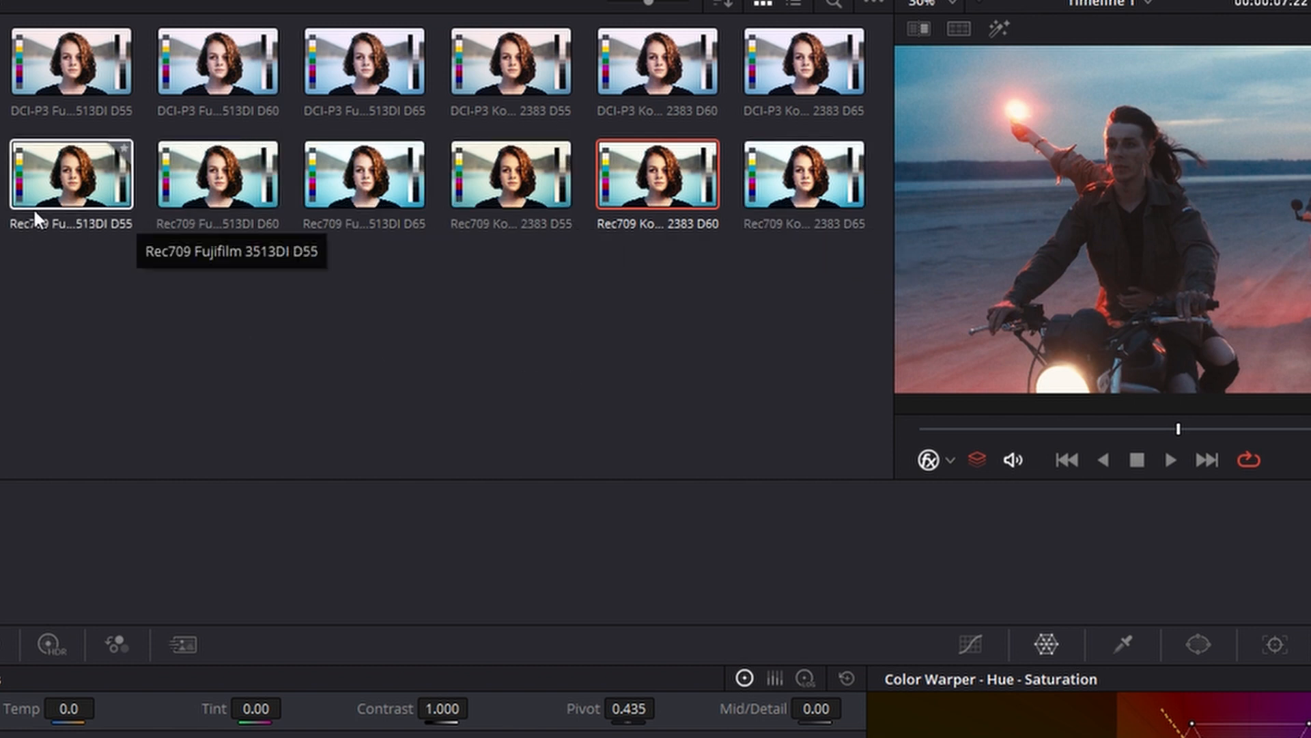
left_click_drag(682, 43, 1254, 391)
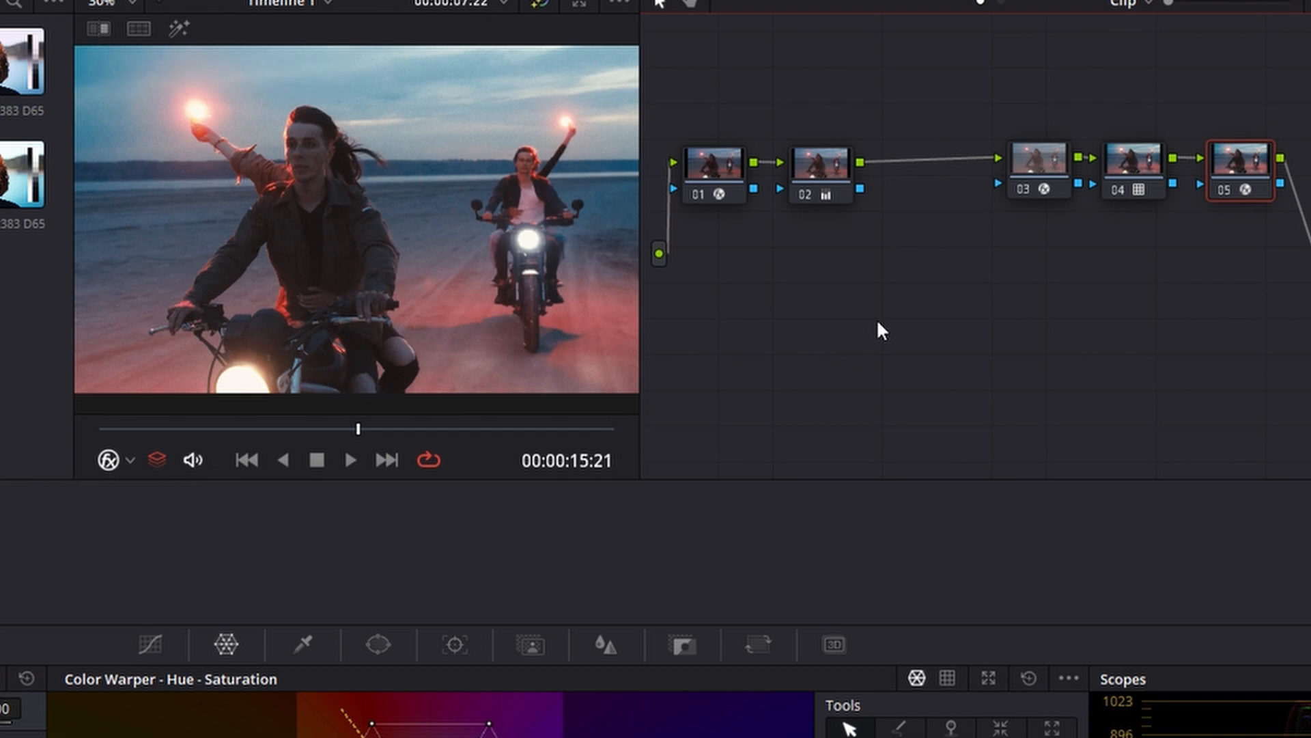
left_click_drag(724, 50, 1239, 335)
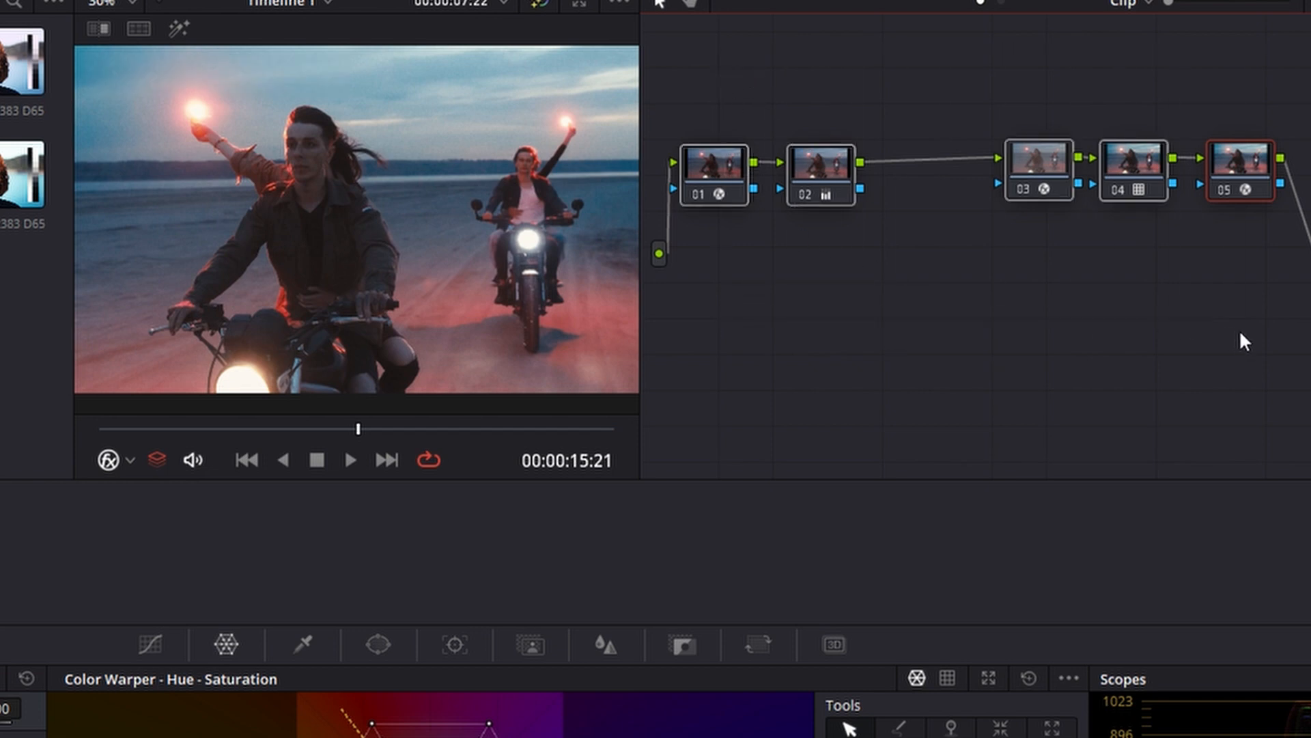
key("Delete")
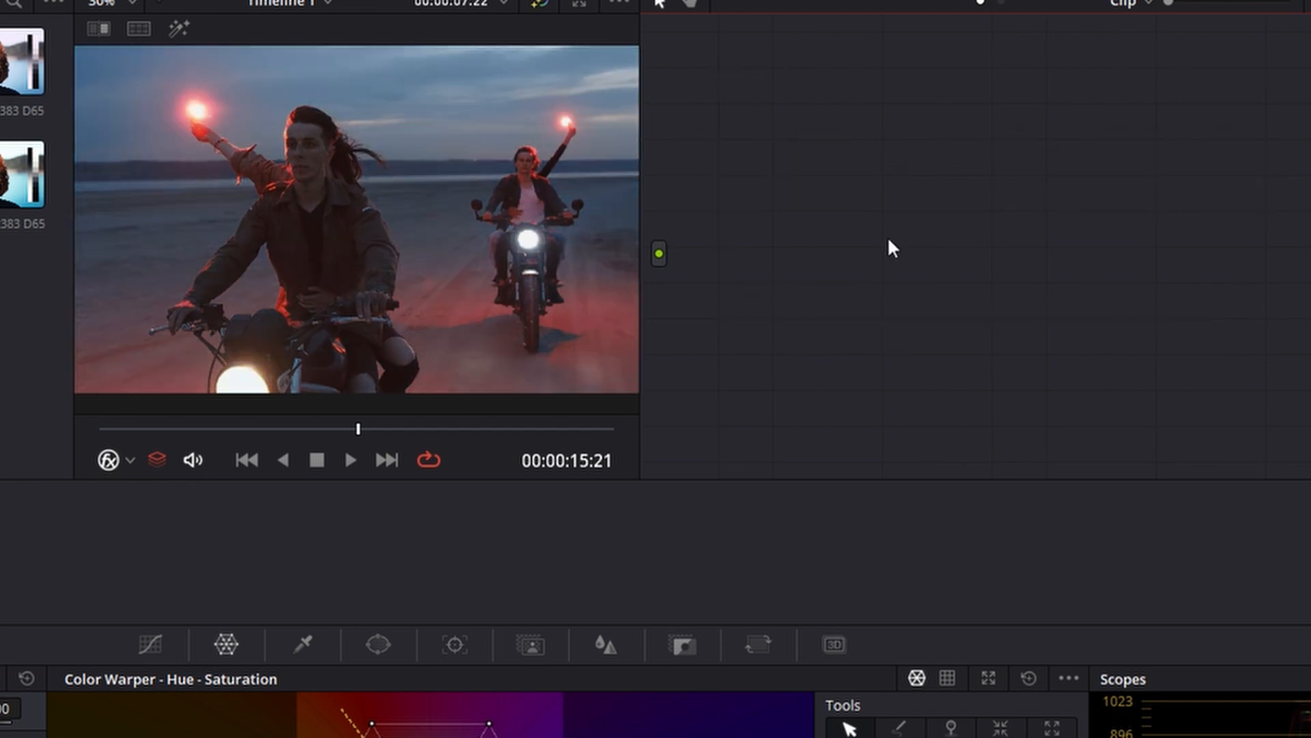
key("alt+s")
left_click_drag(846, 173, 899, 224)
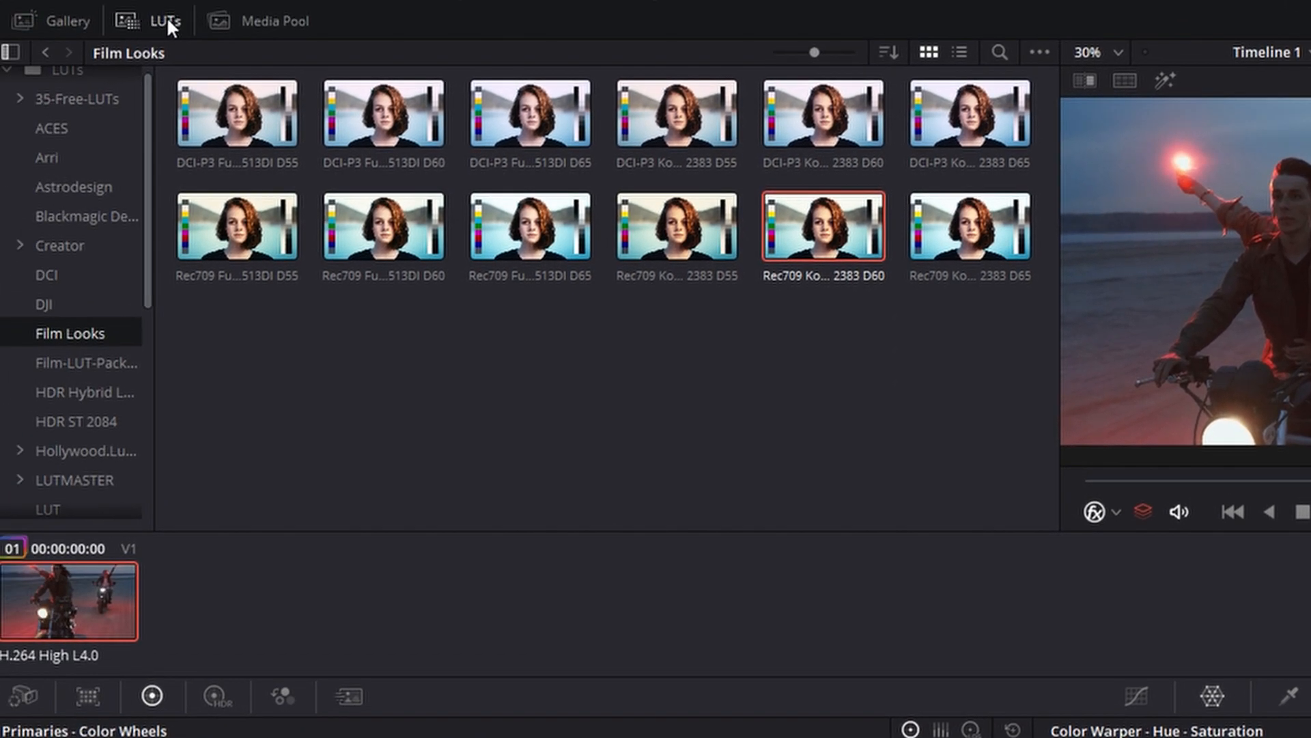
Browse the Film Looks LUTs and apply Rec709 Kodak 2383 D60 to the node
left_click(155, 18)
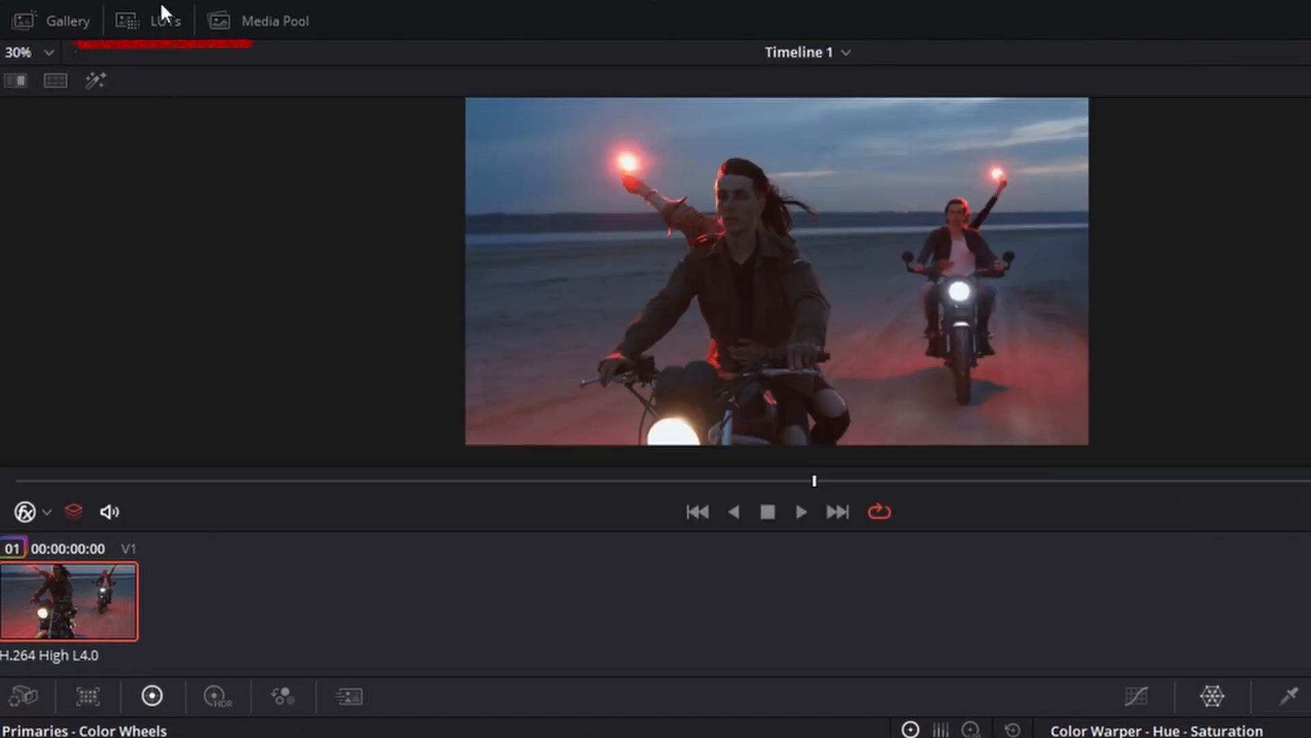
left_click(151, 23)
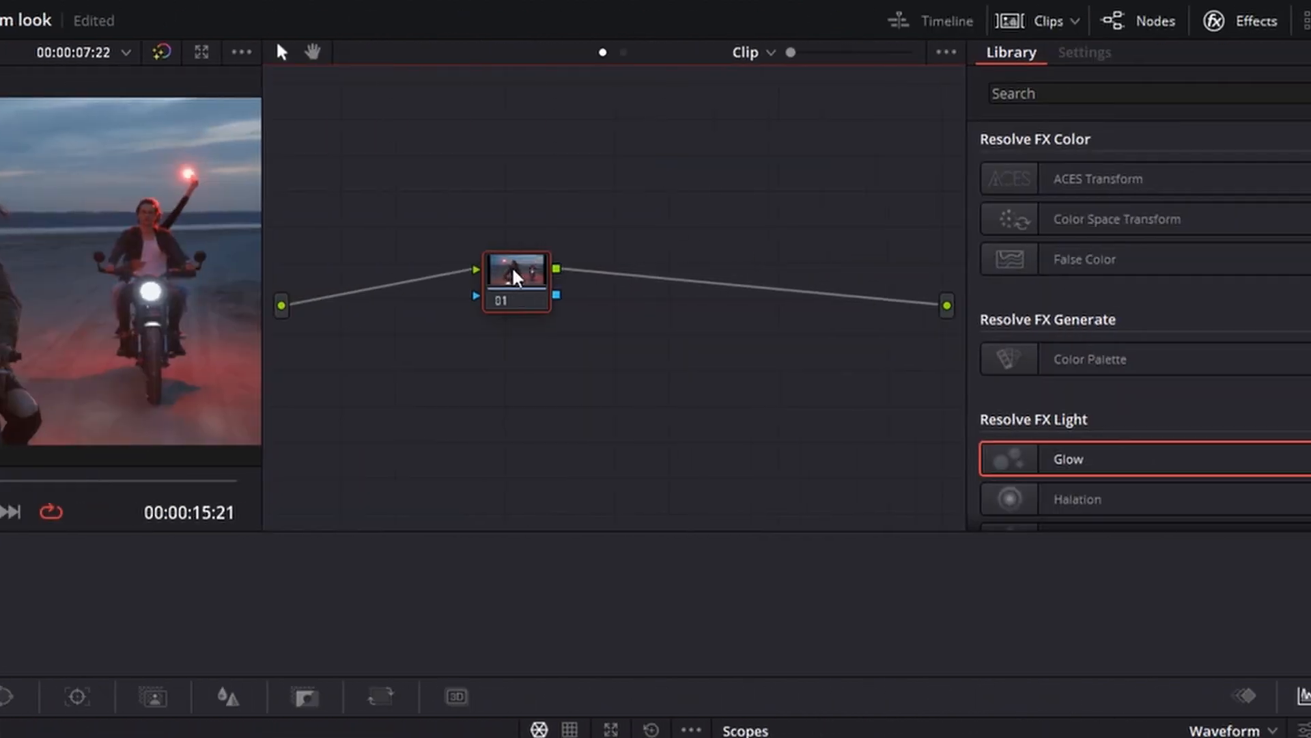
right_click(513, 270)
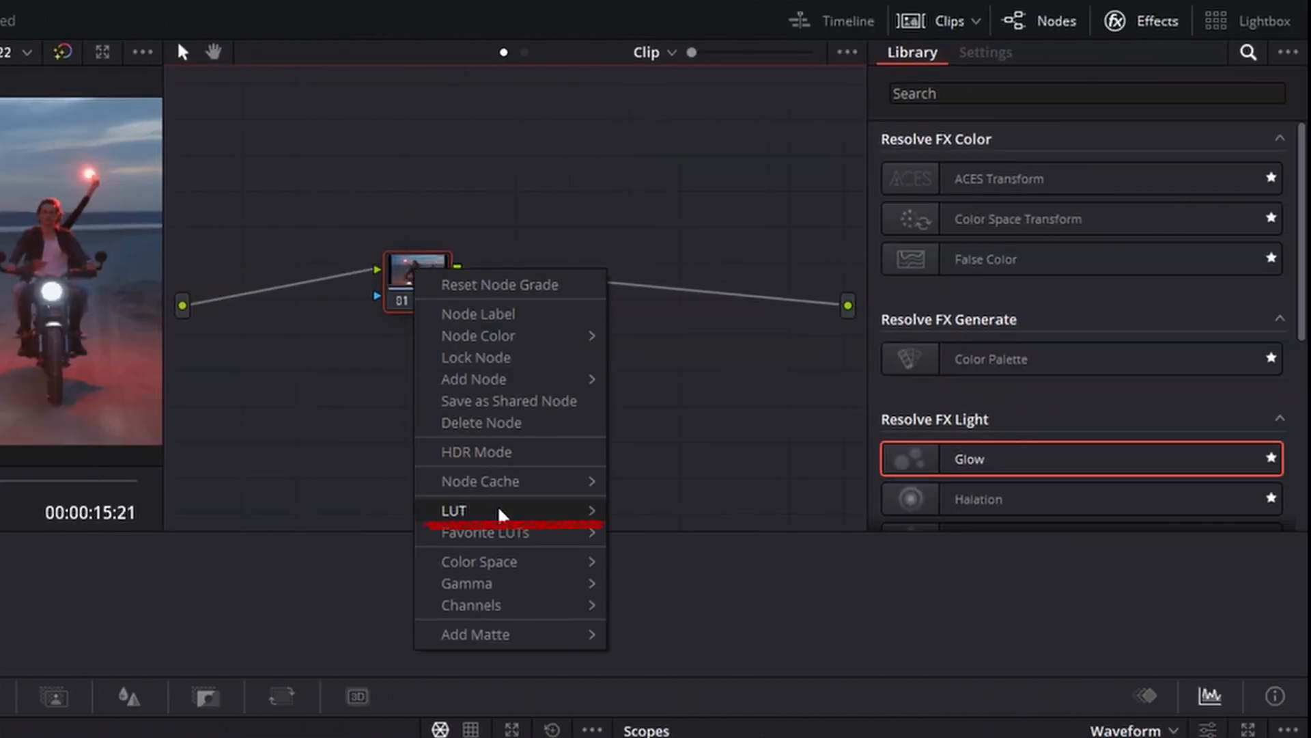
mouse_move(502, 513)
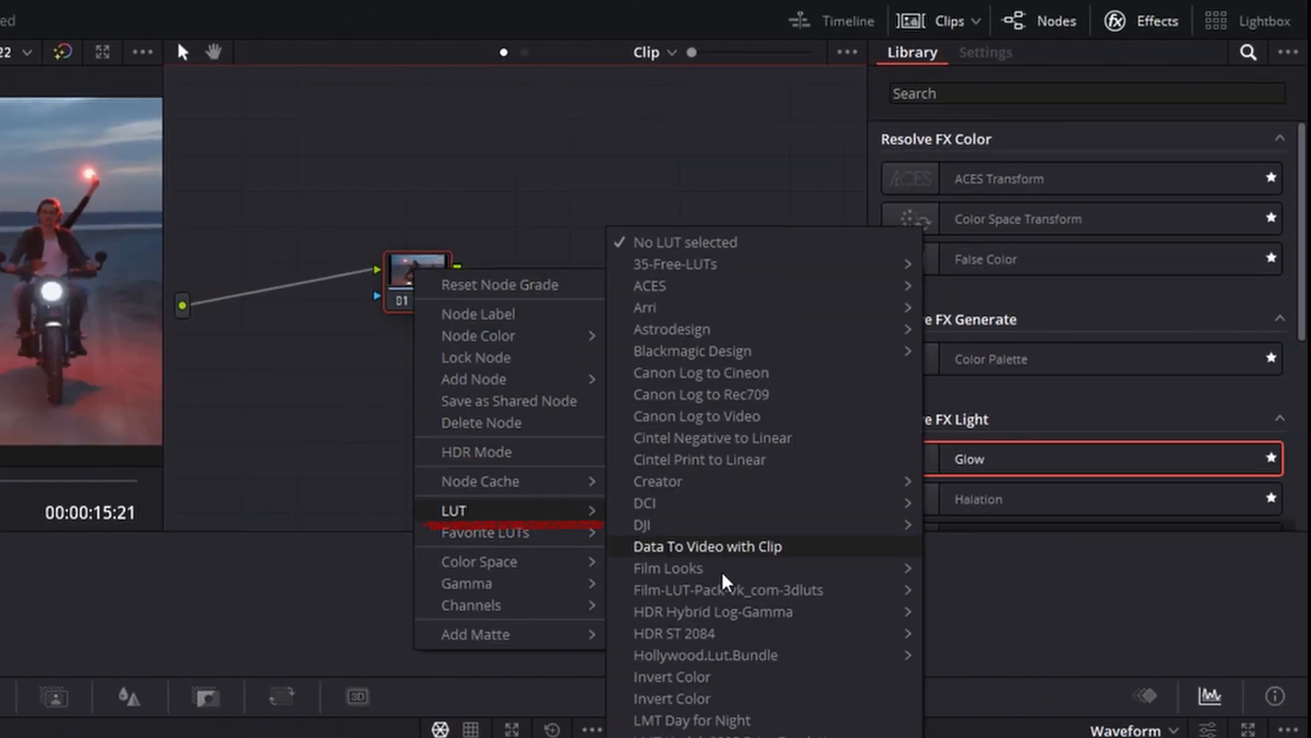
mouse_move(722, 580)
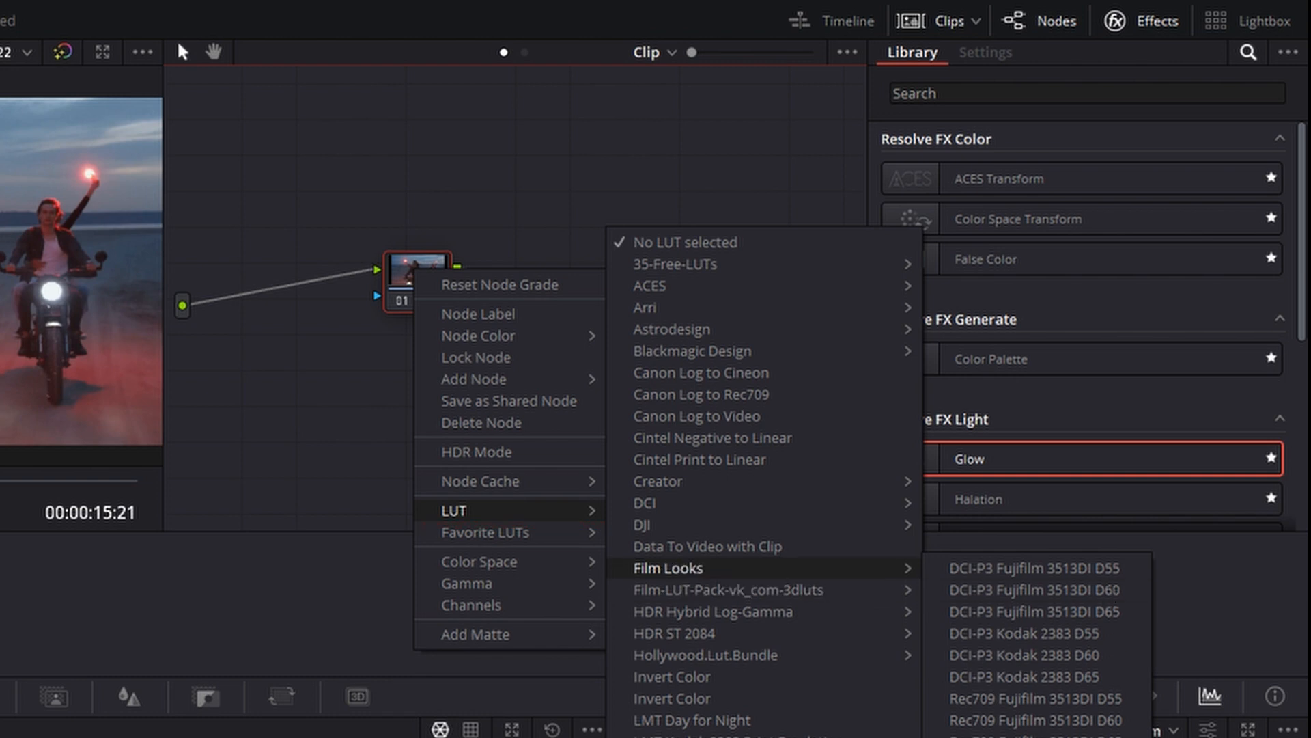
left_click(1092, 591)
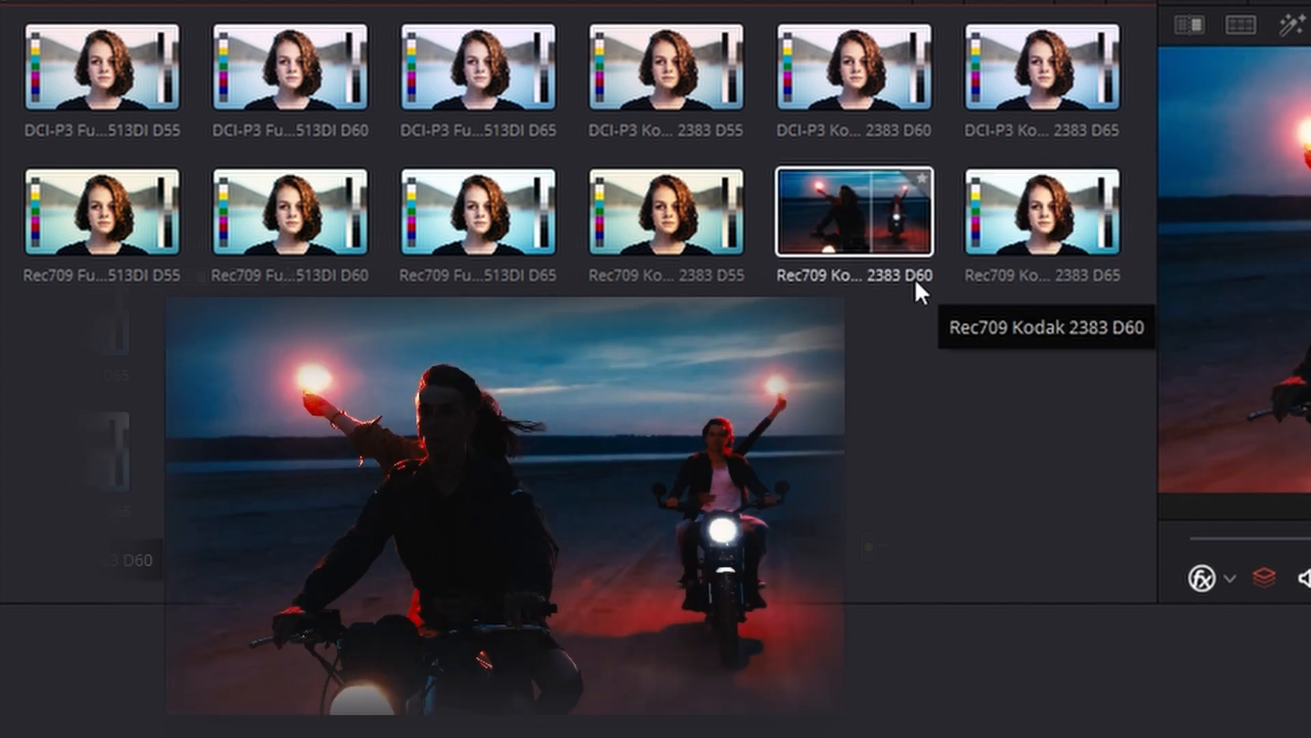
left_click_drag(859, 213, 1179, 226)
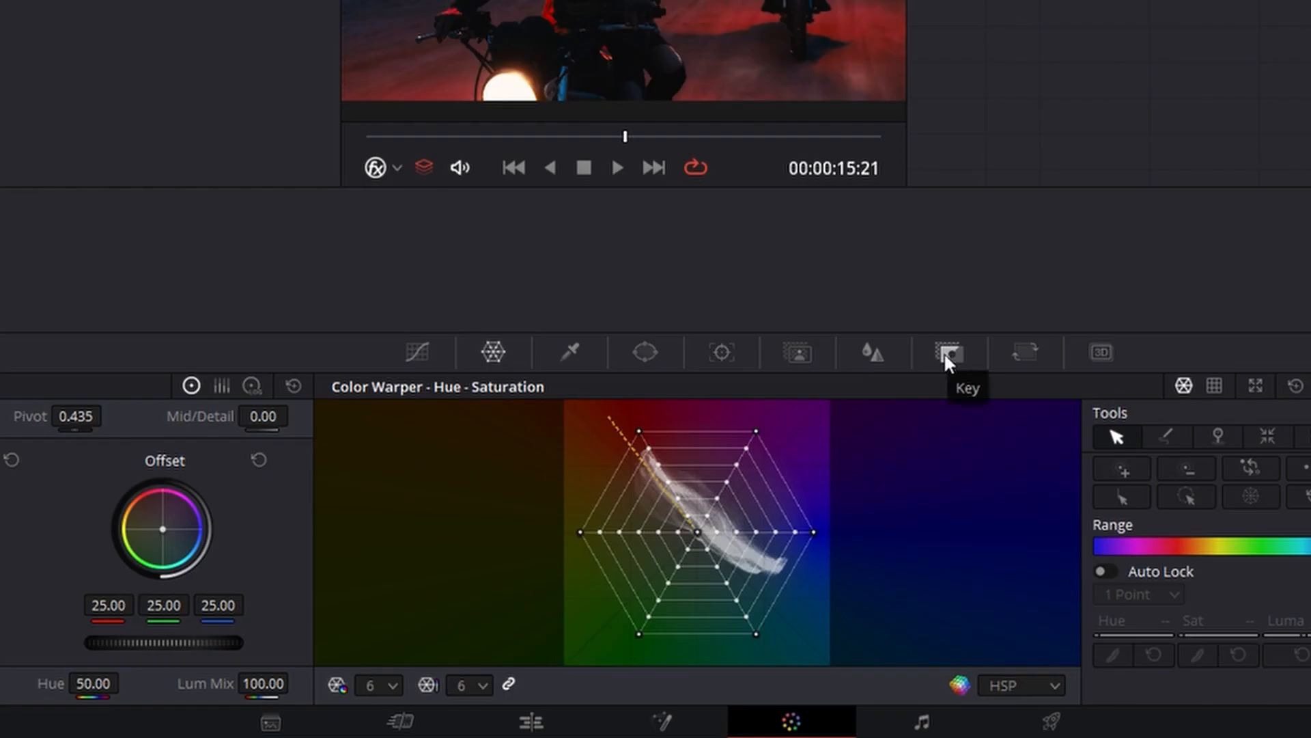
Try lowering the LUT node's key output gain to 0.257, and reset it to its default
left_click(948, 352)
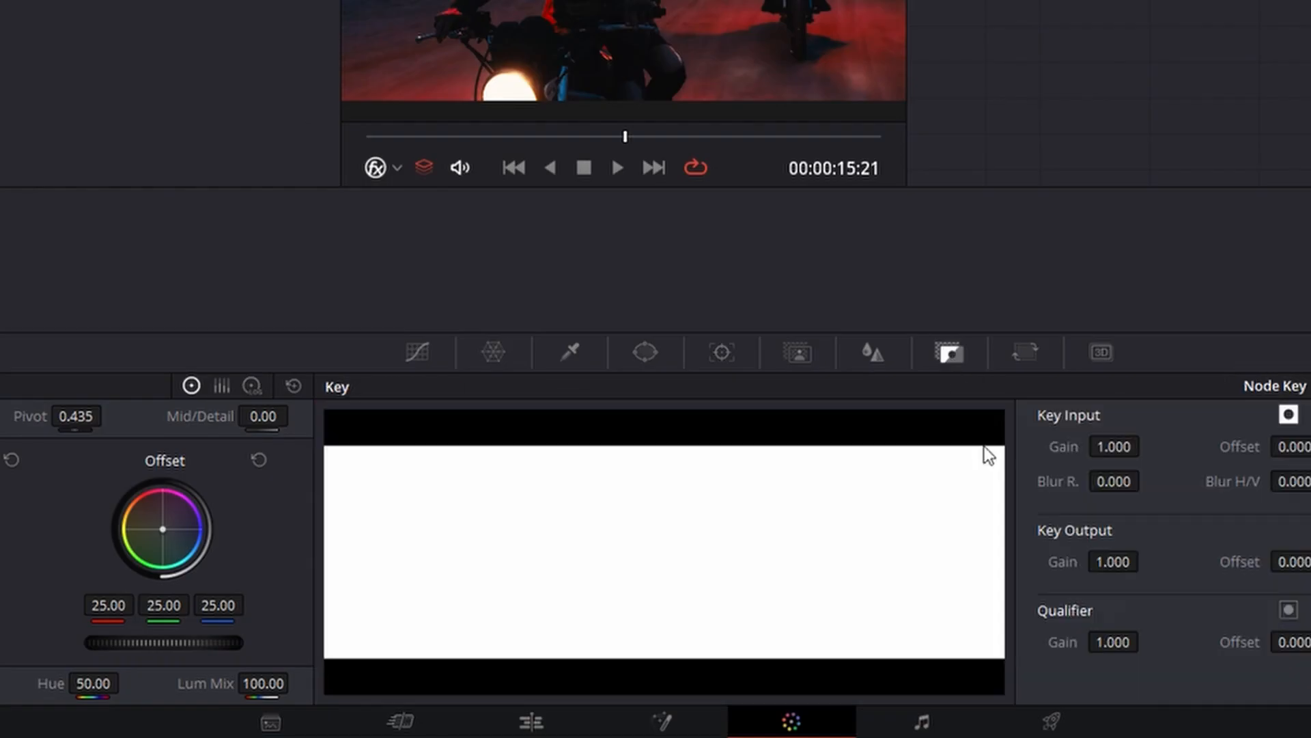
left_click_drag(1124, 562, 772, 562)
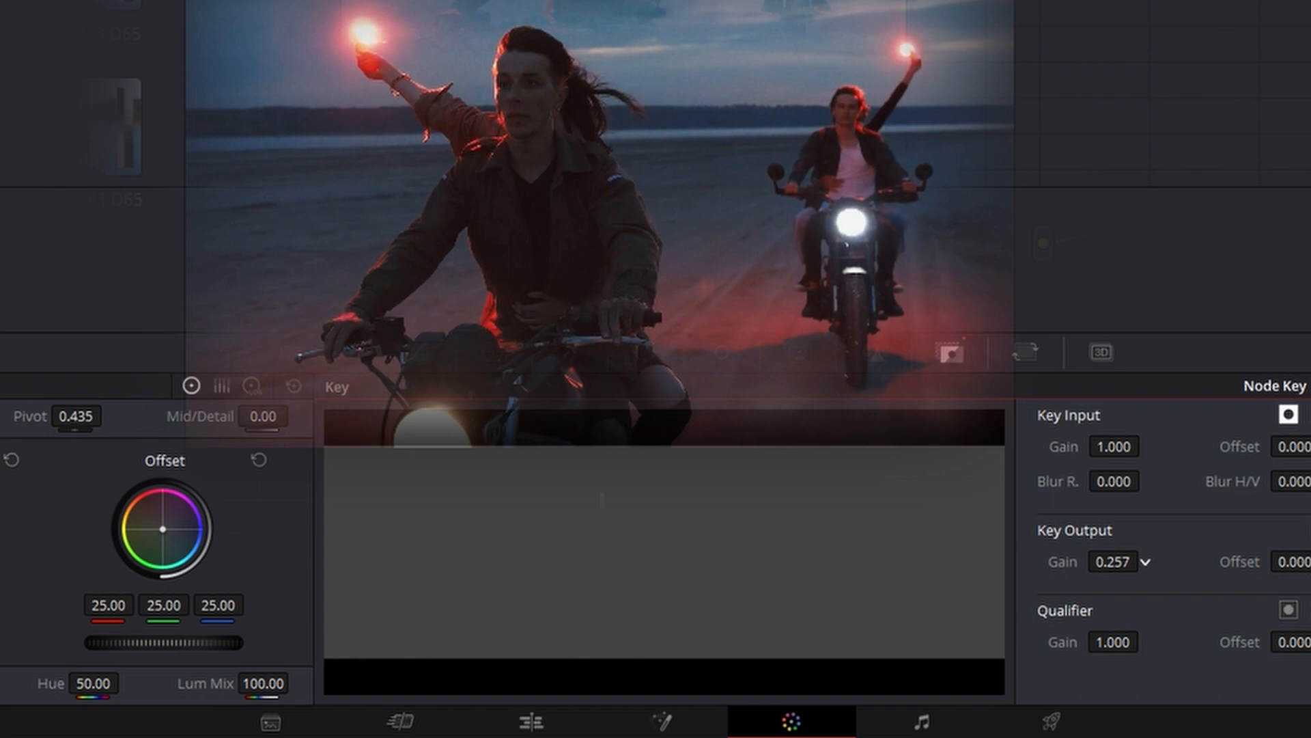
double_click(1061, 561)
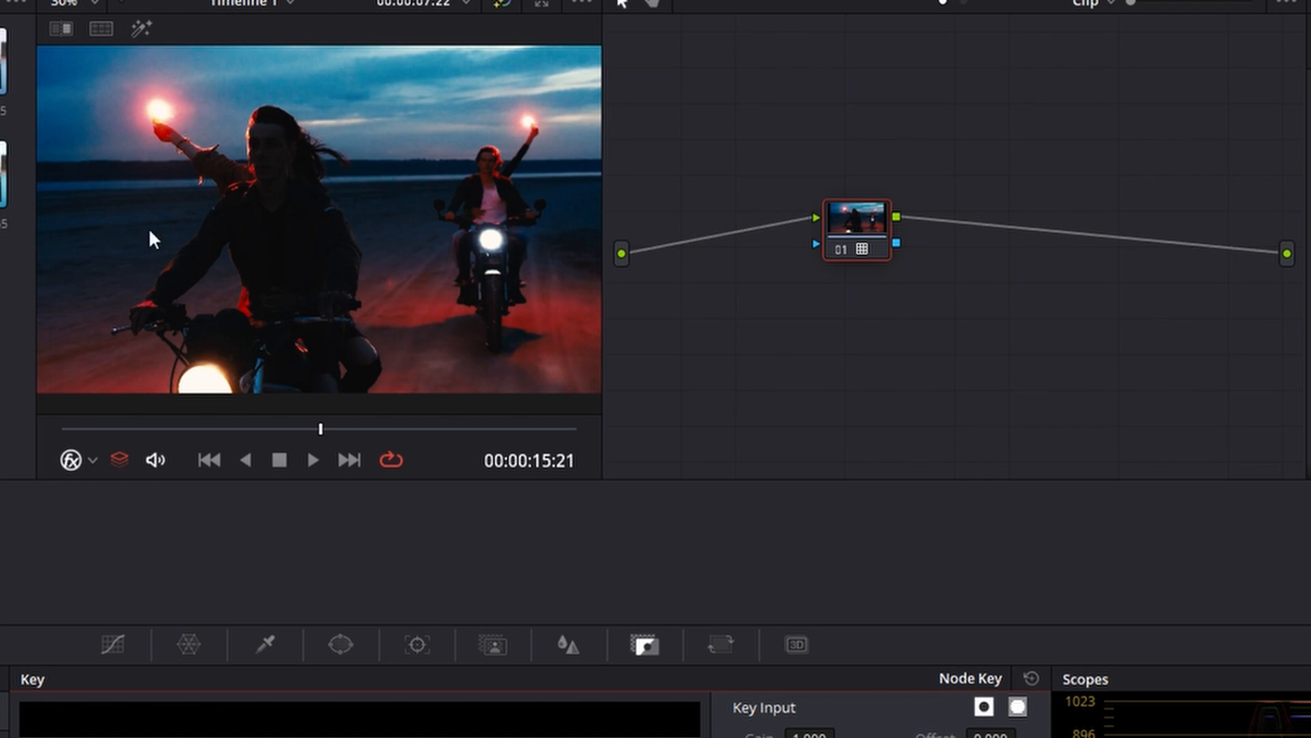
Insert a serial node before the LUT node and apply the Color Space Transform effect to it
left_click_drag(850, 234, 1073, 243)
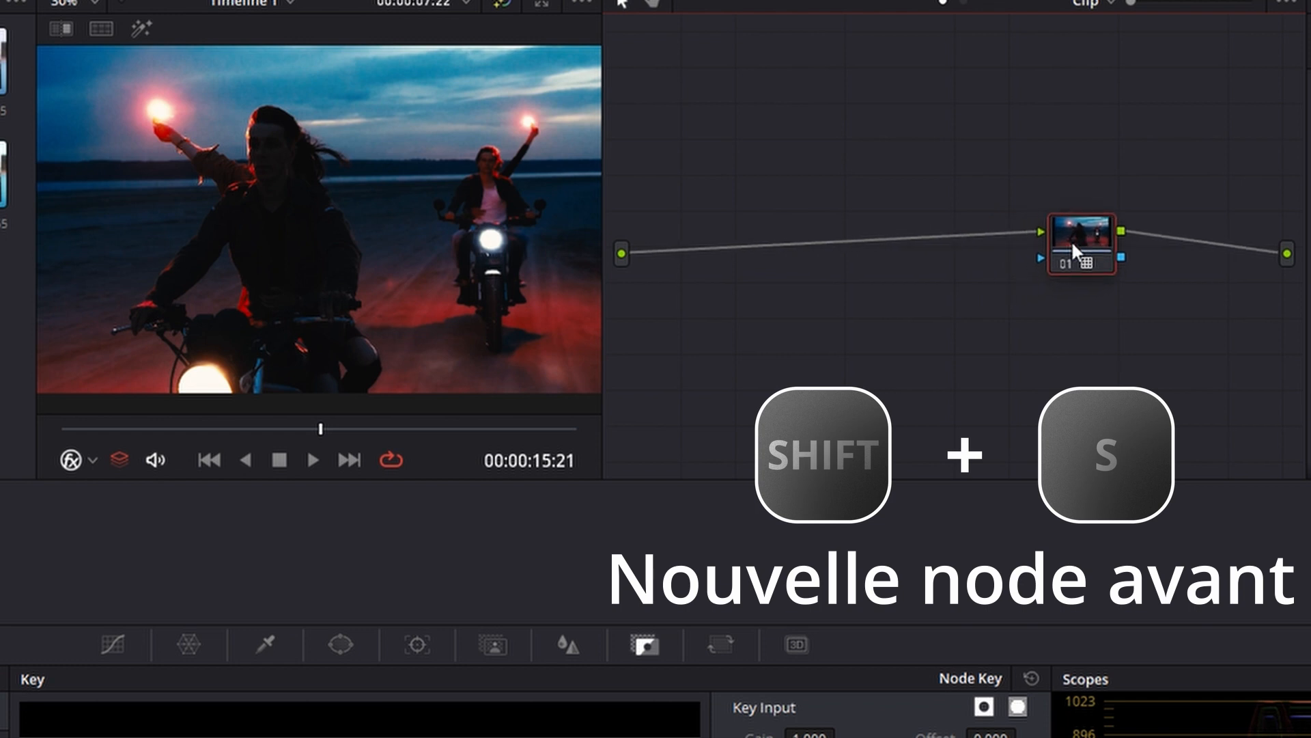
key("shift+s")
left_click_drag(1067, 311, 963, 240)
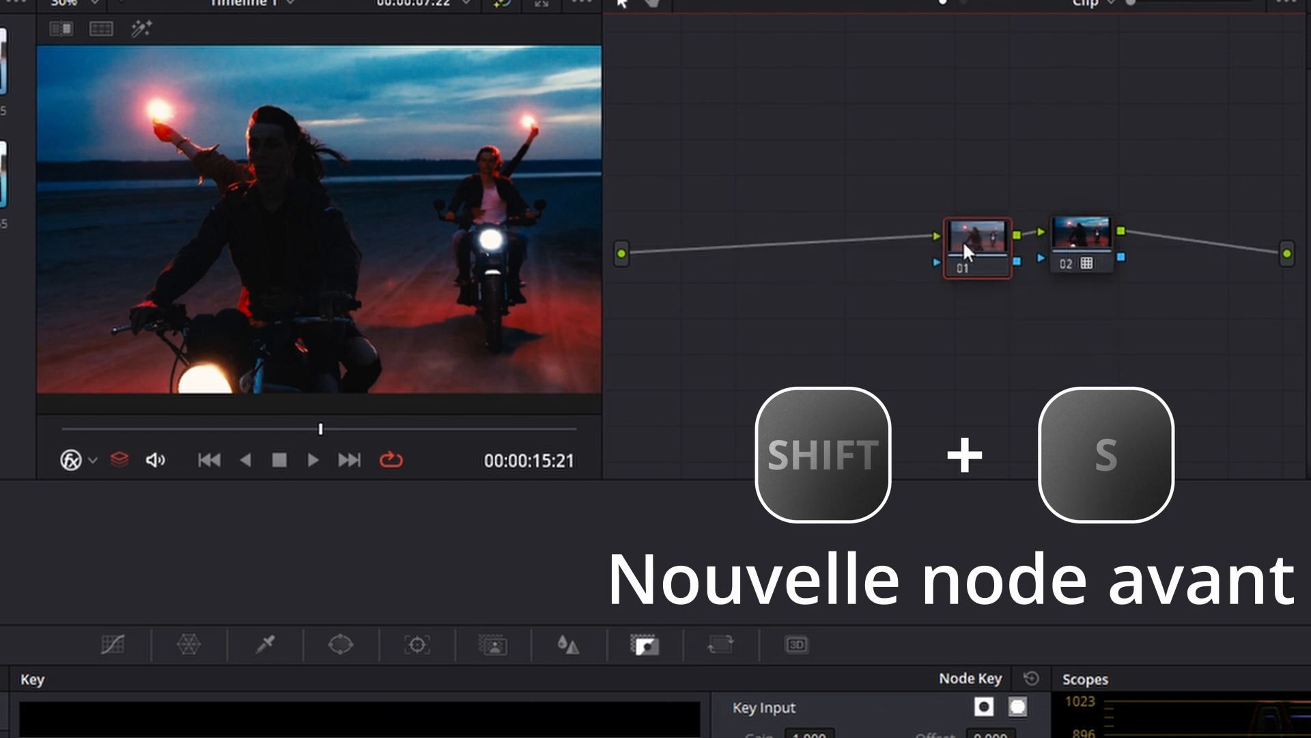
left_click_drag(1205, 166, 550, 250)
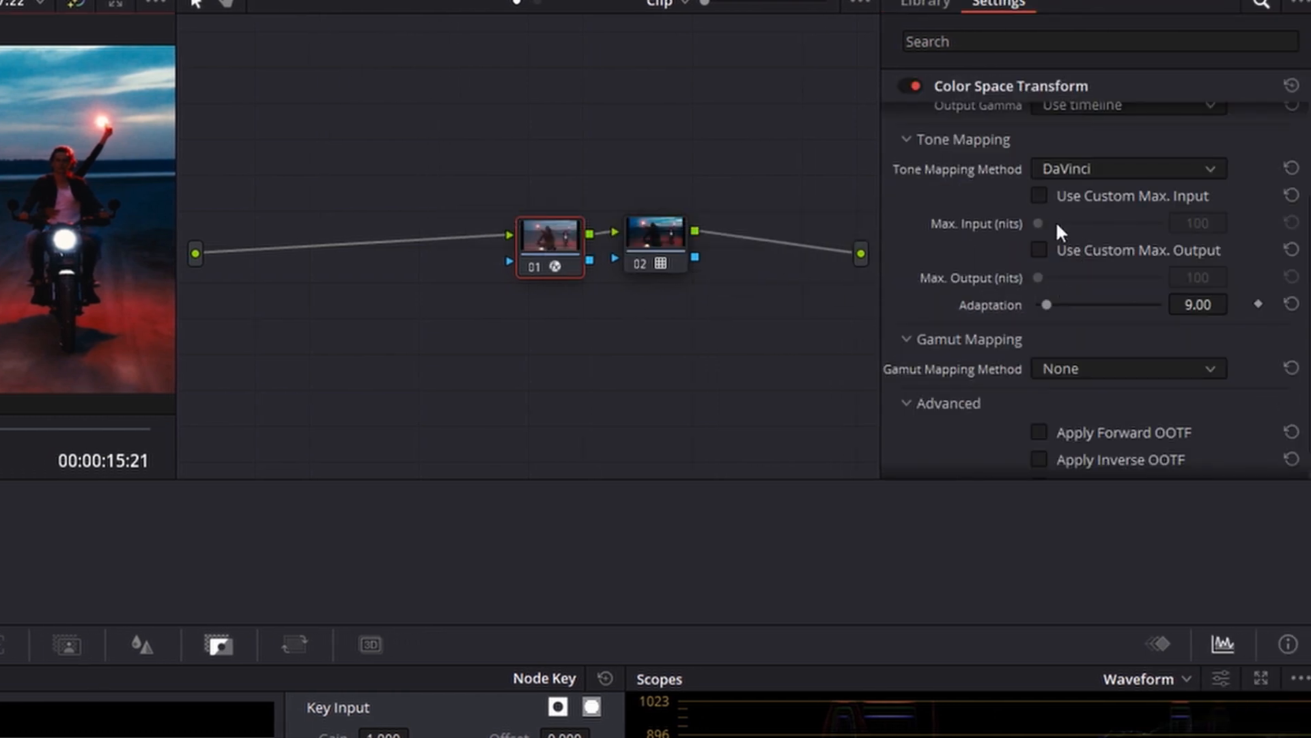
Set the Output Gamma of the Color Space Transform to Cineon Film Log
scroll(1071, 242, "up", 3)
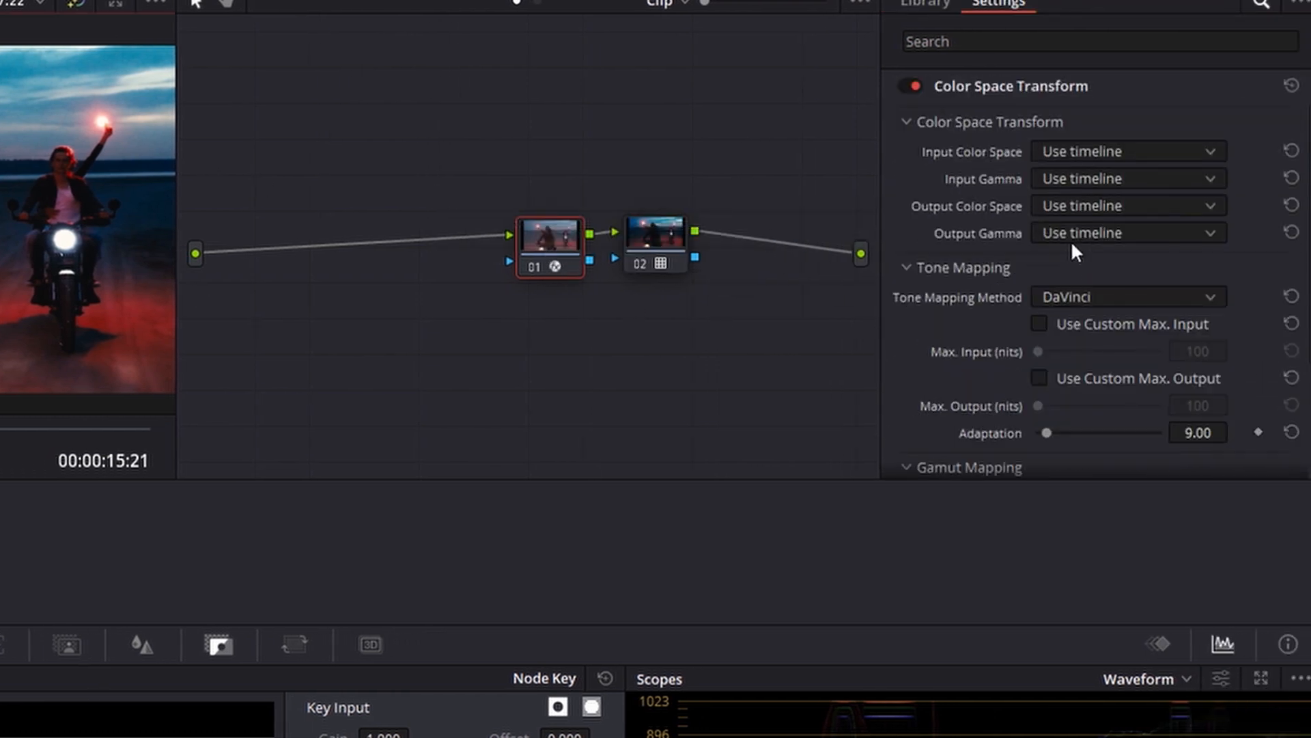
left_click(1070, 236)
scroll(1096, 344, "down", 4)
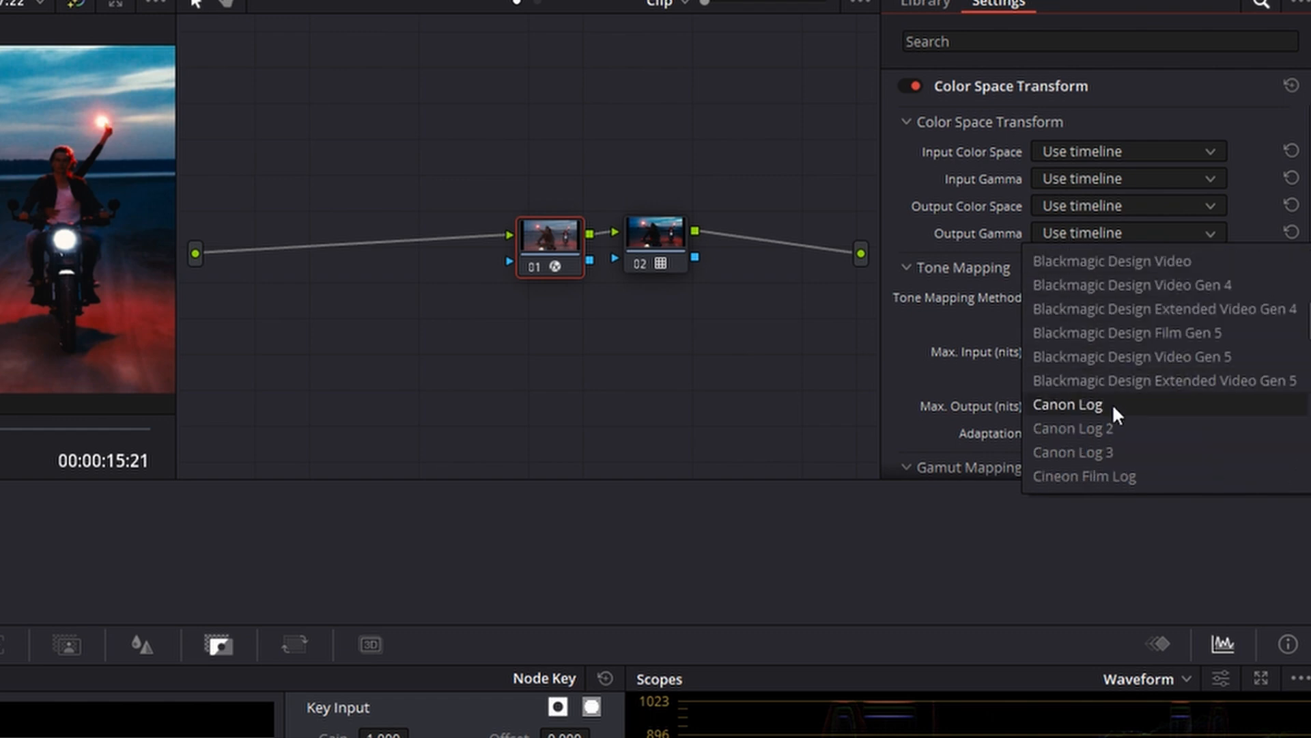
scroll(1112, 404, "down", 1)
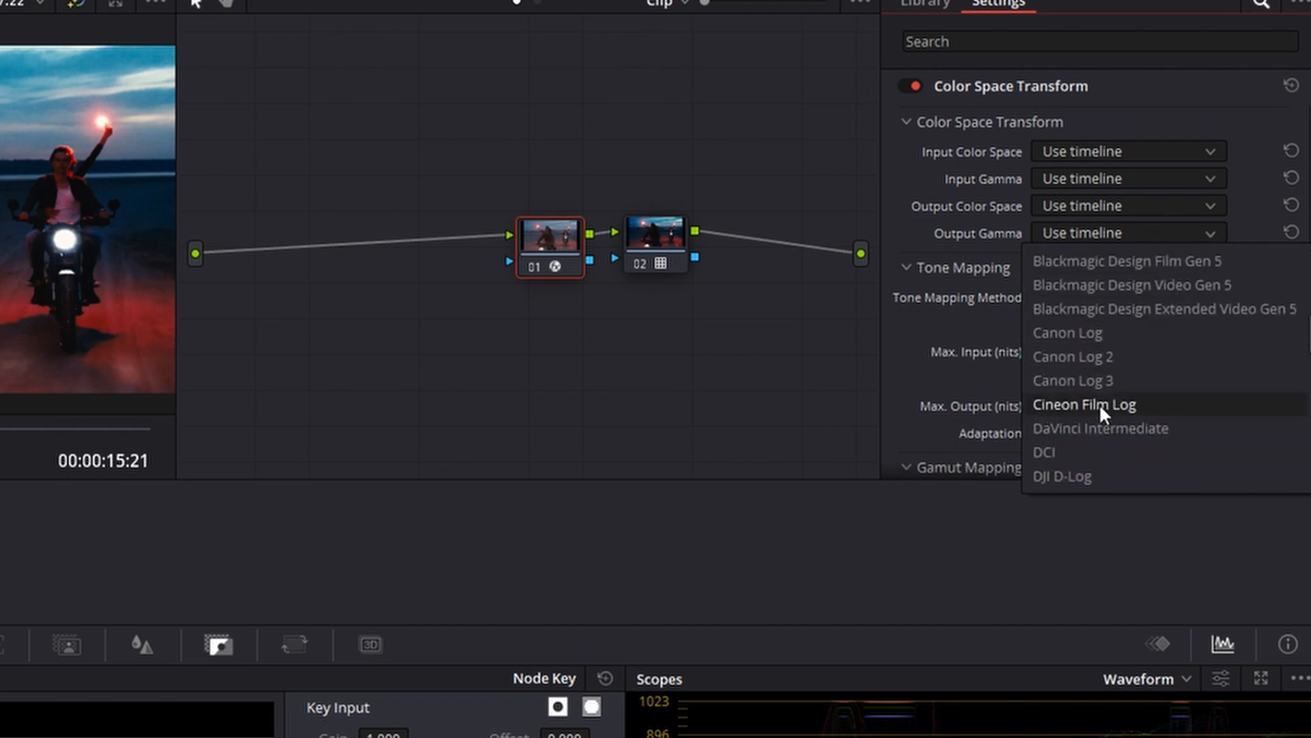
left_click(1100, 403)
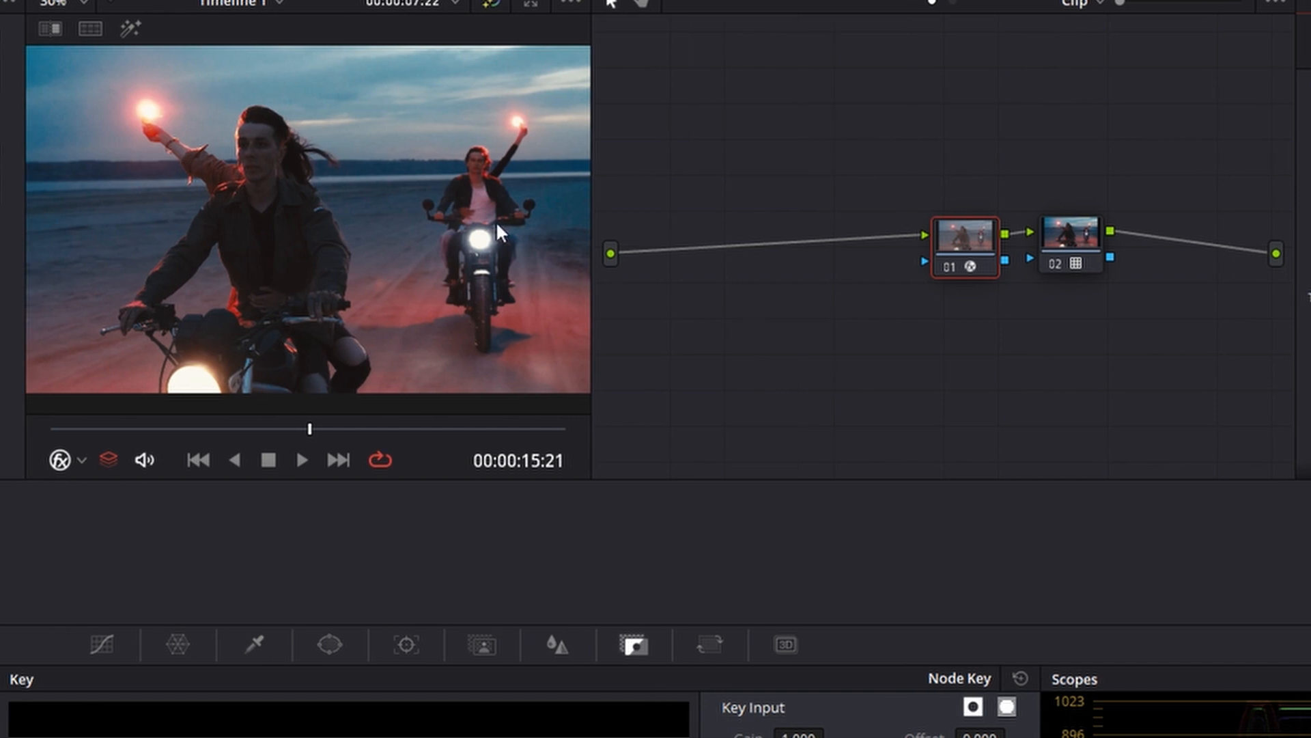
Compare the image with and without the film look by disabling and re-enabling both nodes together
left_click_drag(896, 141, 1079, 347)
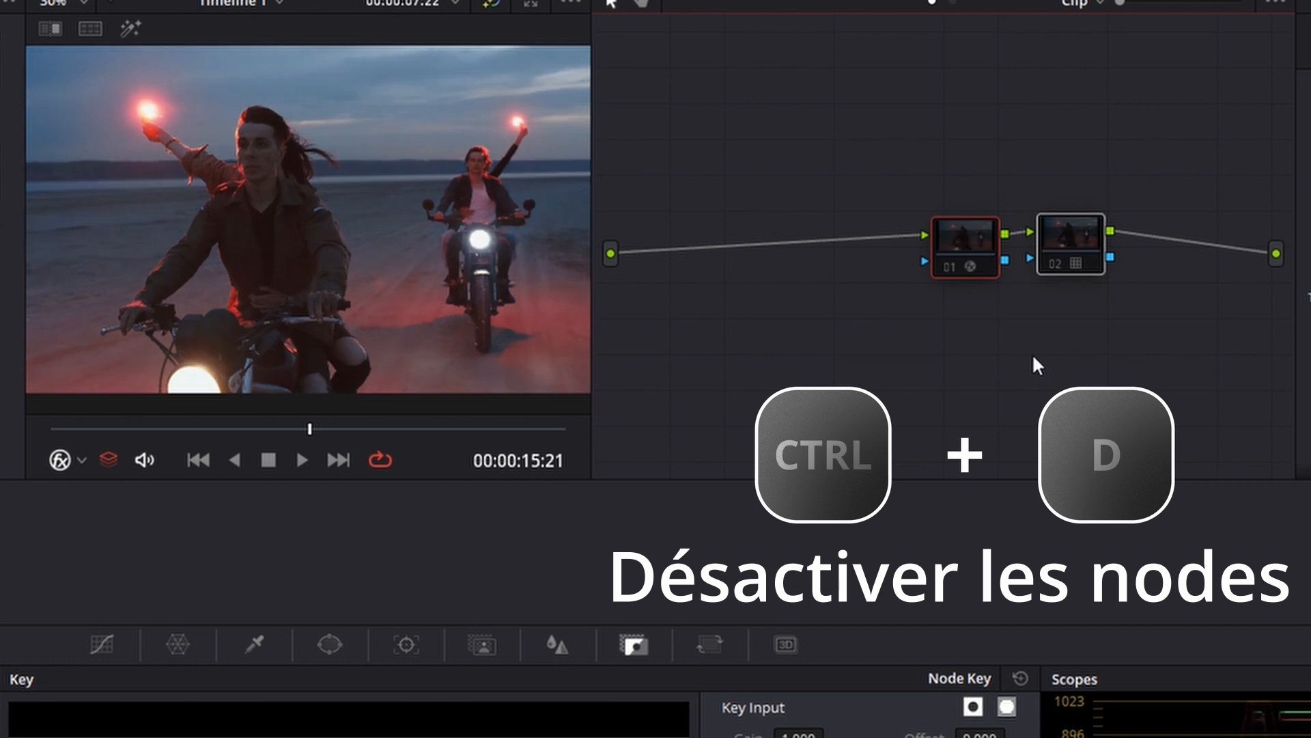
key("ctrl+d")
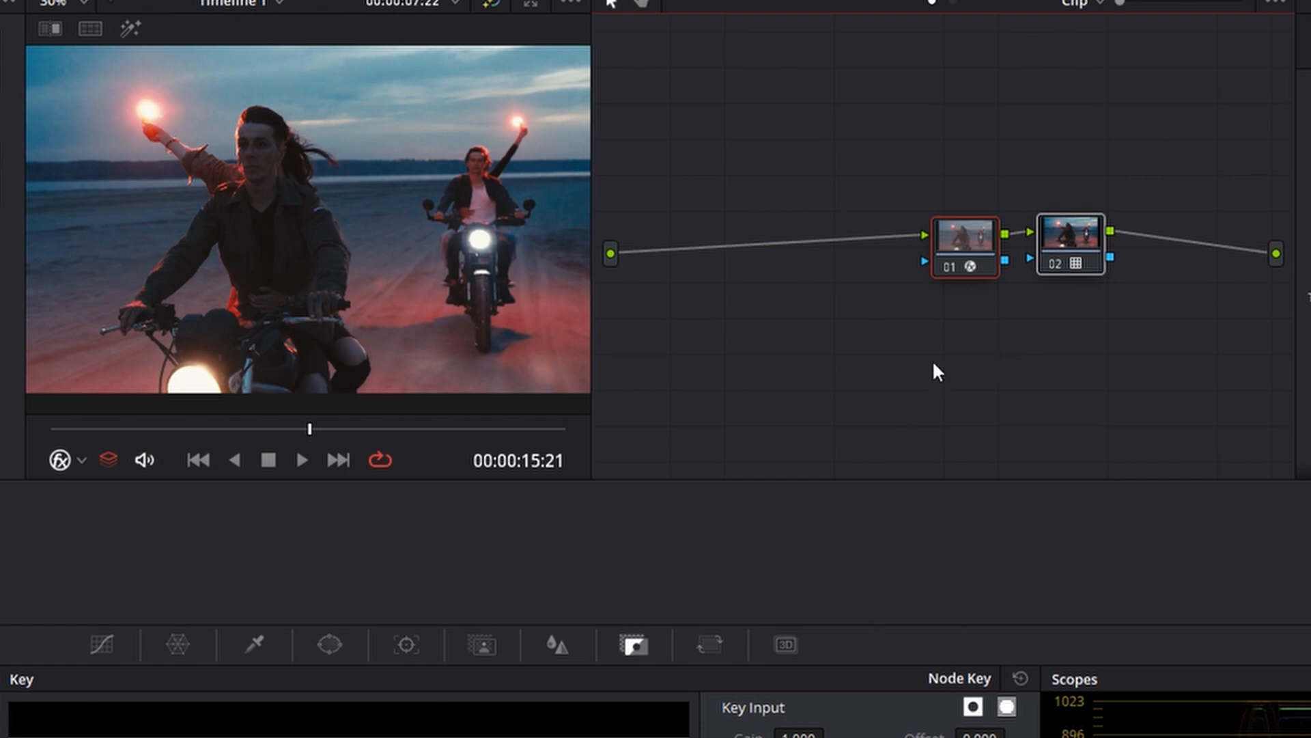
left_click(988, 374)
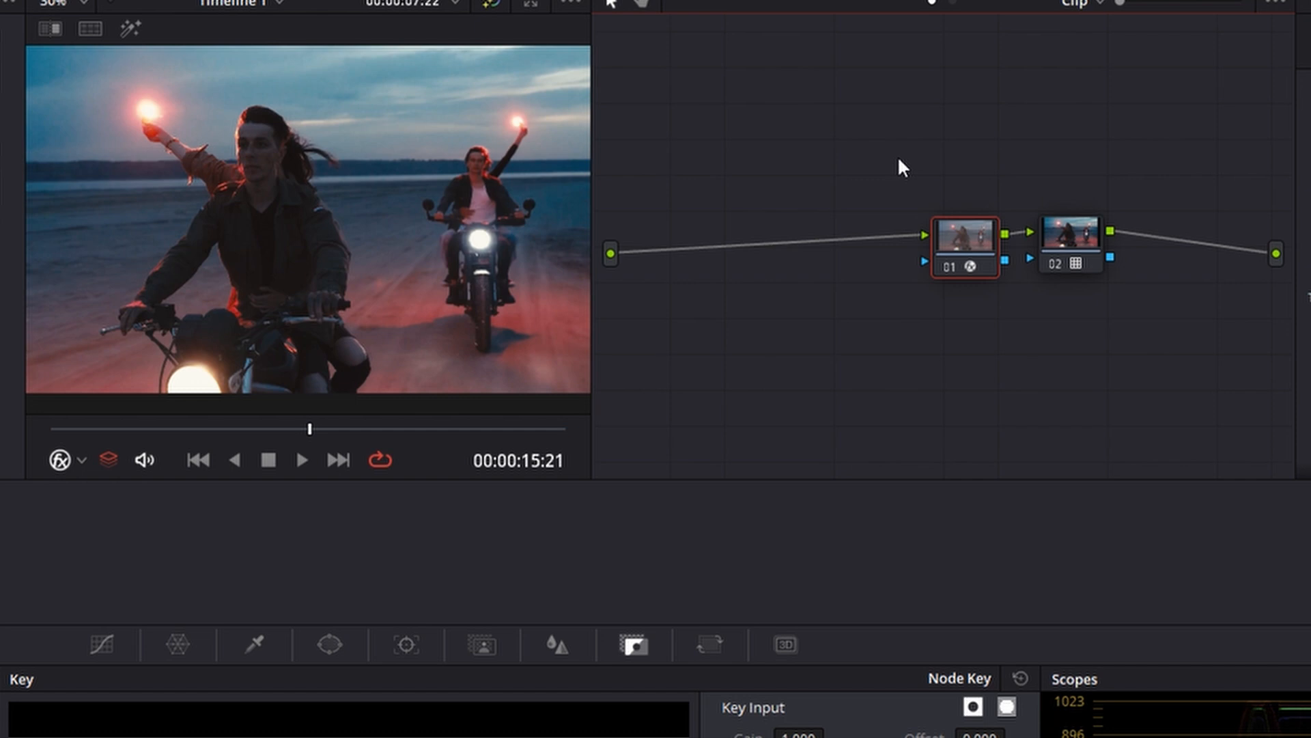
Try combining the two nodes into a compound node and adjusting its key gain, and decompose it into separate nodes again
left_click_drag(915, 151, 1093, 286)
right_click(965, 253)
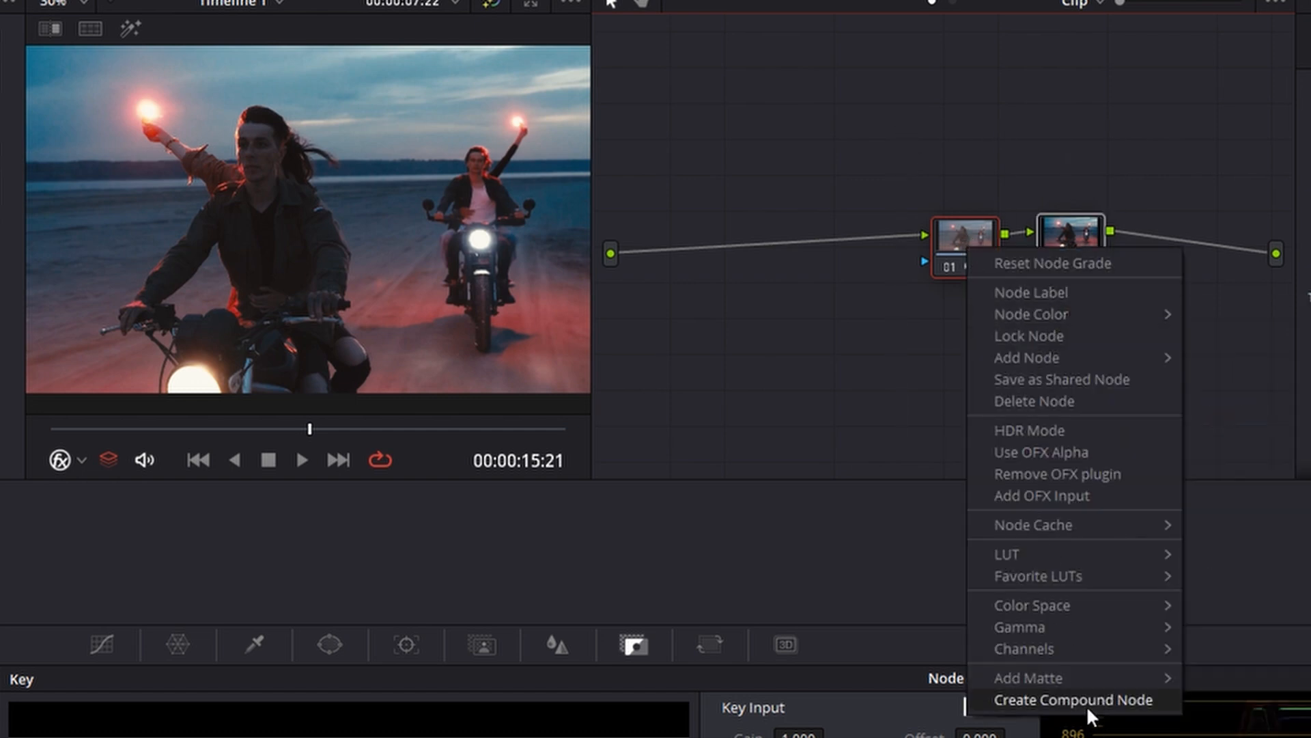
left_click(1117, 703)
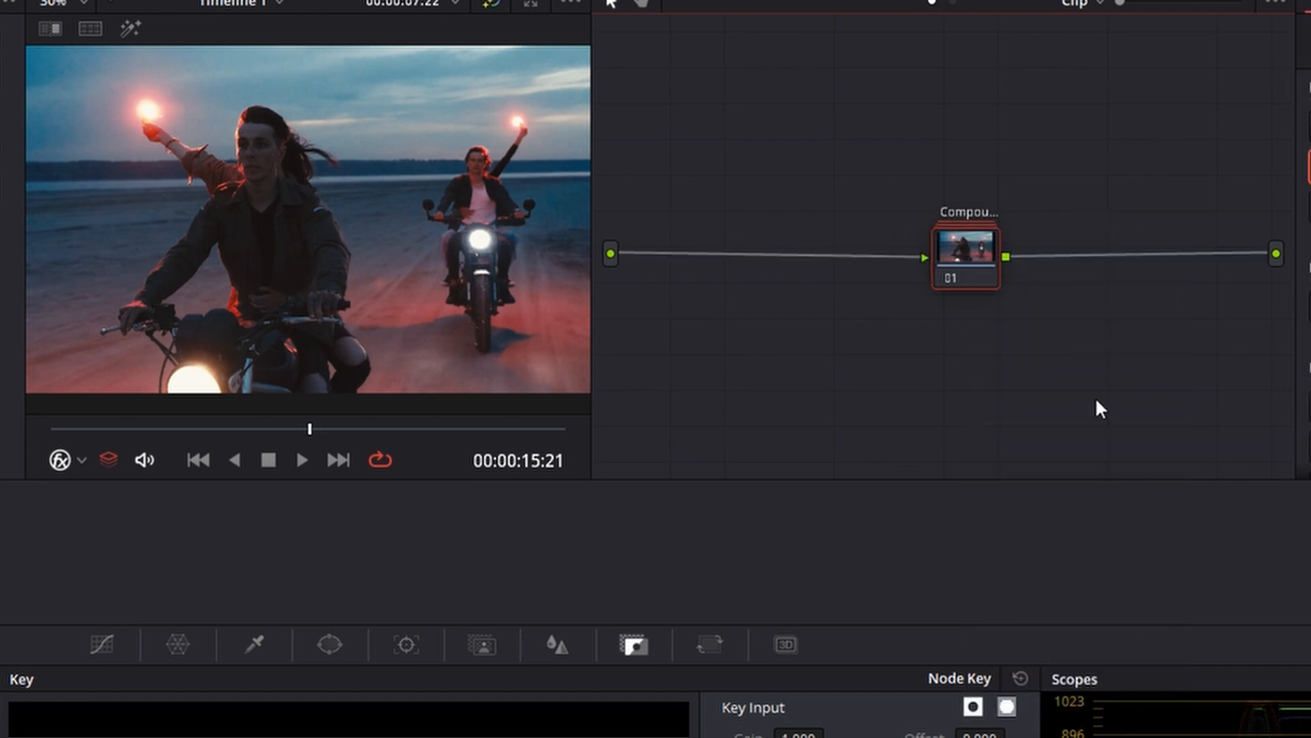
left_click_drag(799, 737, 759, 737)
key("ctrl+z")
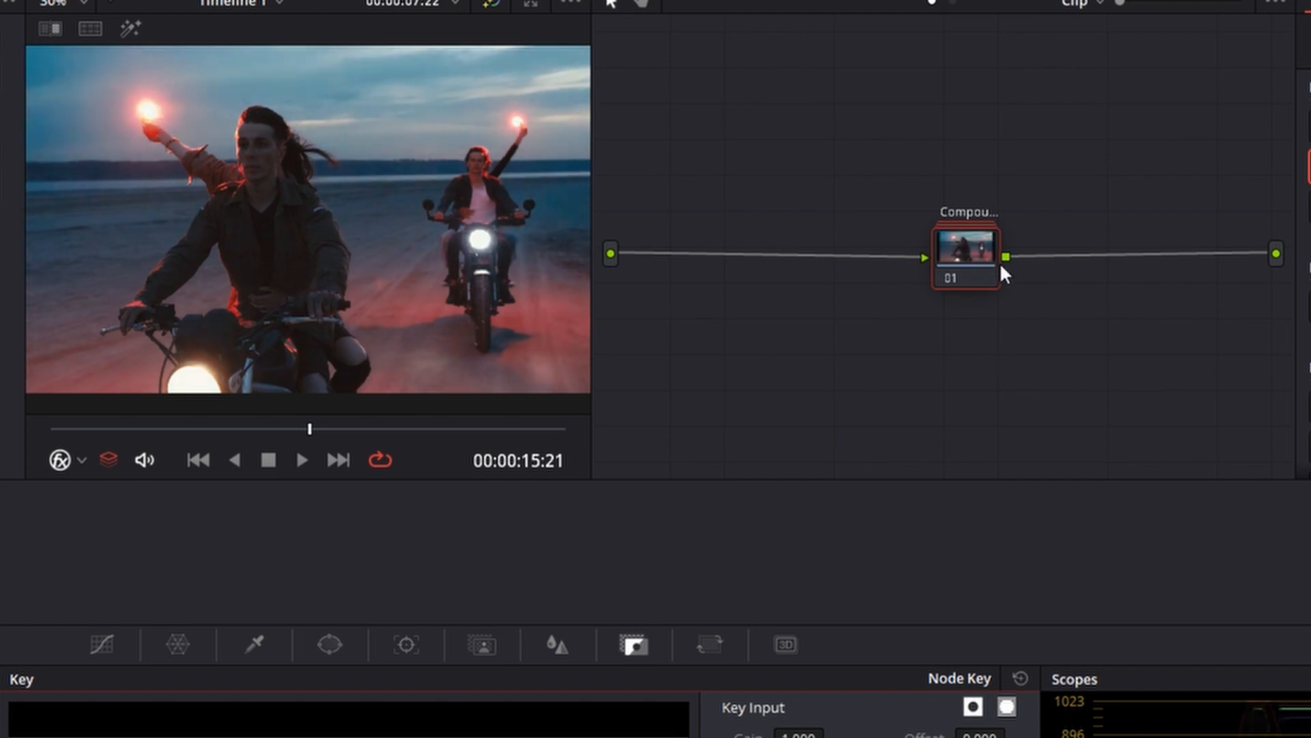
right_click(961, 254)
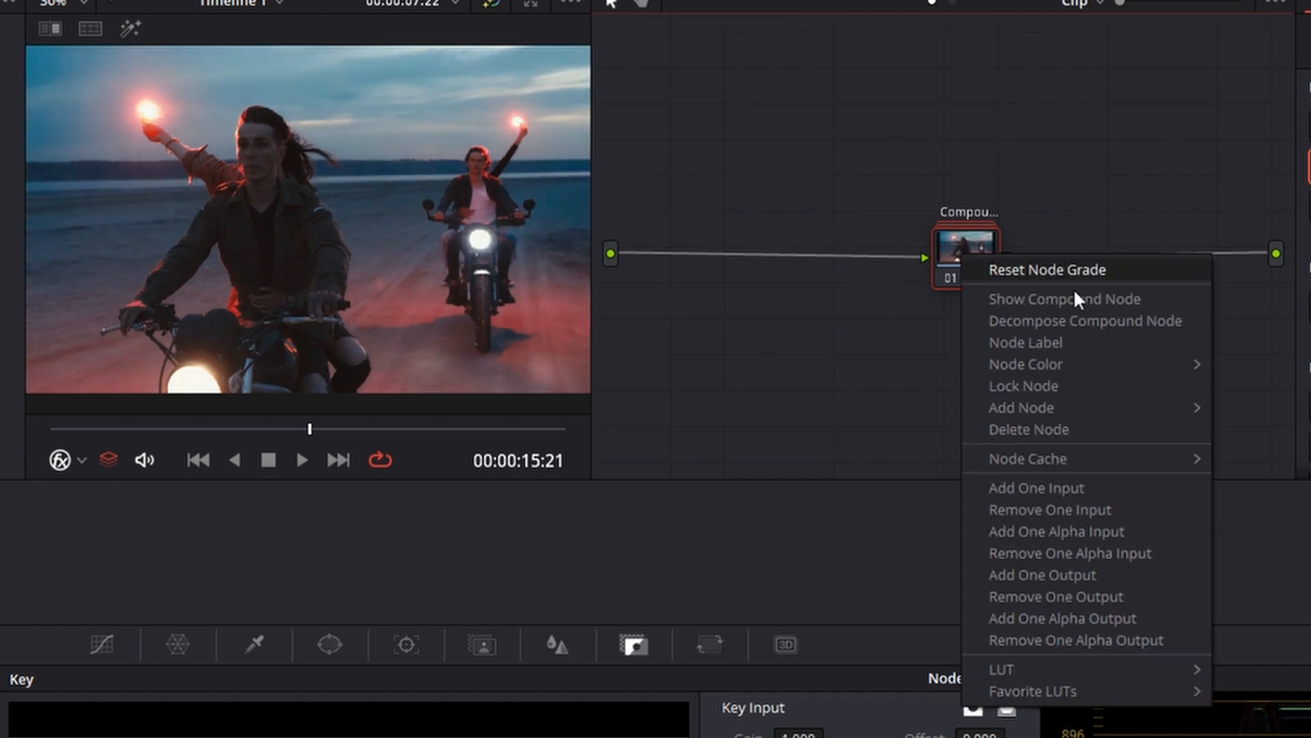
left_click(1083, 321)
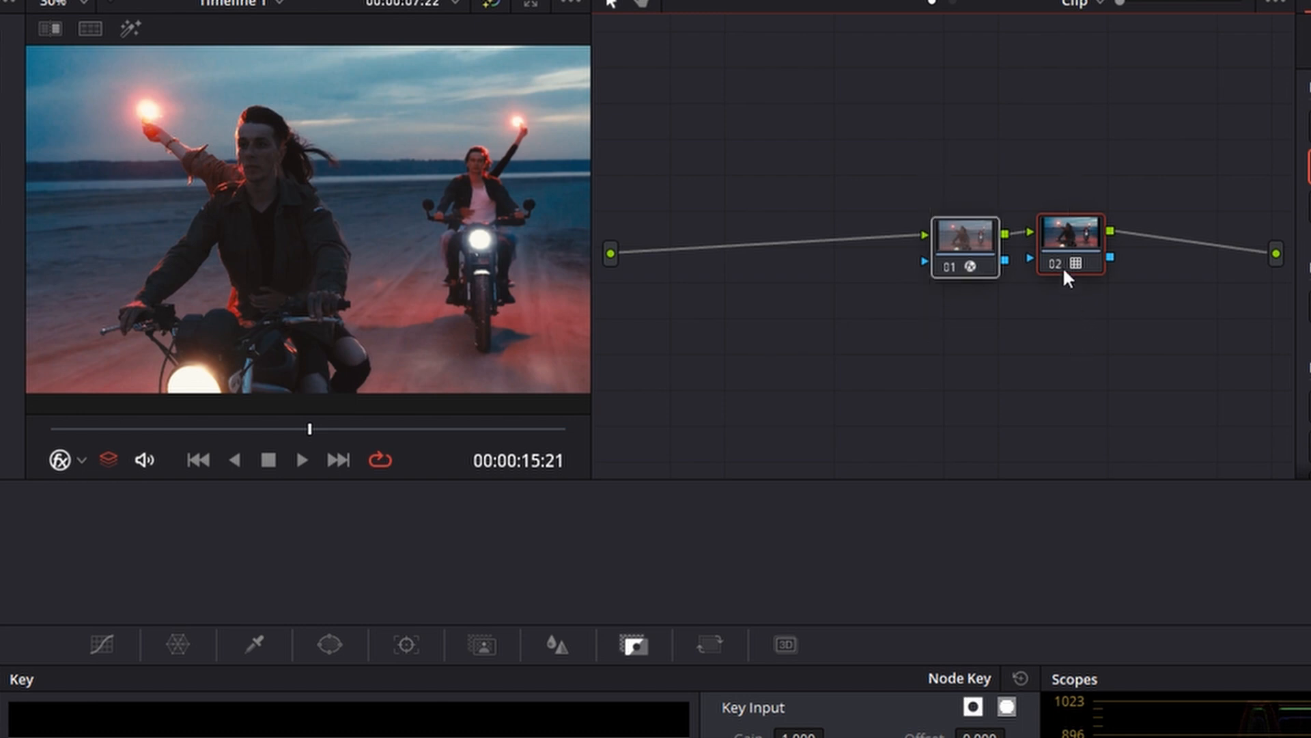
Move the Color Space Transform and LUT nodes together to the end of the node graph, next to the output
left_click_drag(948, 97, 1129, 408)
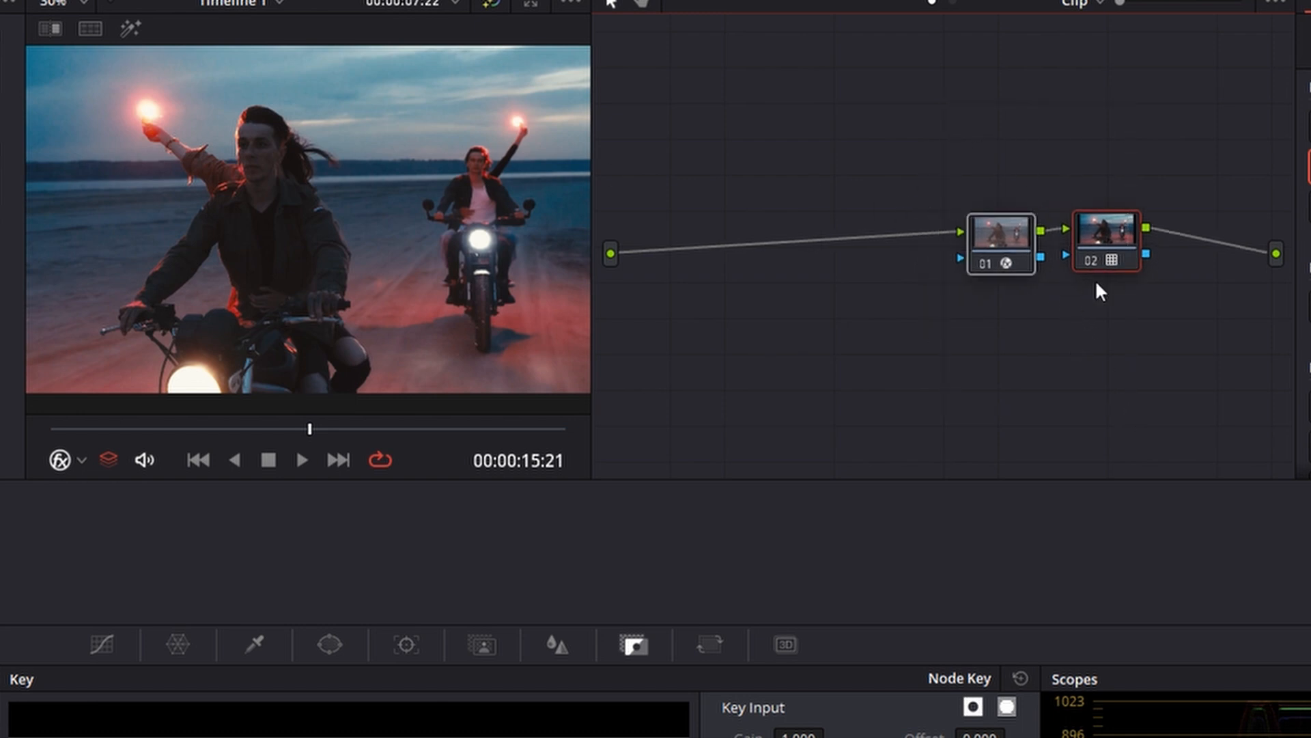
left_click_drag(1101, 239, 1194, 260)
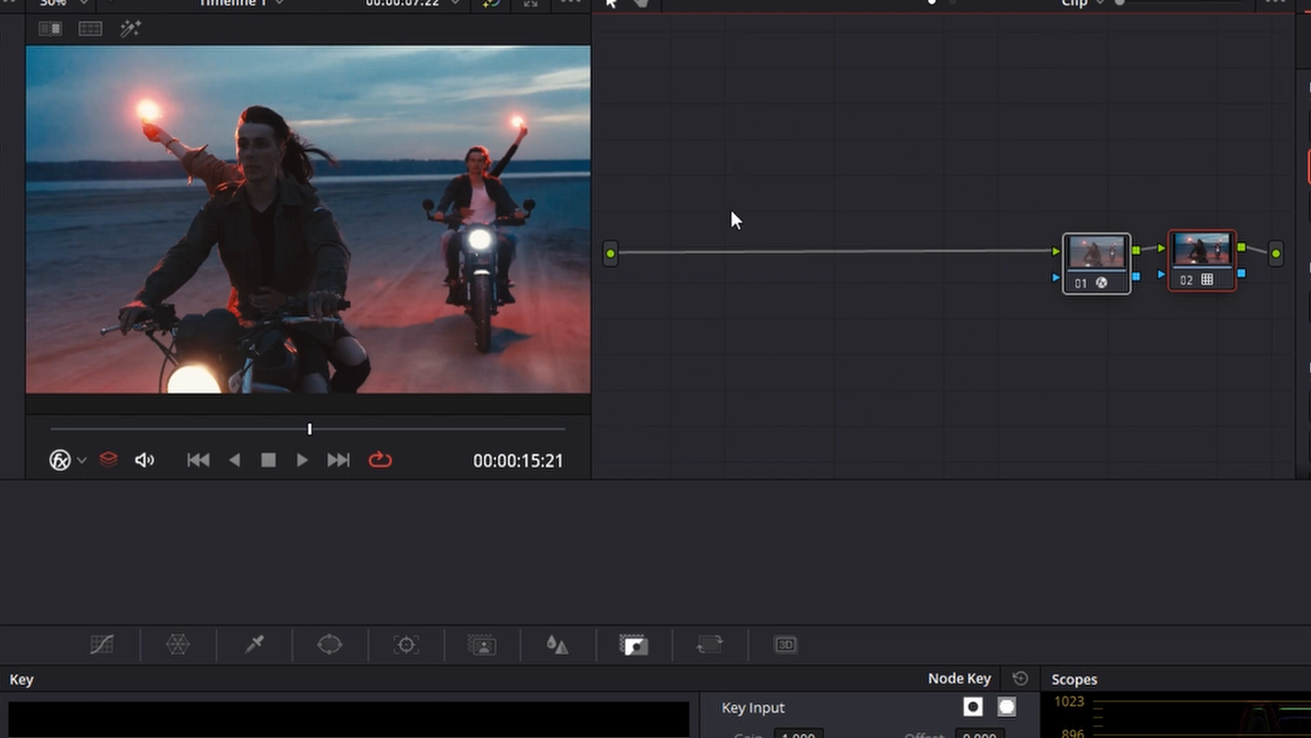
left_click_drag(1050, 154, 1228, 404)
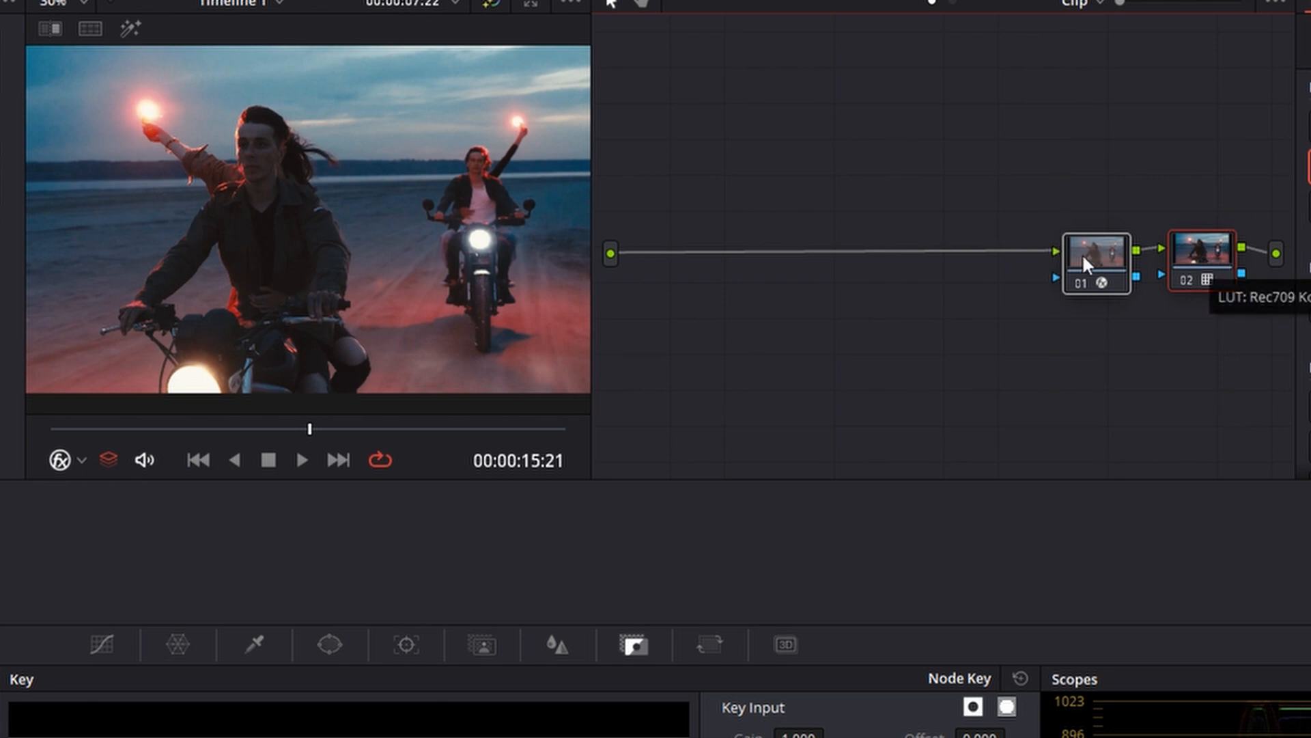
Add a serial node before the Color Space Transform node, raise its Gamma to 0.04 and lower its Gain slightly
left_click_drag(1096, 271, 1041, 271)
key("shift+s")
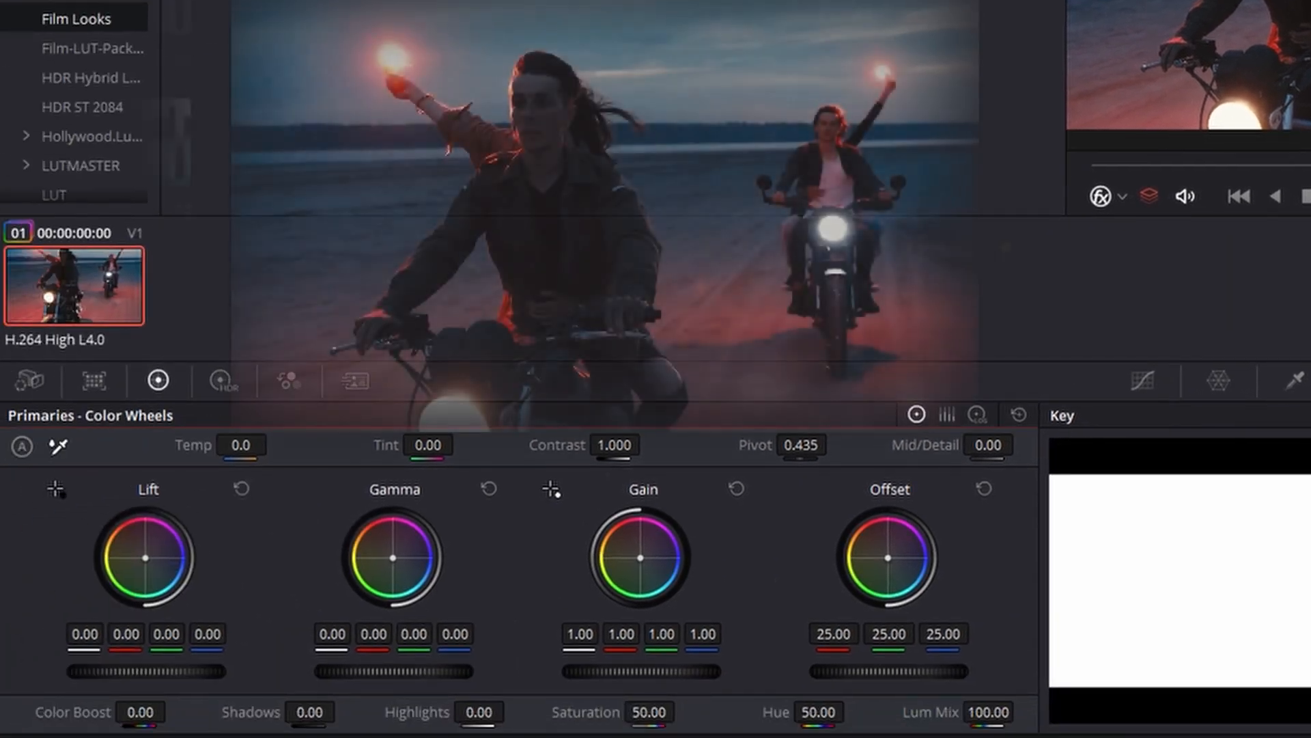
left_click_drag(394, 671, 422, 671)
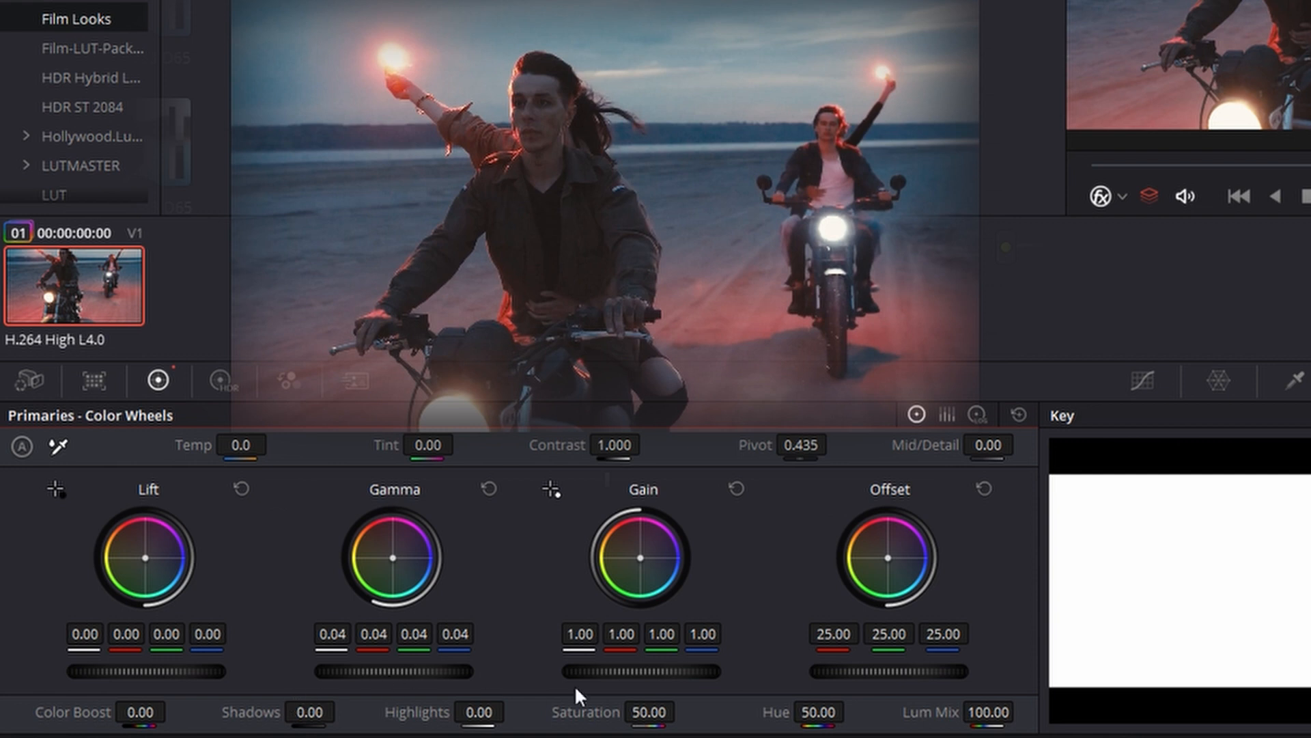
mouse_move(640, 672)
left_mouse_down()
mouse_move(622, 671)
mouse_move(633, 671)
left_mouse_up()
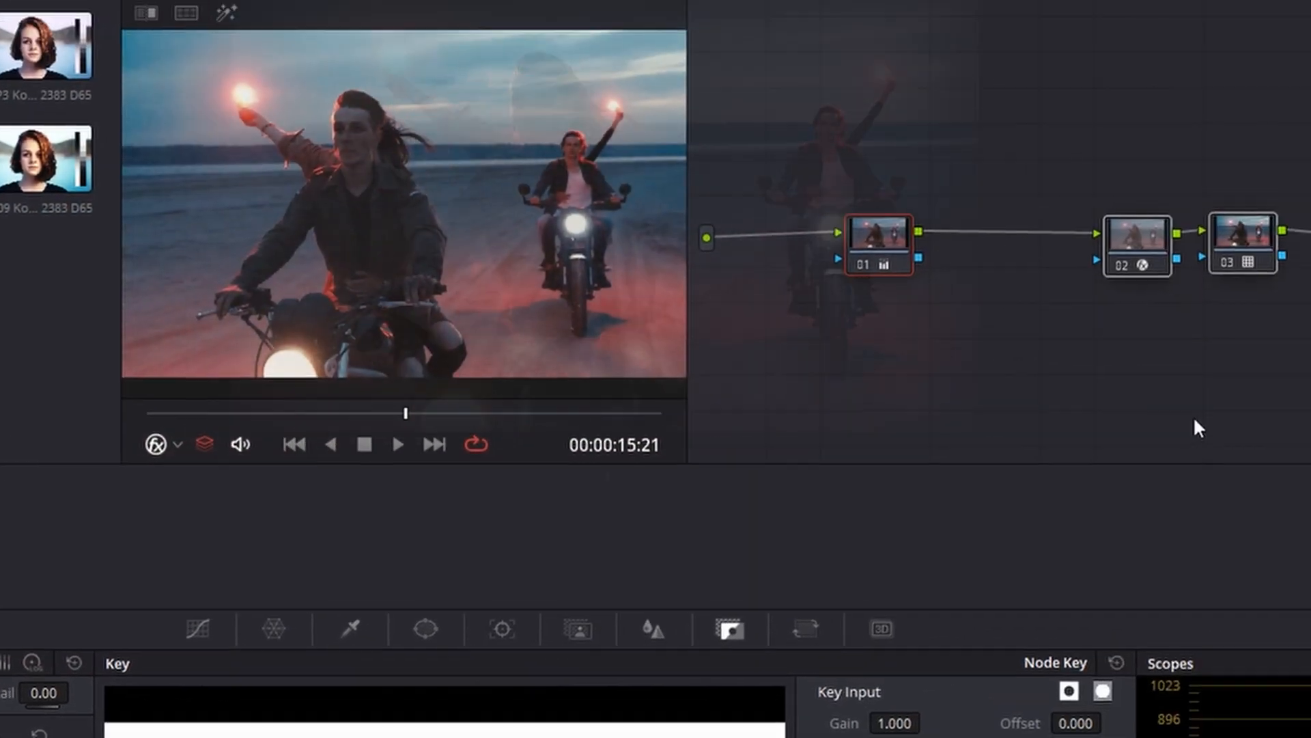
Compare the image with and without the selected nodes by disabling and re-enabling them
key("ctrl+d")
key("ctrl+d")
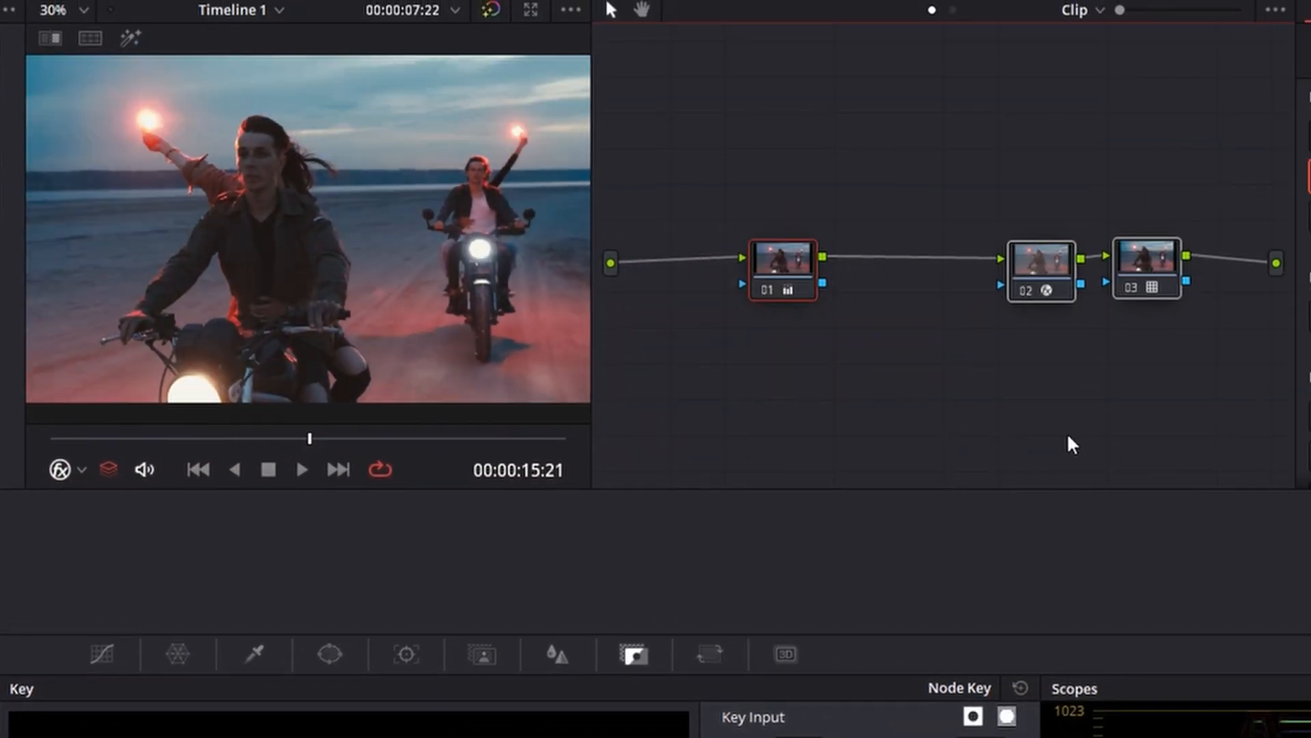
left_click(844, 236)
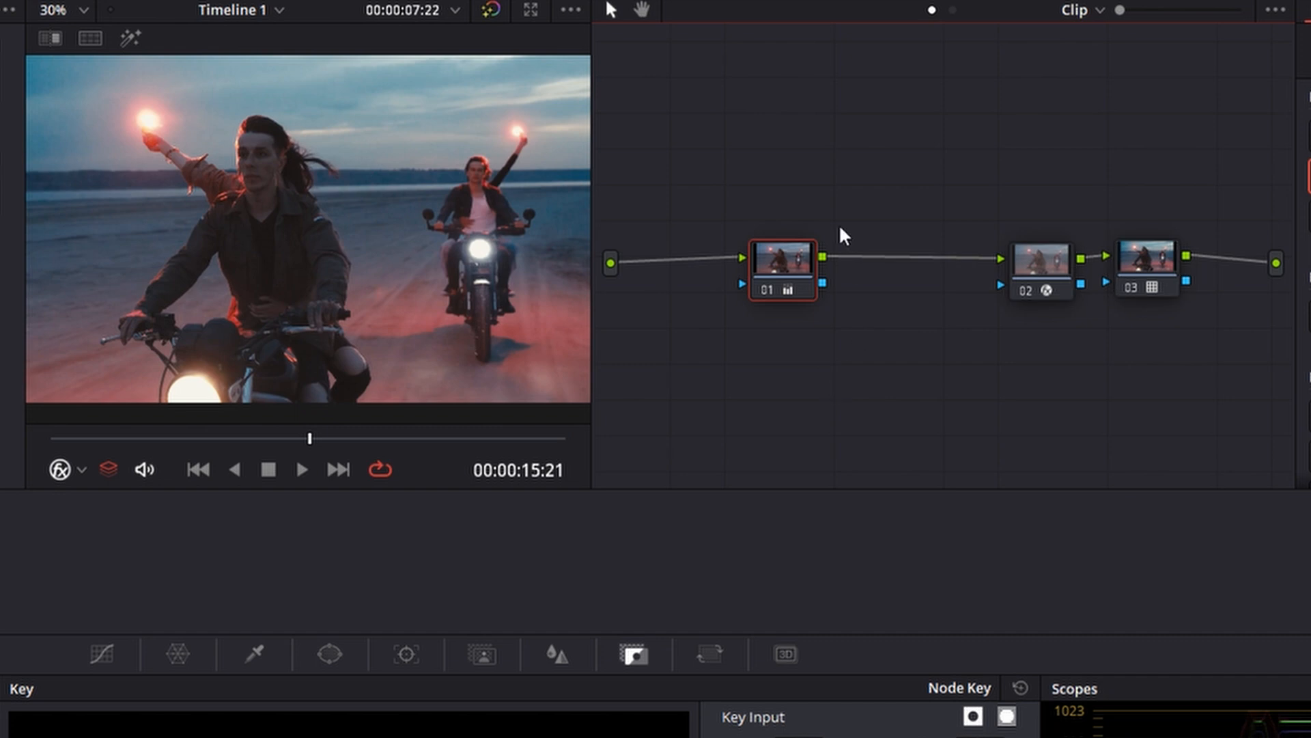
Rearrange the three nodes closer together towards the start of the graph, leaving room after the LUT node
left_click_drag(1154, 287, 1175, 280)
left_click_drag(806, 280, 887, 273)
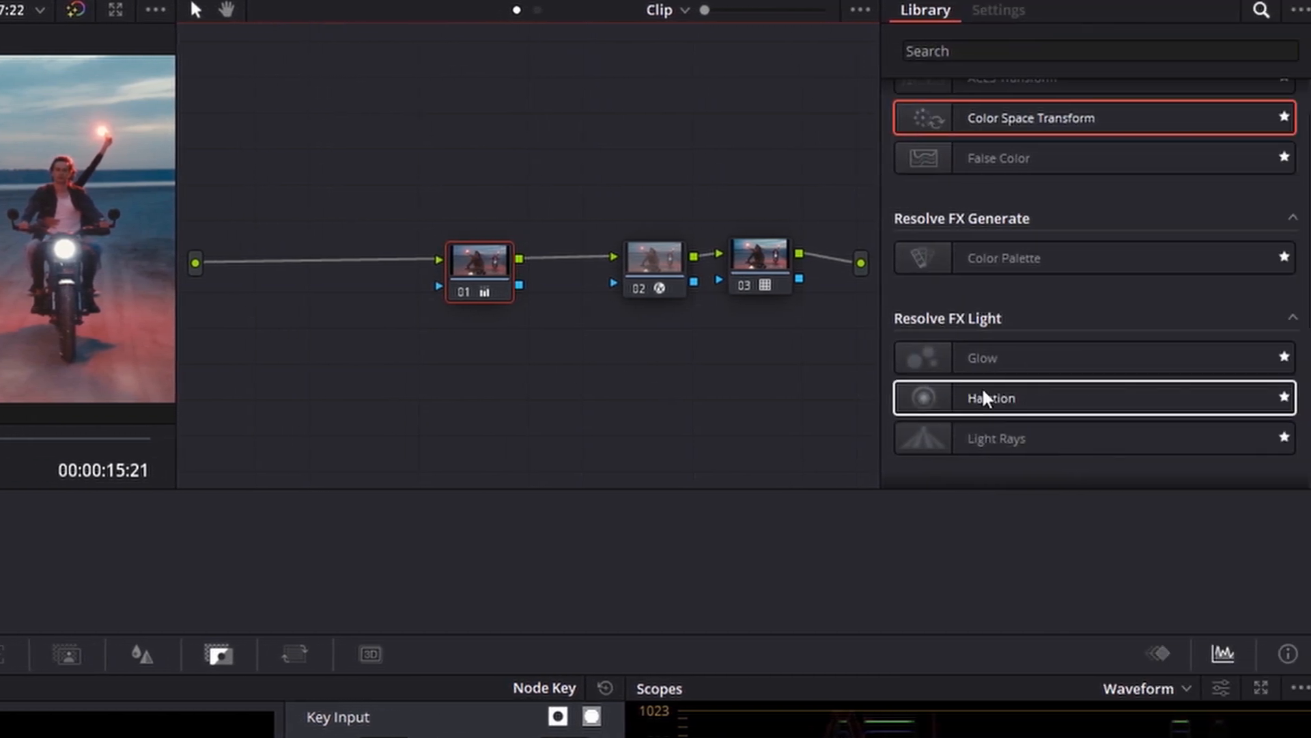
left_click(497, 265)
left_click_drag(447, 113, 722, 420)
left_click(745, 257, "shift")
left_click_drag(744, 257, 576, 256)
left_click(609, 372)
Add a serial node after the LUT node and apply the Halation effect to it
key("alt+s")
left_click(582, 287)
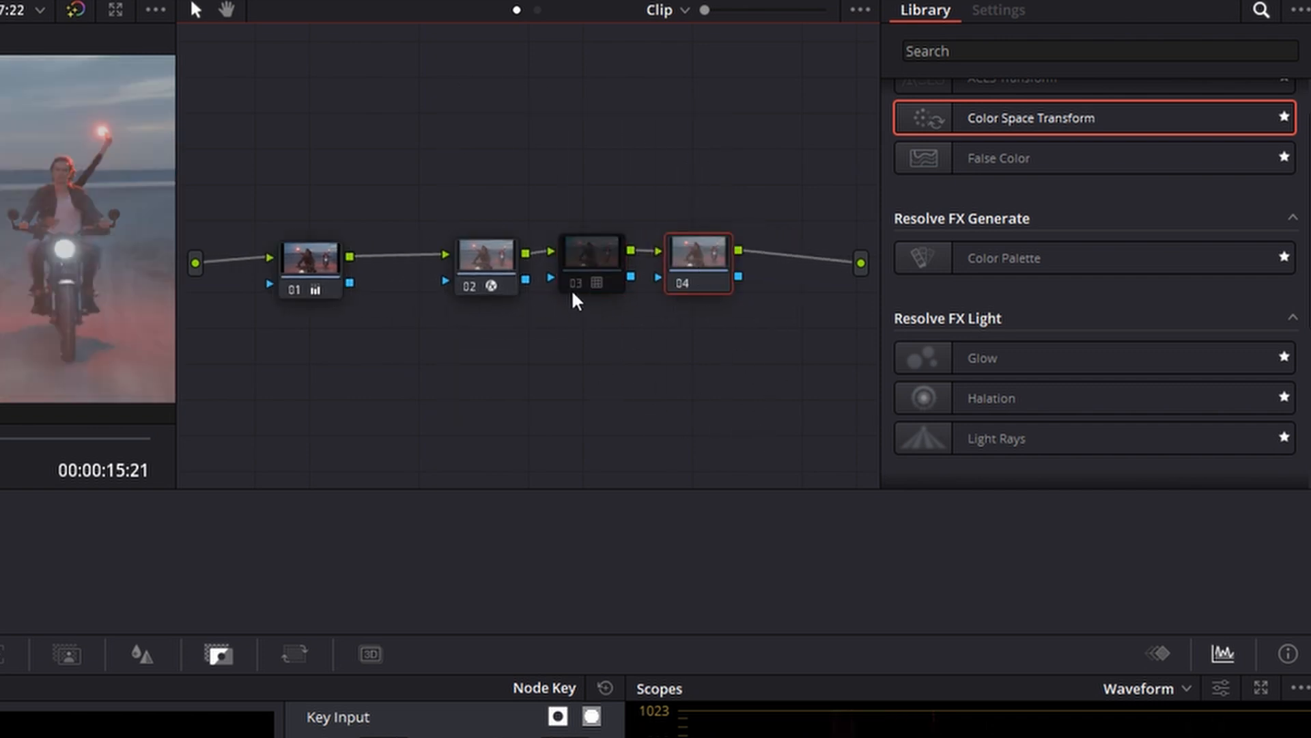
key("ctrl+d")
left_click_drag(984, 398, 771, 268)
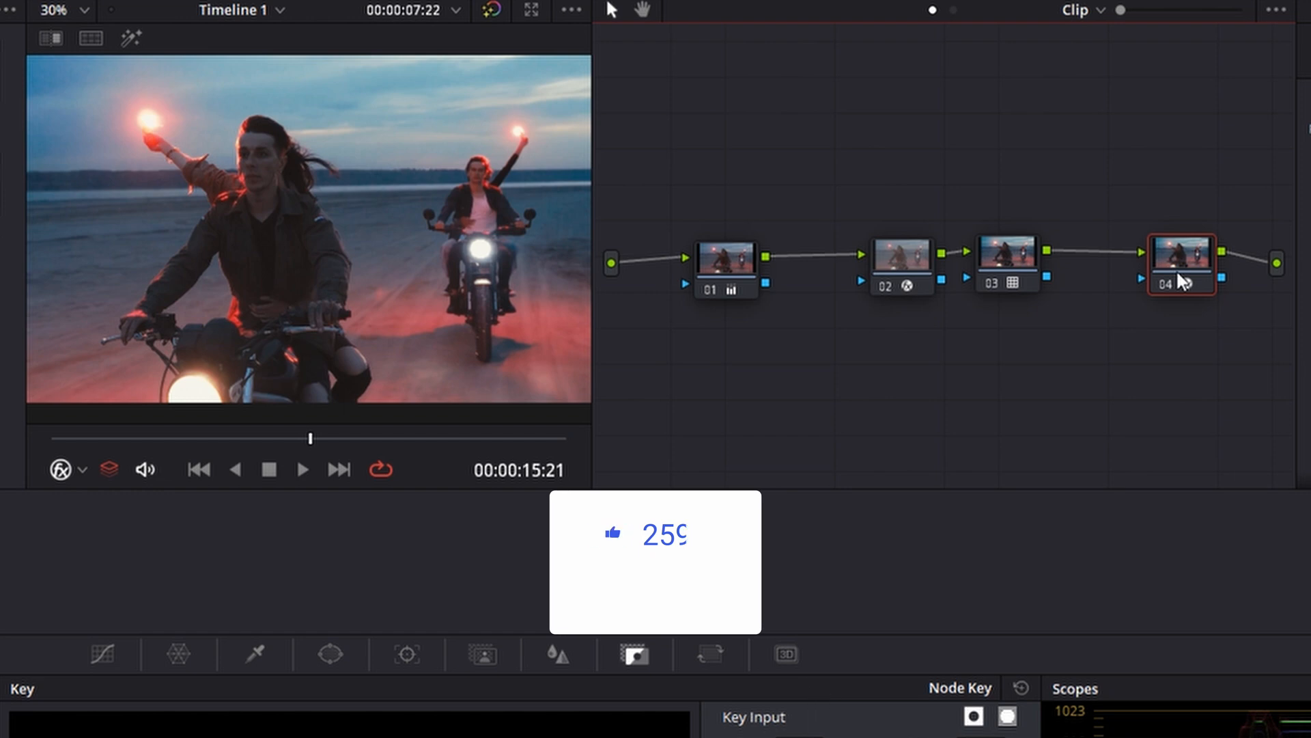
Shift the other three nodes towards the output, and move the Halation node to the start of the node chain
left_click_drag(1026, 124, 725, 300)
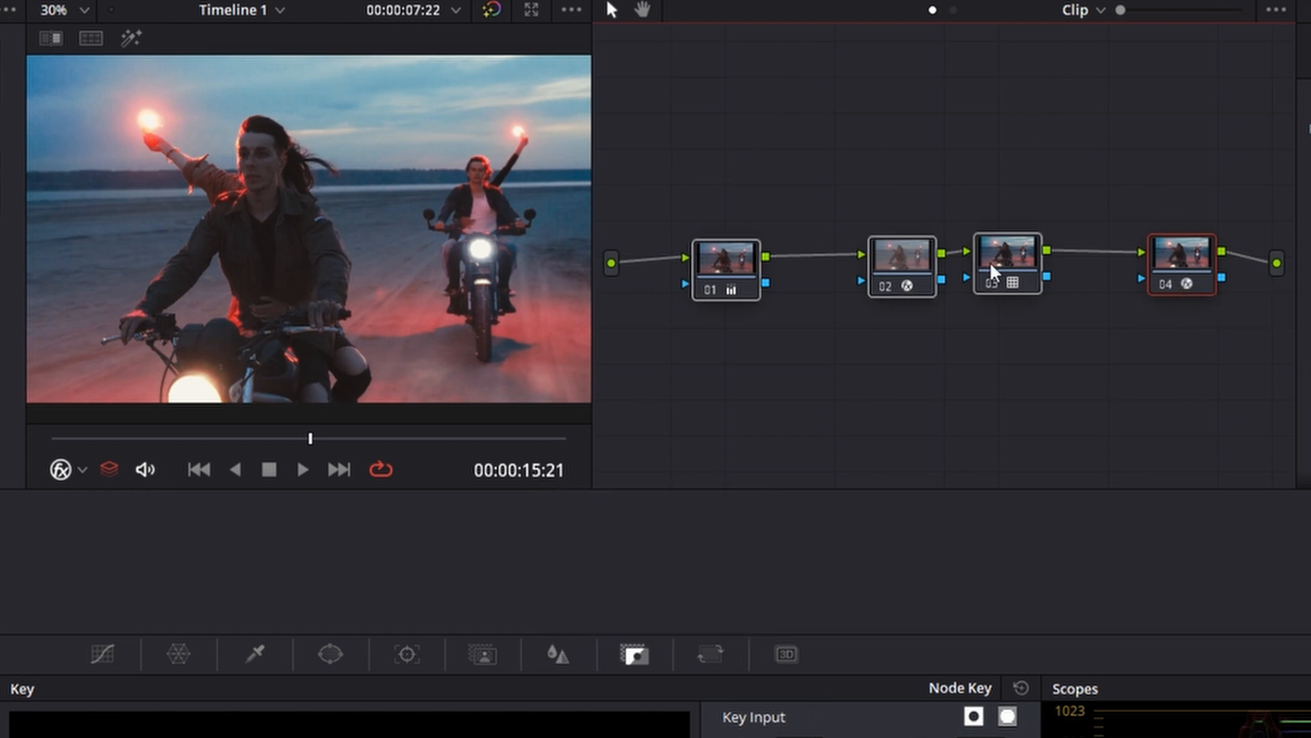
left_click_drag(989, 261, 1032, 265)
left_click(1165, 265)
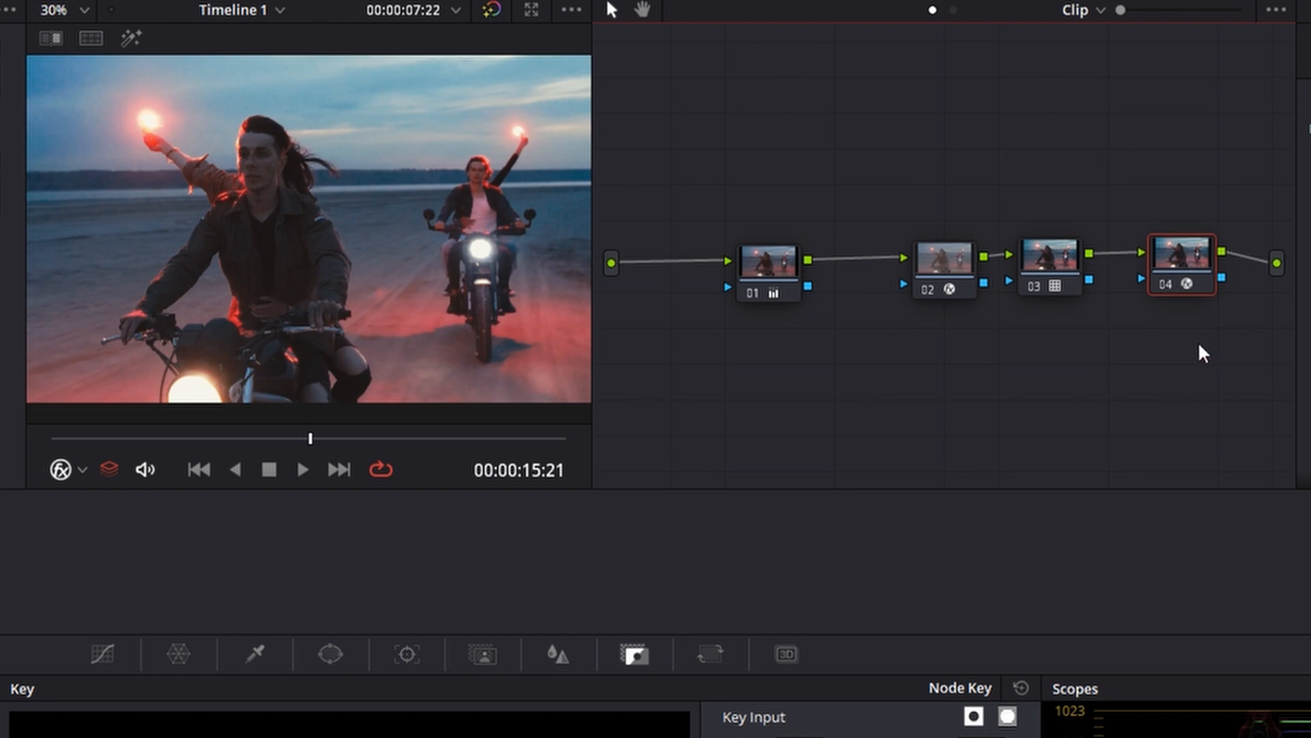
key("e")
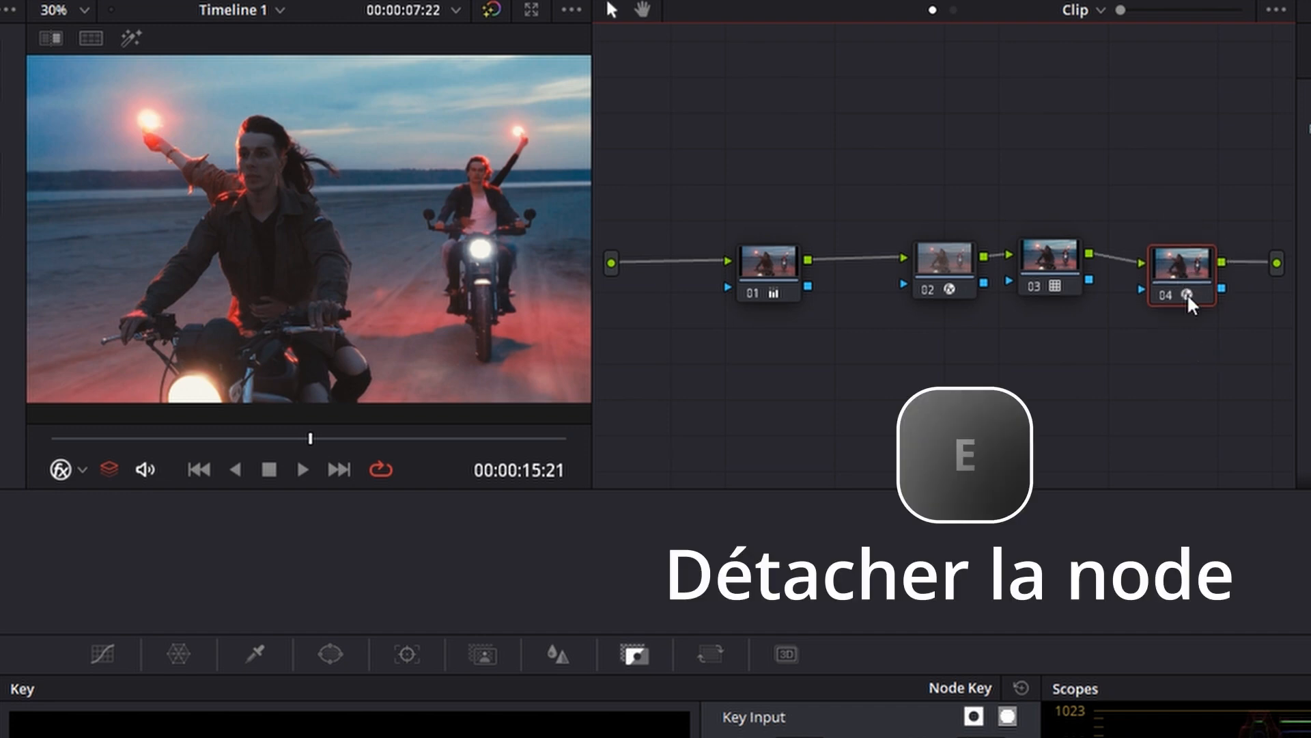
left_click_drag(1174, 232, 674, 254)
key("e")
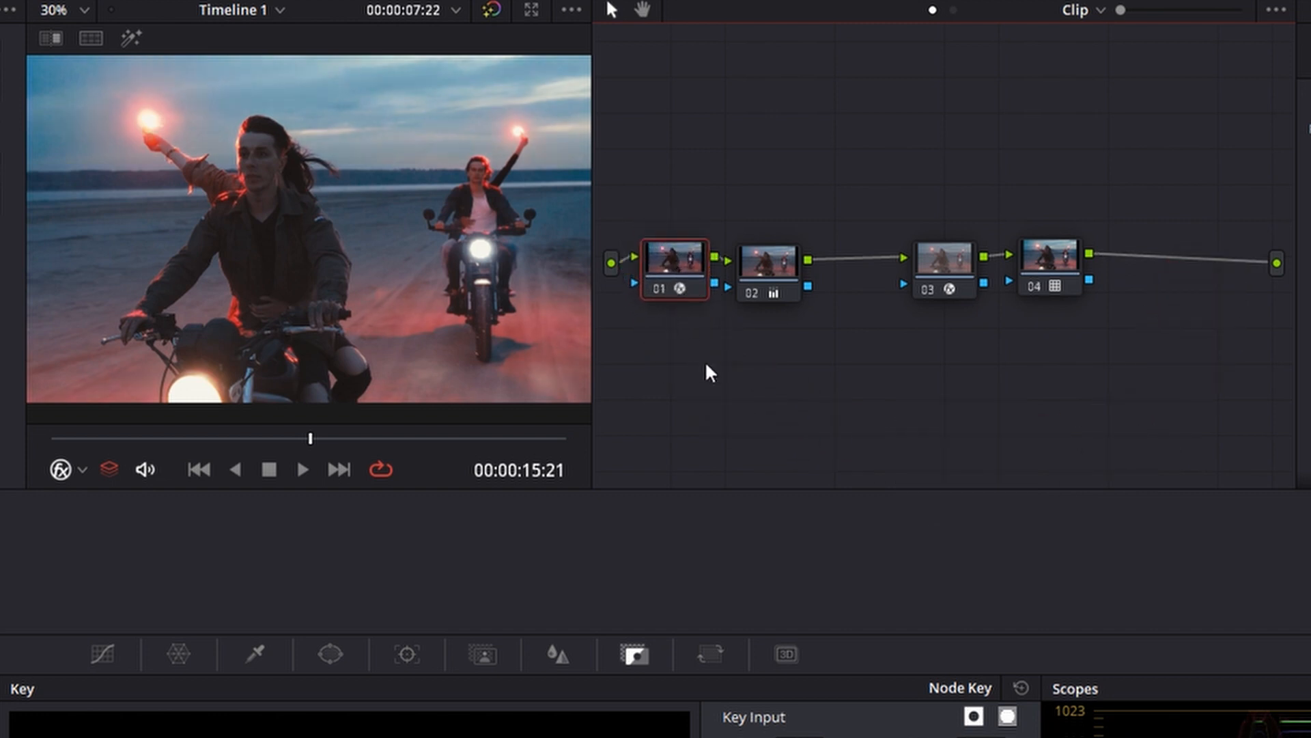
Move the Color Space Transform and LUT nodes next to the output and raise the primary correction node above the chain
left_click_drag(759, 161, 1149, 267)
left_click(1073, 165)
left_click_drag(1031, 136, 1201, 387)
left_click_drag(1154, 272, 1216, 272)
left_click_drag(881, 275, 907, 168)
left_click_drag(692, 273, 707, 268)
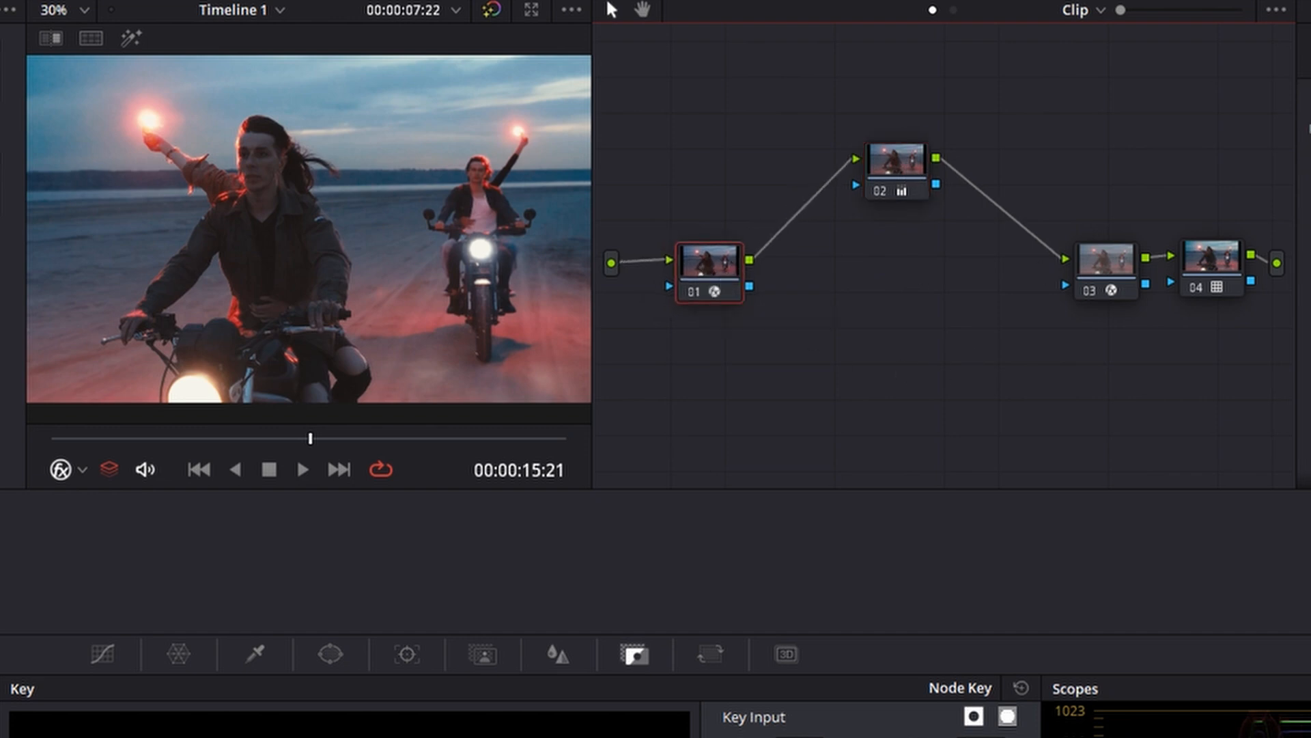
Preview the isolated regions of the Halation effect and examine its red edges up close on the front rider
left_click(1037, 273)
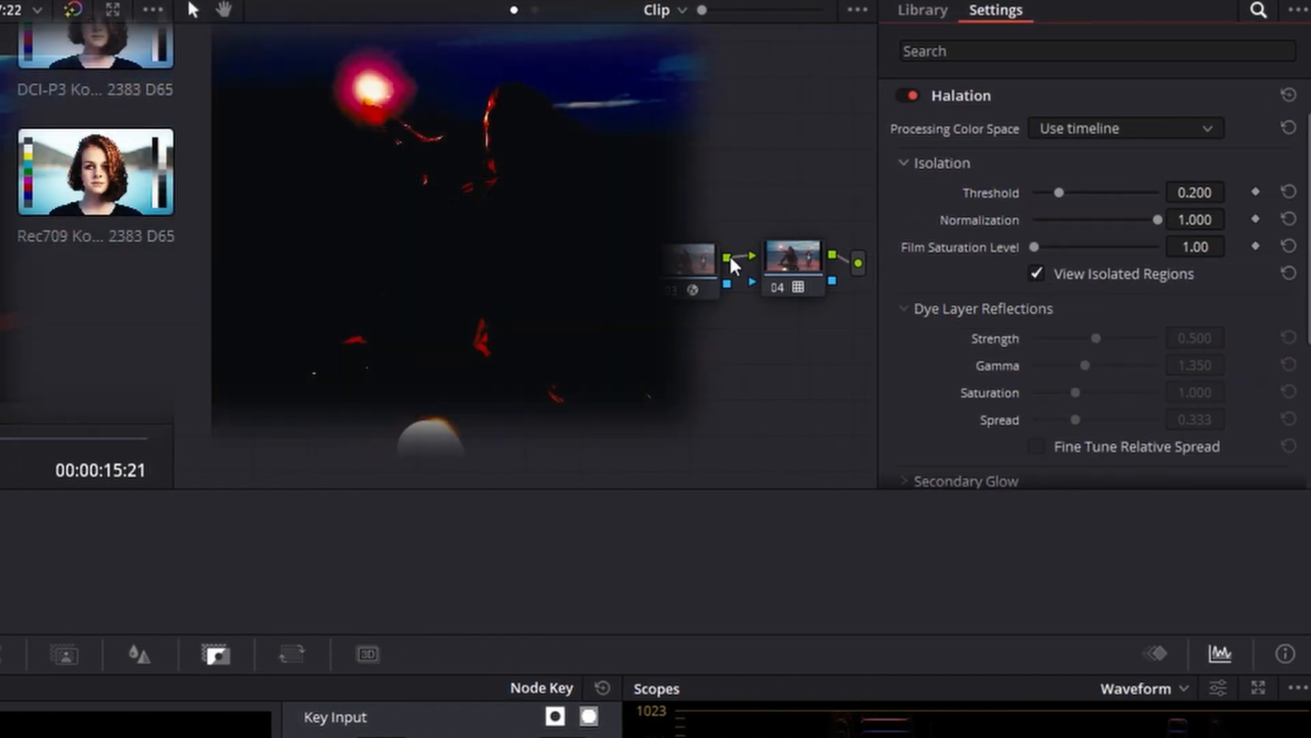
left_click(1037, 274)
scroll(451, 168, "up", 6)
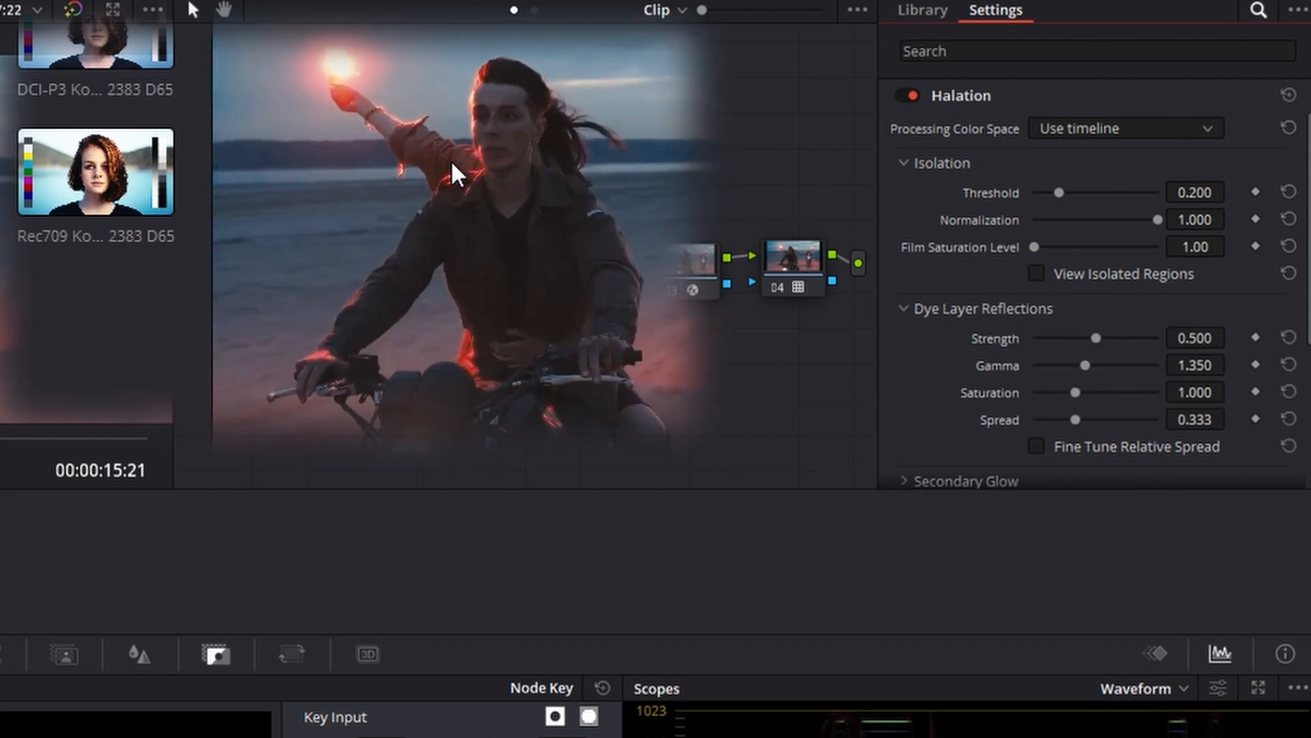
scroll(634, 390, "down", 5)
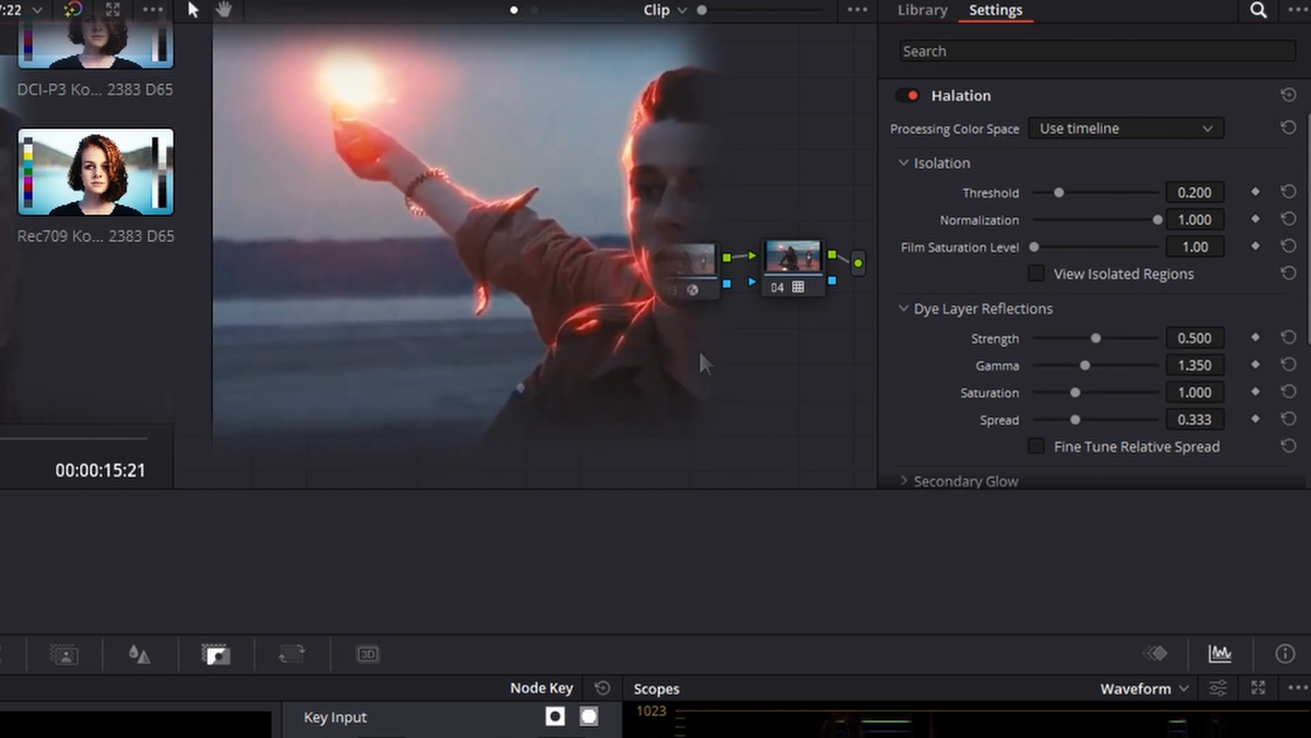
scroll(667, 309, "up", 5)
scroll(683, 314, "up", 2)
left_click_drag(719, 315, 693, 358)
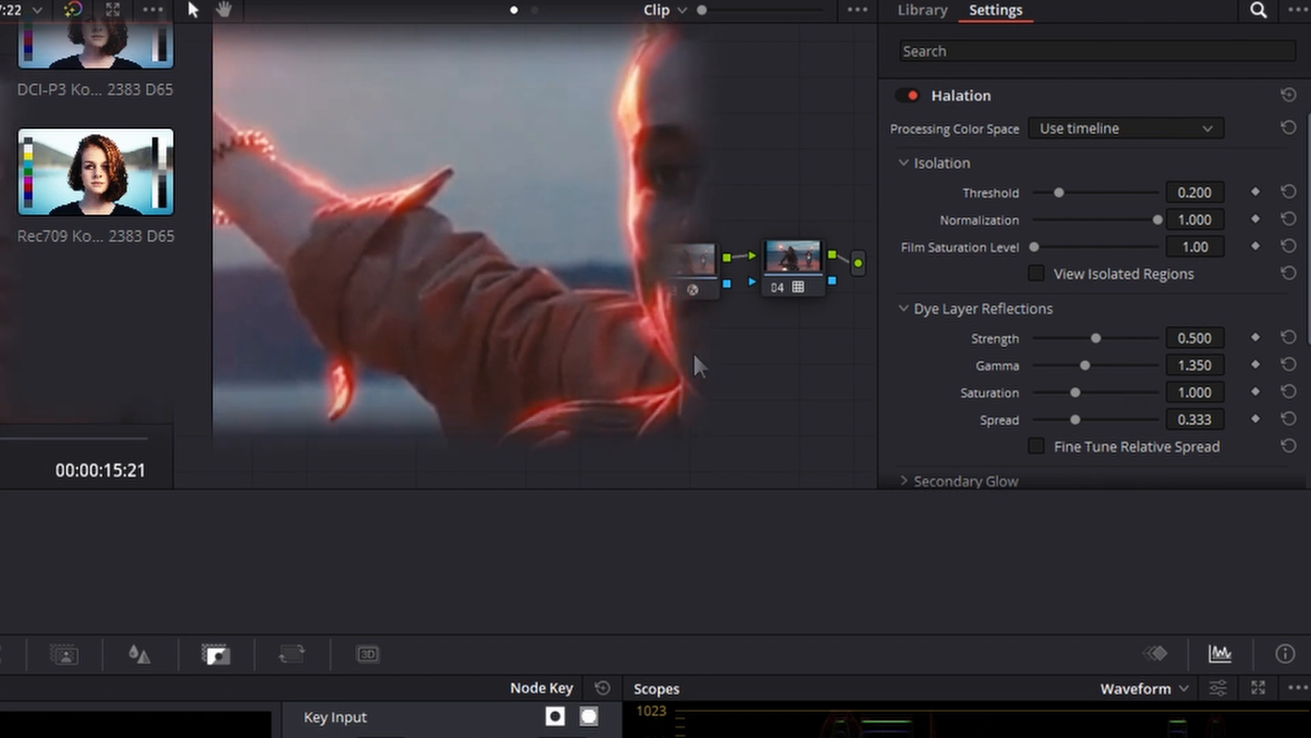
left_click_drag(599, 190, 95, 260)
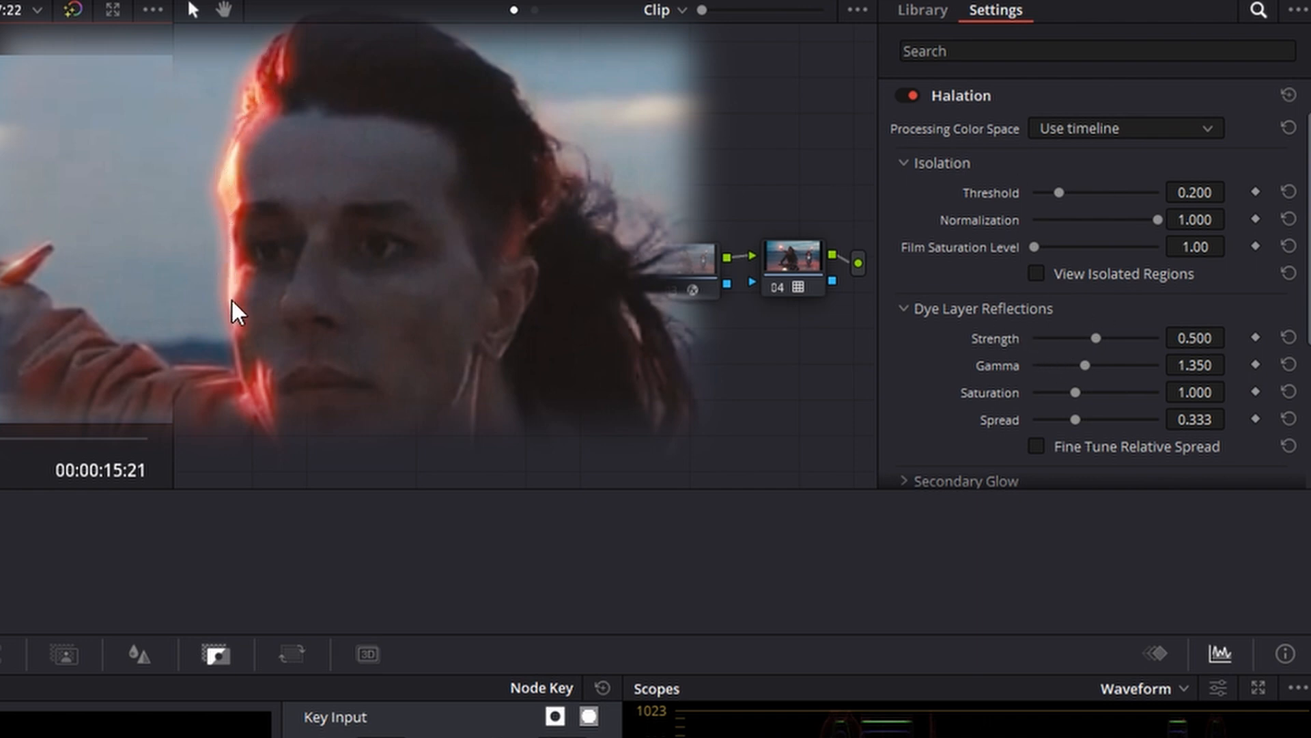
Compare the image with and without the effect by repeatedly disabling and re-enabling Halation
left_click(907, 96)
left_click(902, 96)
left_click(901, 96)
left_click(902, 95)
left_click(902, 96)
left_click(901, 95)
left_click(901, 95)
left_click(901, 95)
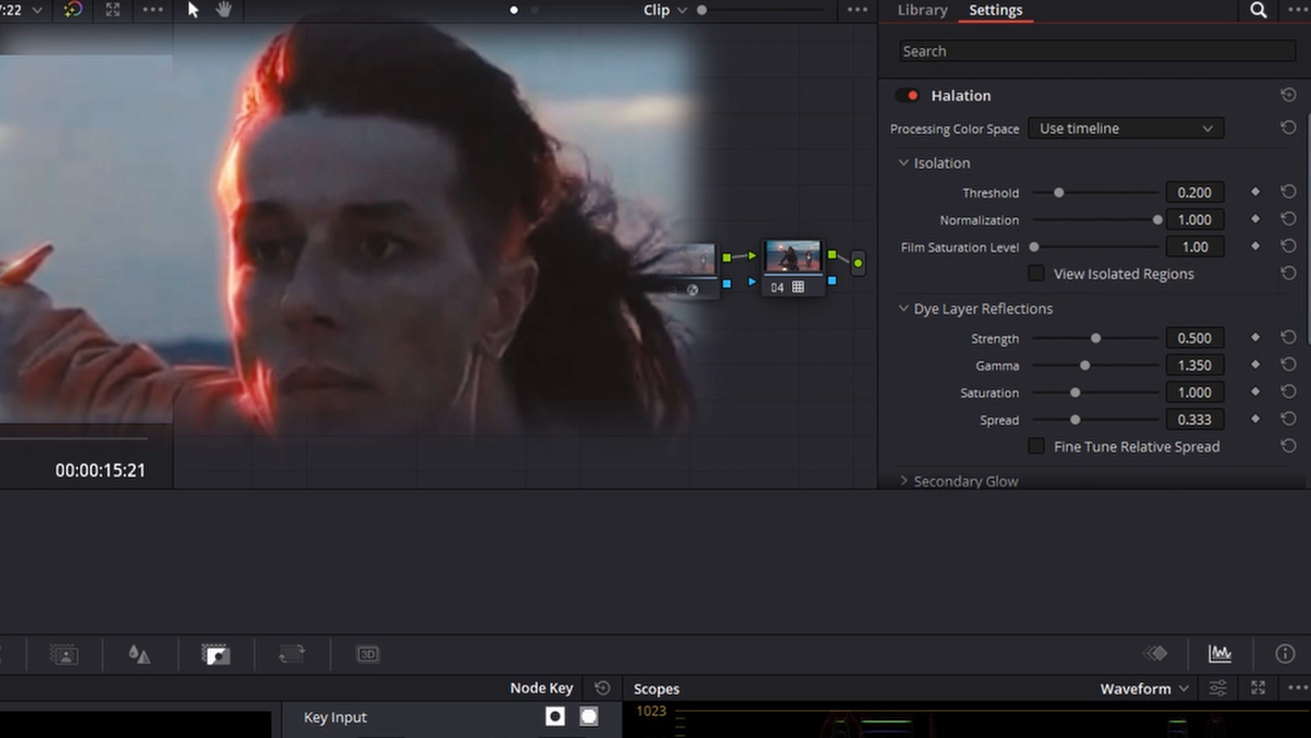
Set the Halation Threshold to 0.394 while viewing the isolated regions, and the Dye Layer Reflections Strength to 0.263
left_click(1036, 273)
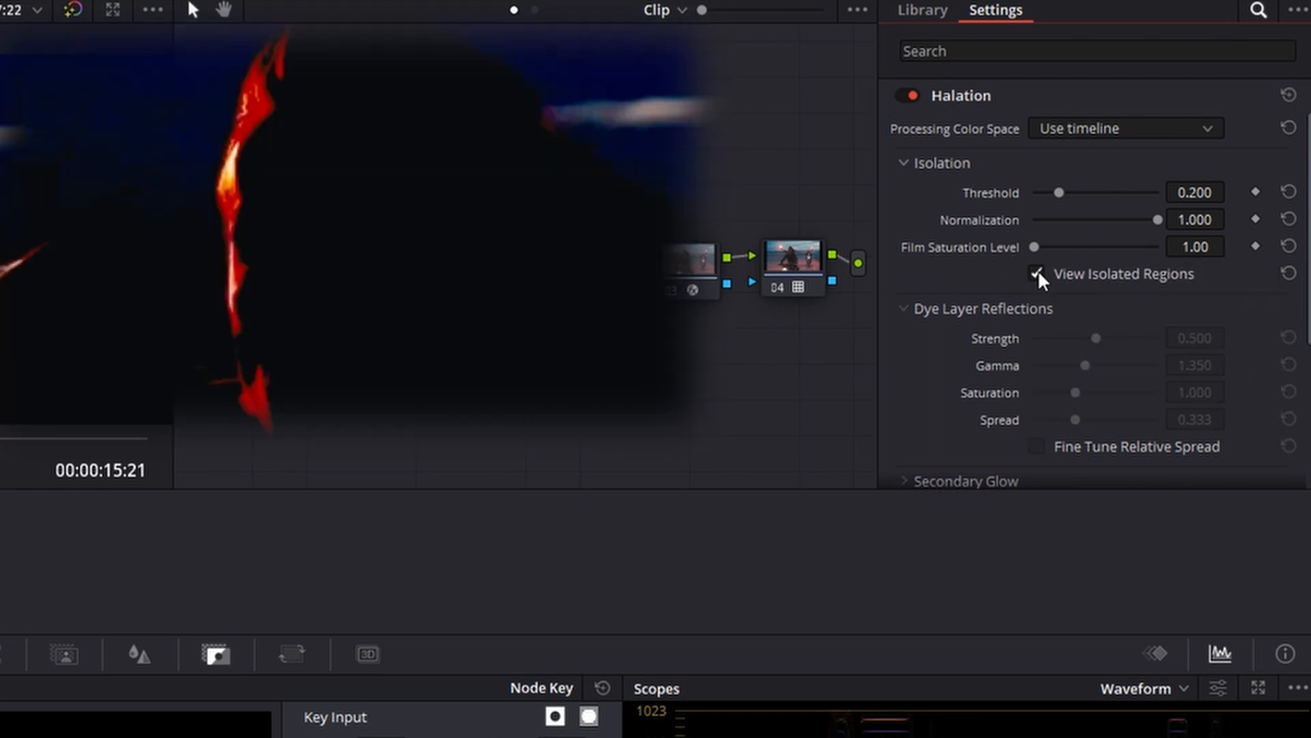
left_click_drag(1059, 193, 1083, 194)
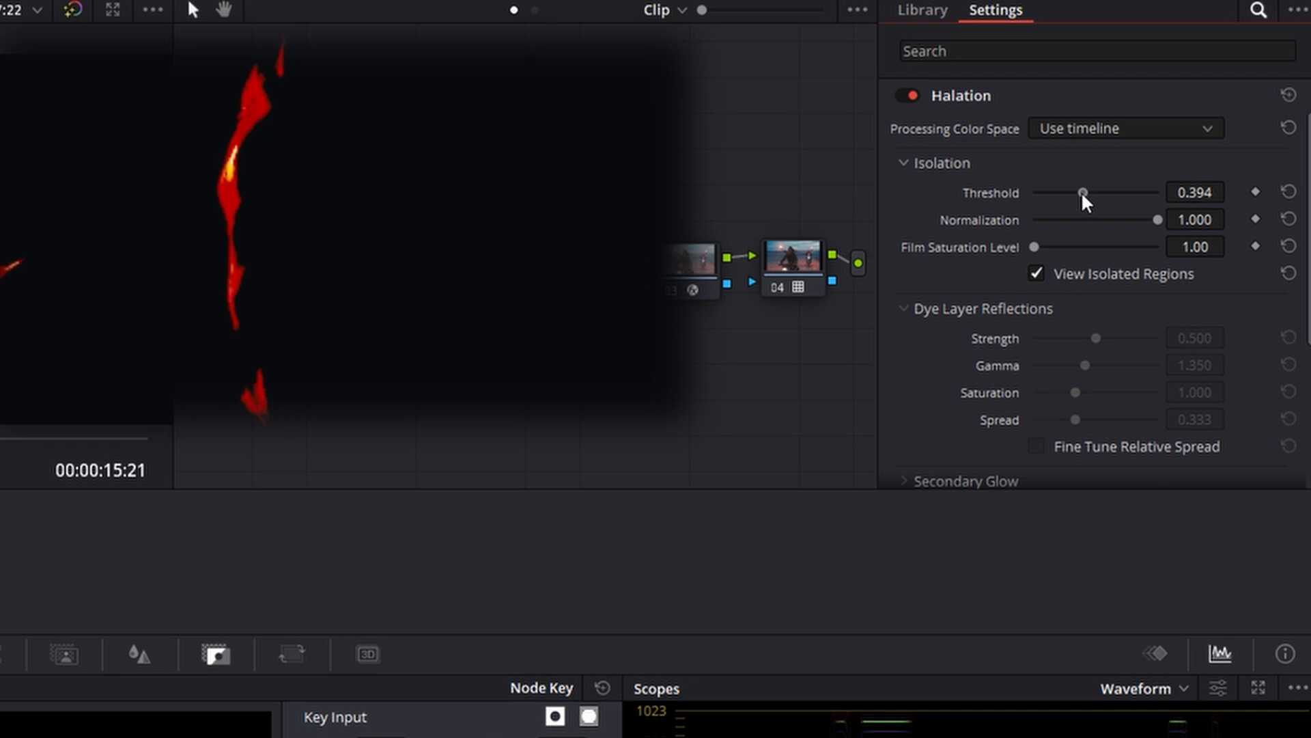
left_click(1037, 273)
left_click_drag(1096, 333, 1071, 363)
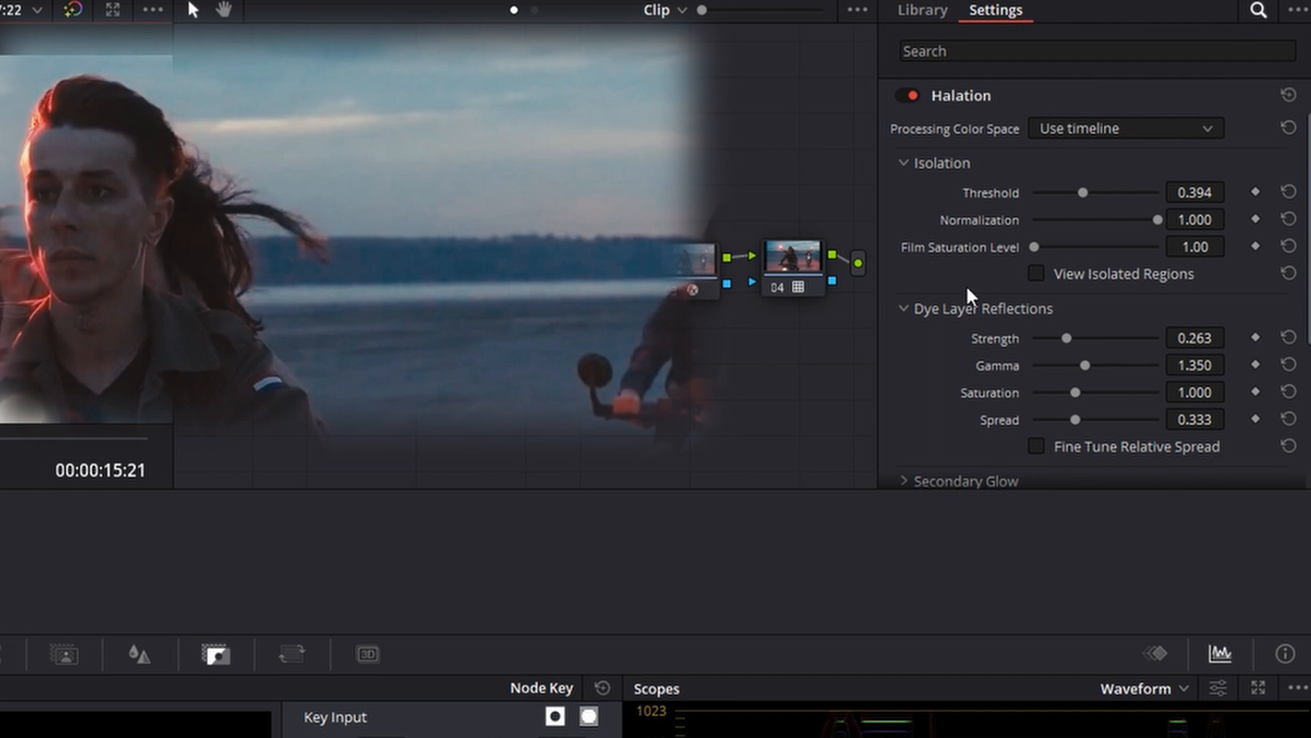
Test the Halation's Secondary Glow Strength at 1.000 and settle on 0.220
scroll(966, 284, "down", 3)
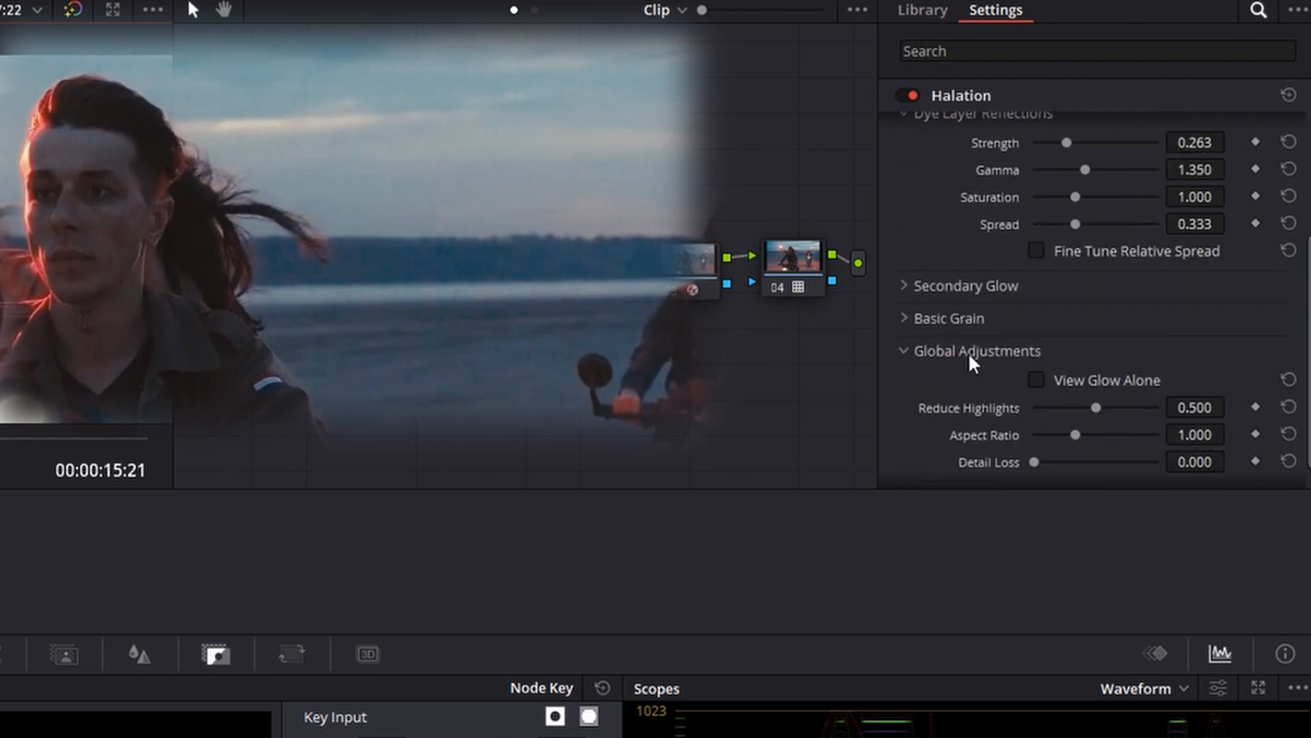
left_click(901, 284)
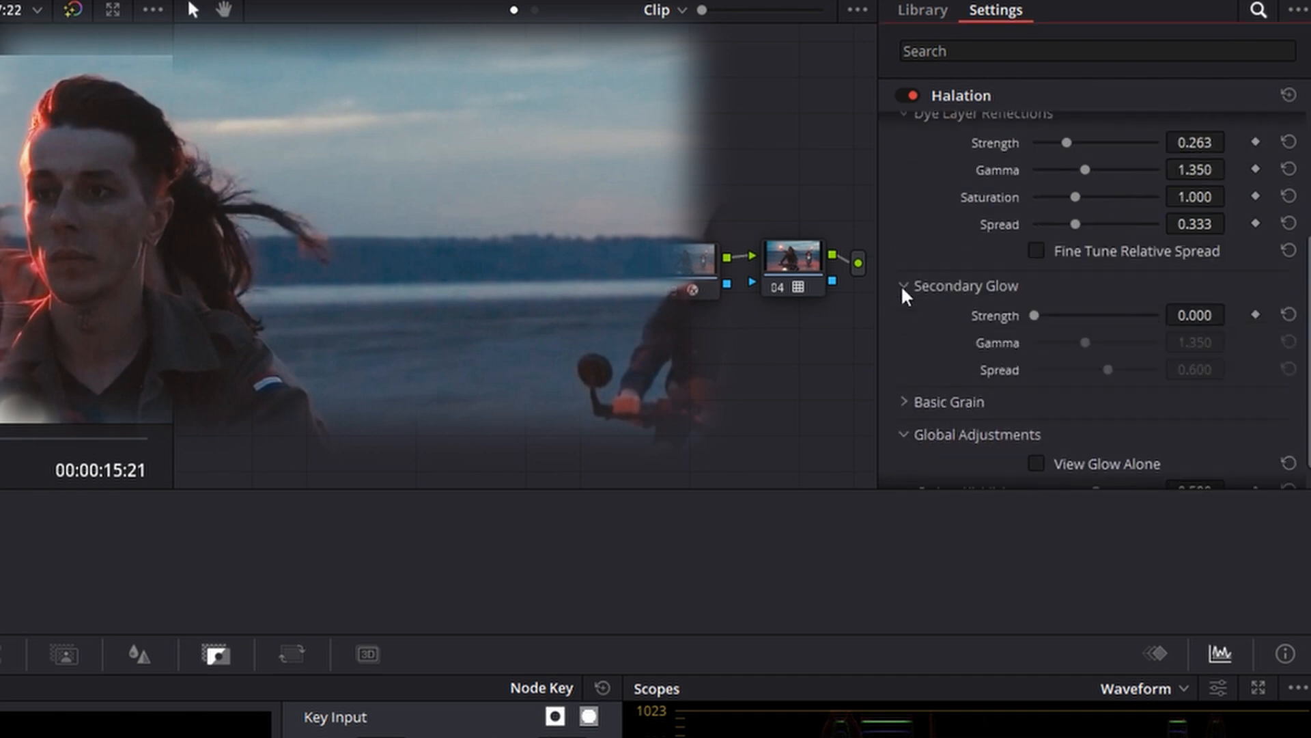
left_click(1036, 315)
left_click_drag(1063, 316, 1205, 316)
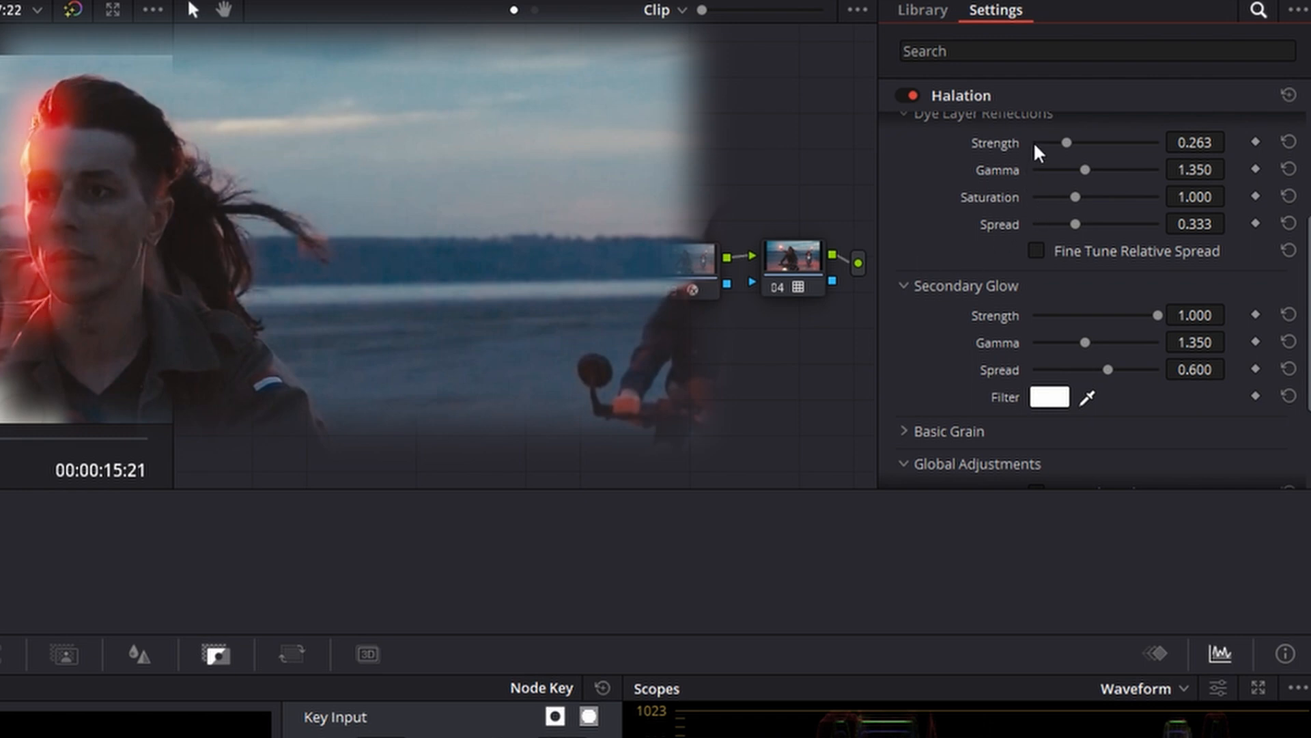
left_click_drag(1158, 309, 1061, 316)
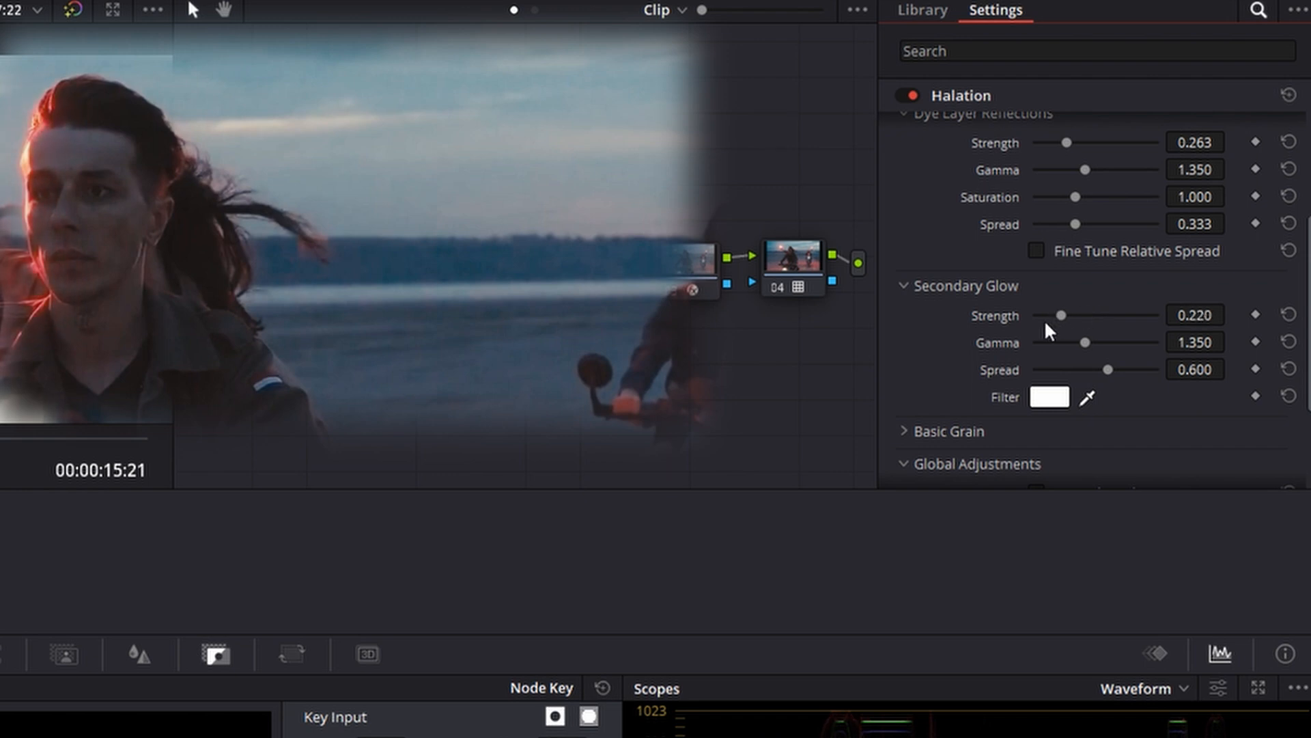
left_click(903, 287)
Enable Append Grain Internally in the Halation's Basic Grain settings
left_click(900, 317)
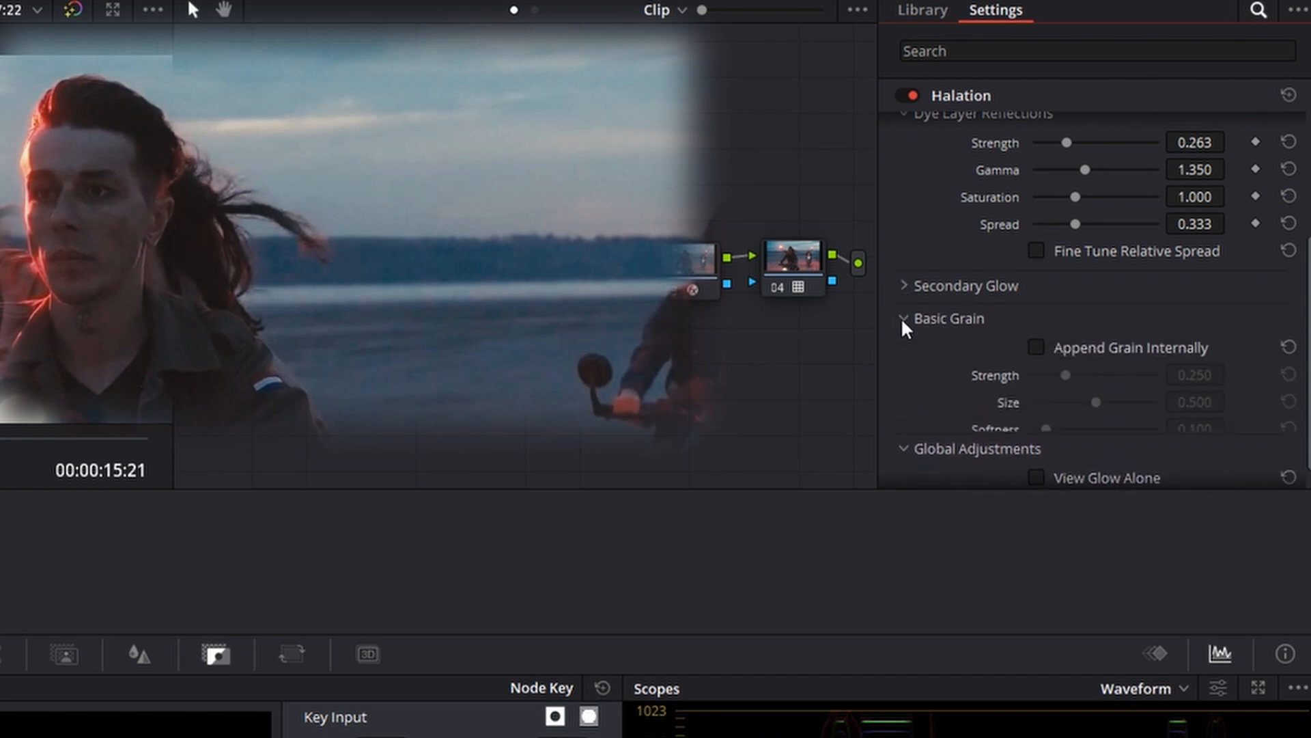
left_click(1036, 344)
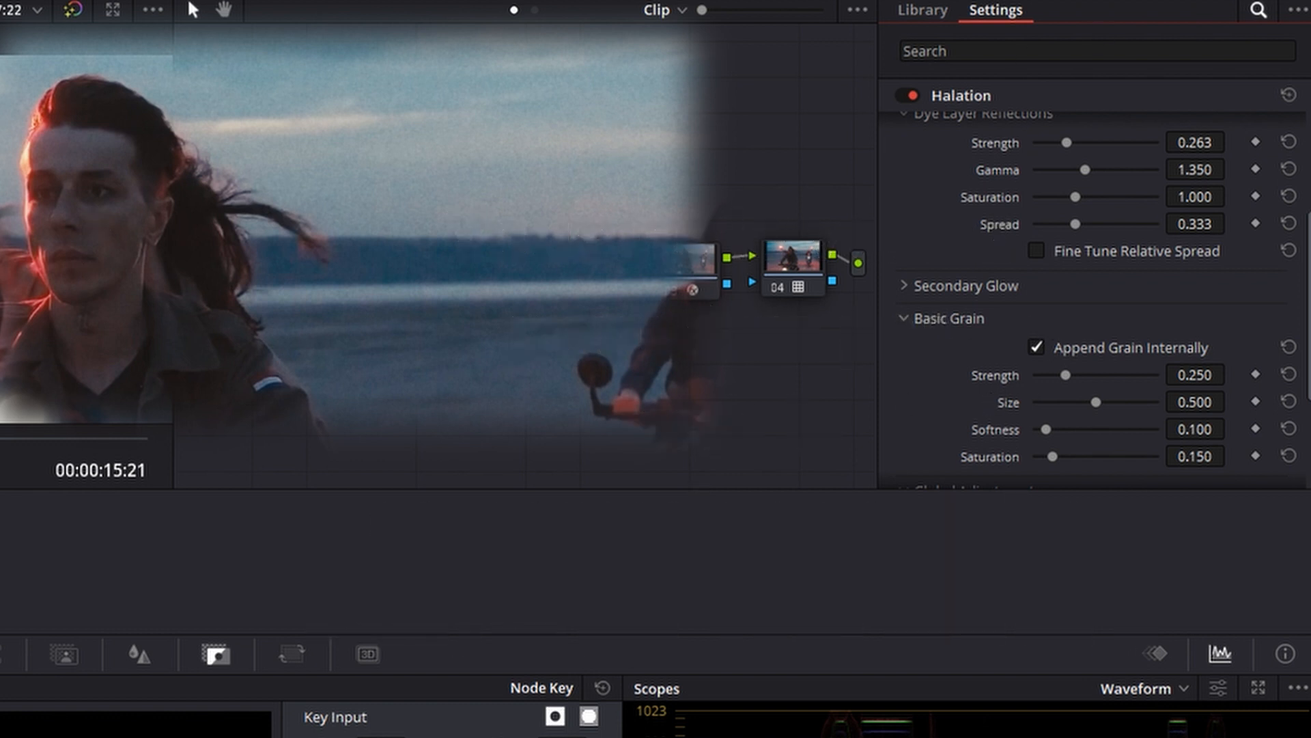
left_click(614, 267)
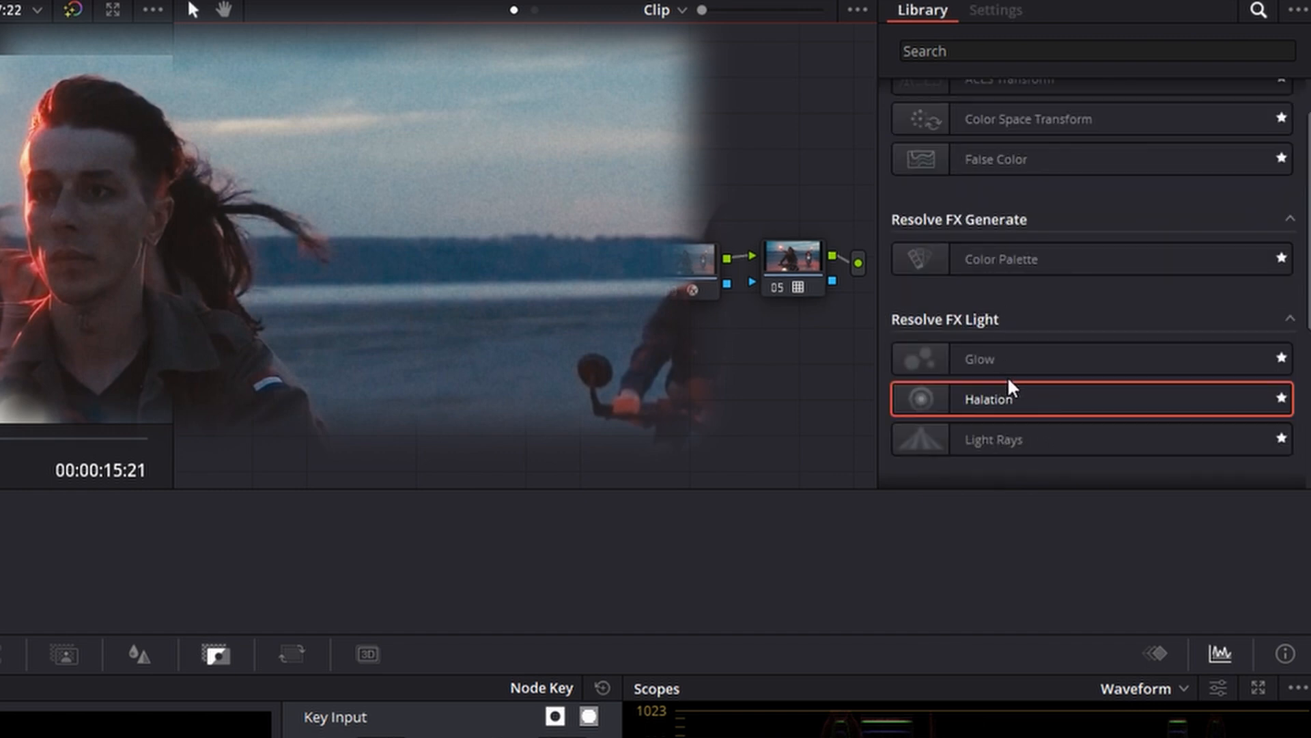
Set the Halation's Global Blend to 0.359
scroll(1007, 375, "down", 2)
scroll(1002, 428, "down", 2)
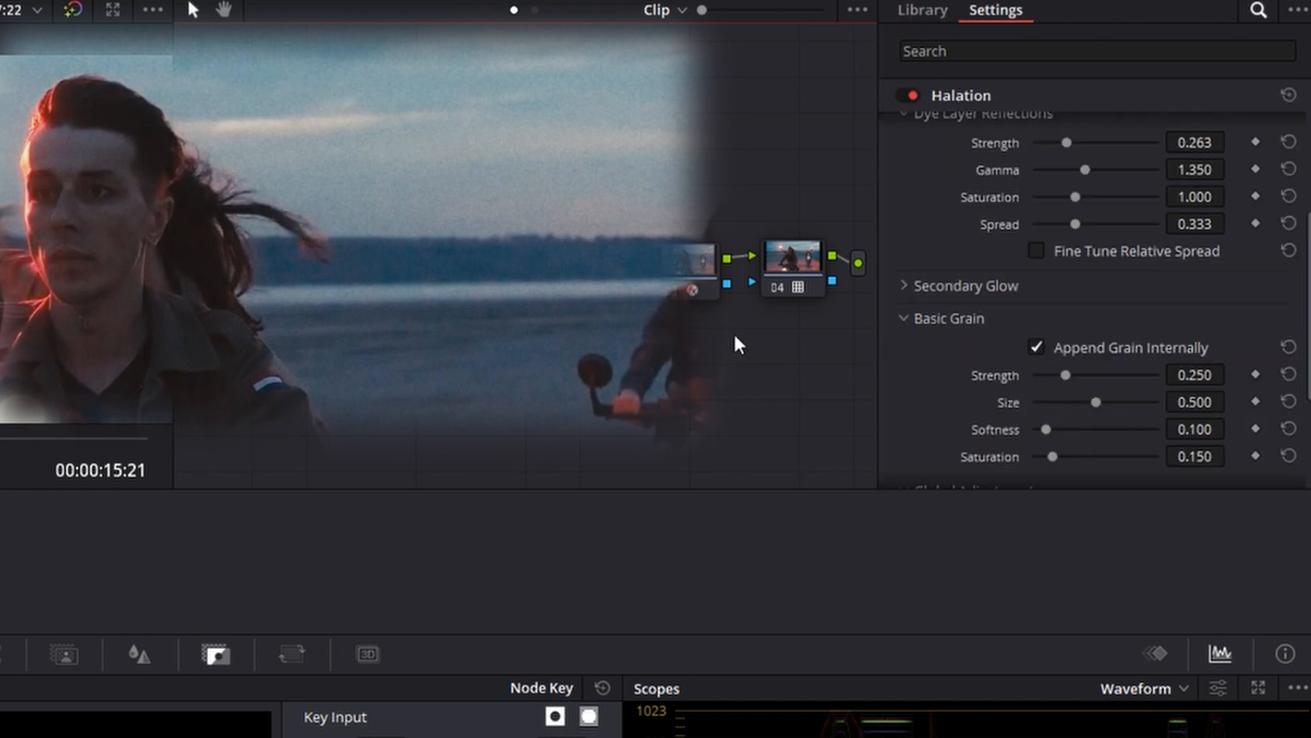
scroll(1031, 361, "down", 2)
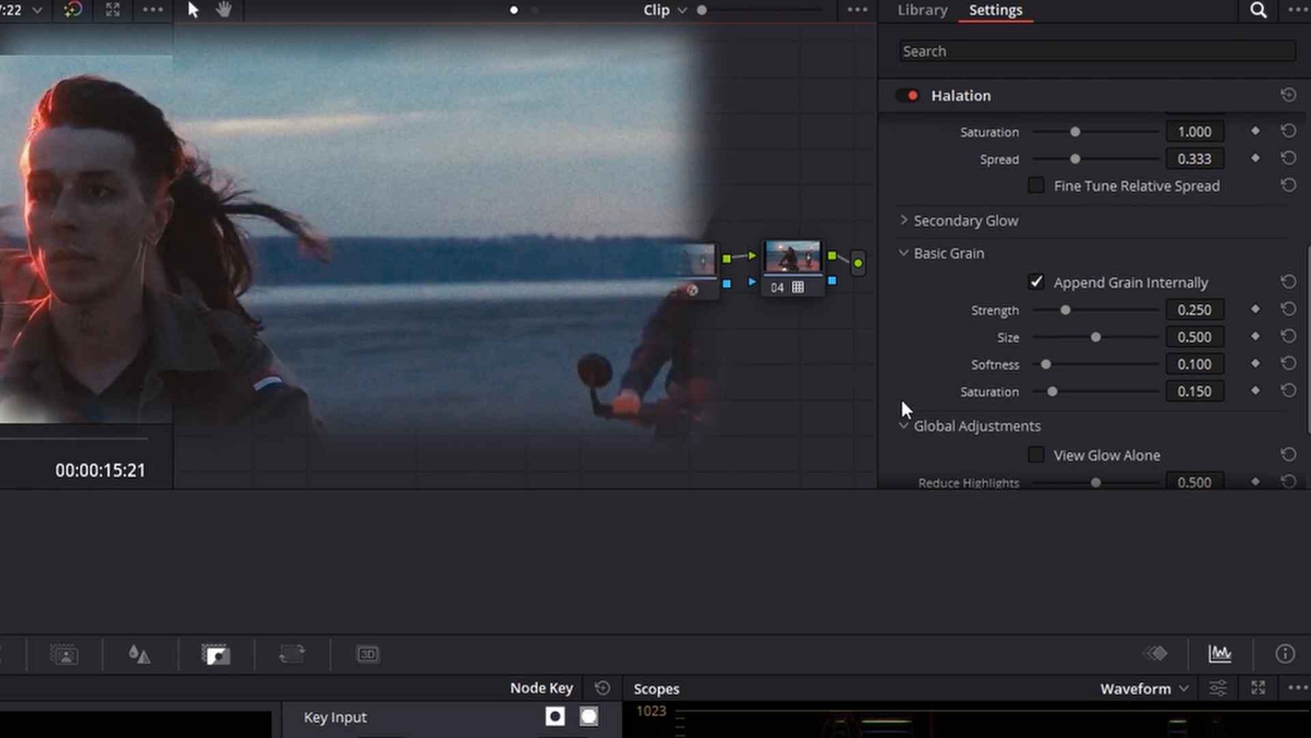
scroll(1020, 351, "down", 3)
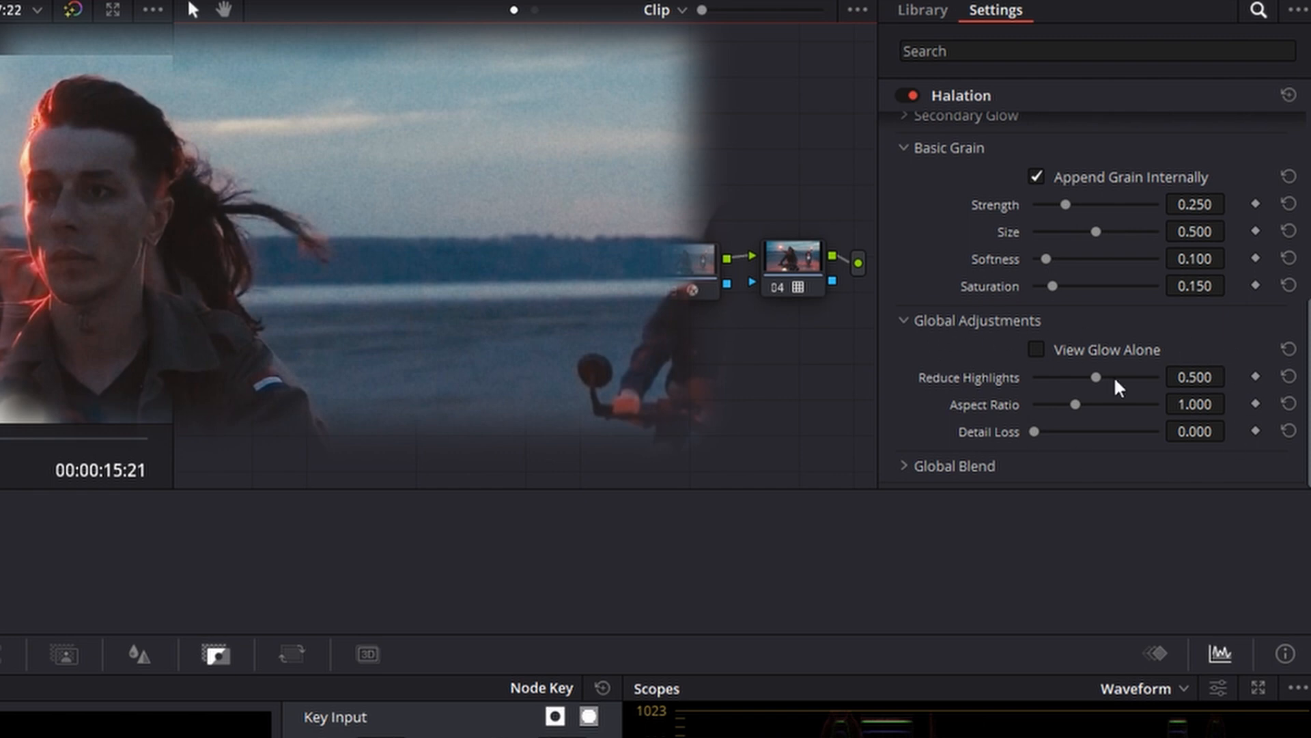
left_click(909, 472)
scroll(1020, 472, "down", 1)
left_click_drag(1156, 467, 858, 468)
left_click_drag(1032, 476, 1078, 490)
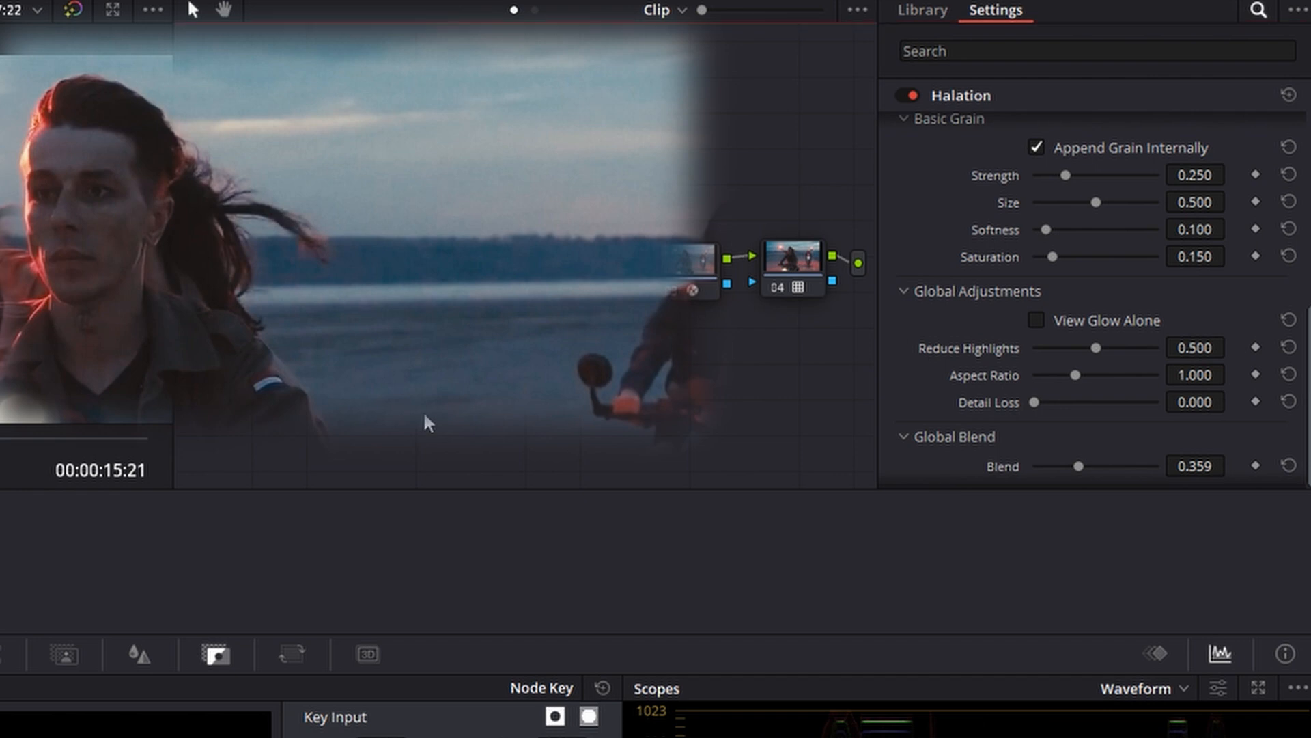
key("alt+s")
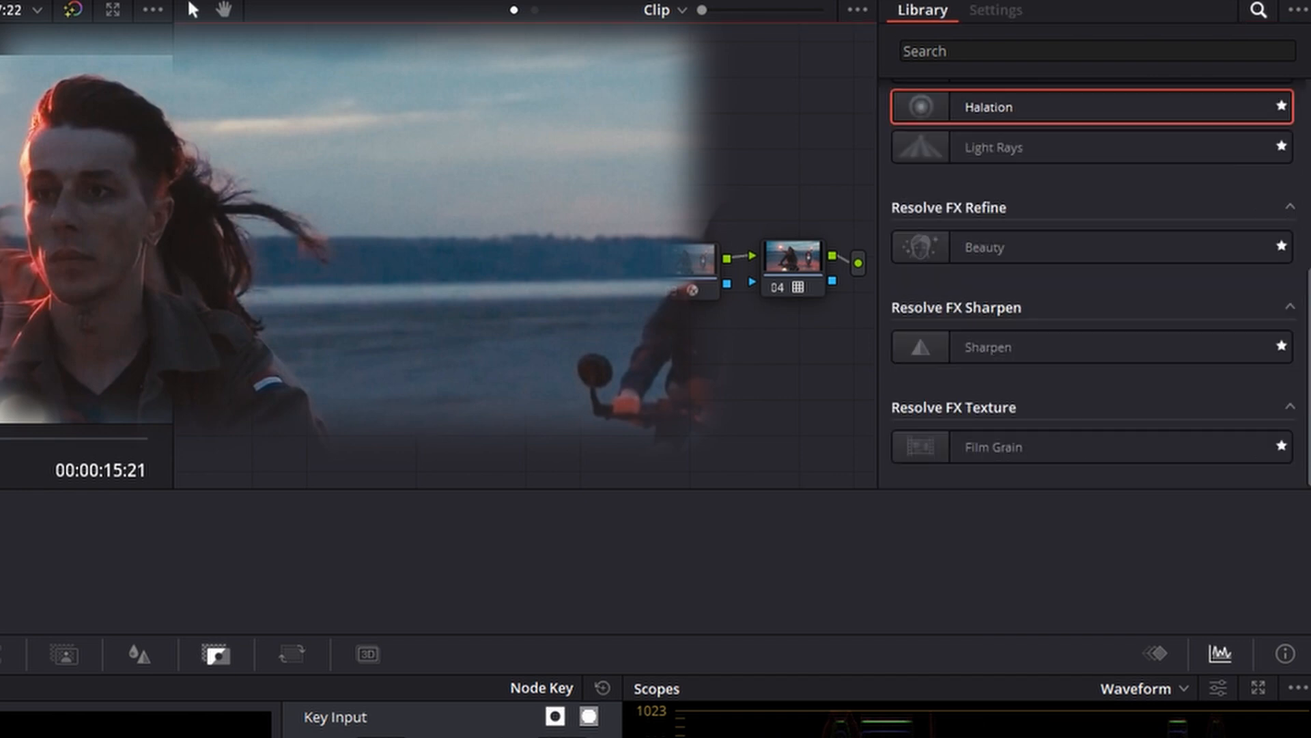
left_click(768, 290)
key("Delete")
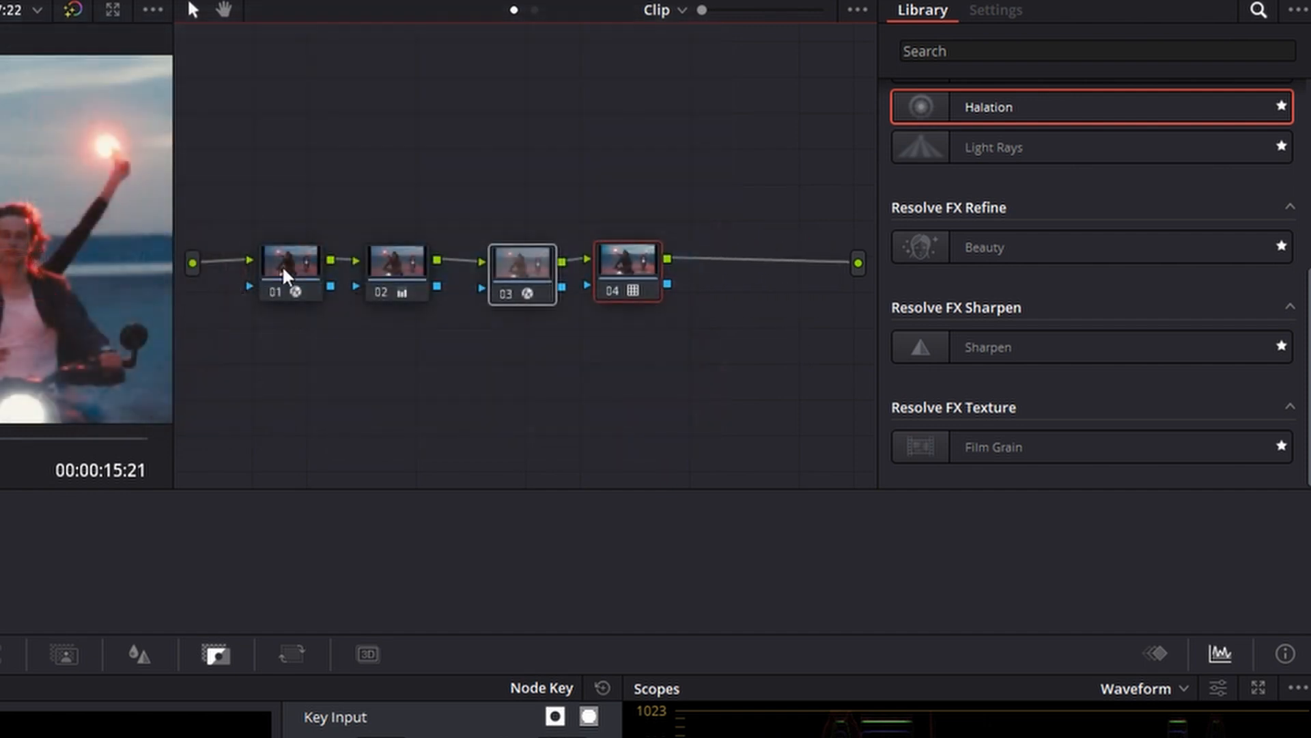
Add a serial node after the Rec709 Kodak 2383 D60 LUT node and apply the Glow effect to it
left_click(279, 267)
left_click(396, 270)
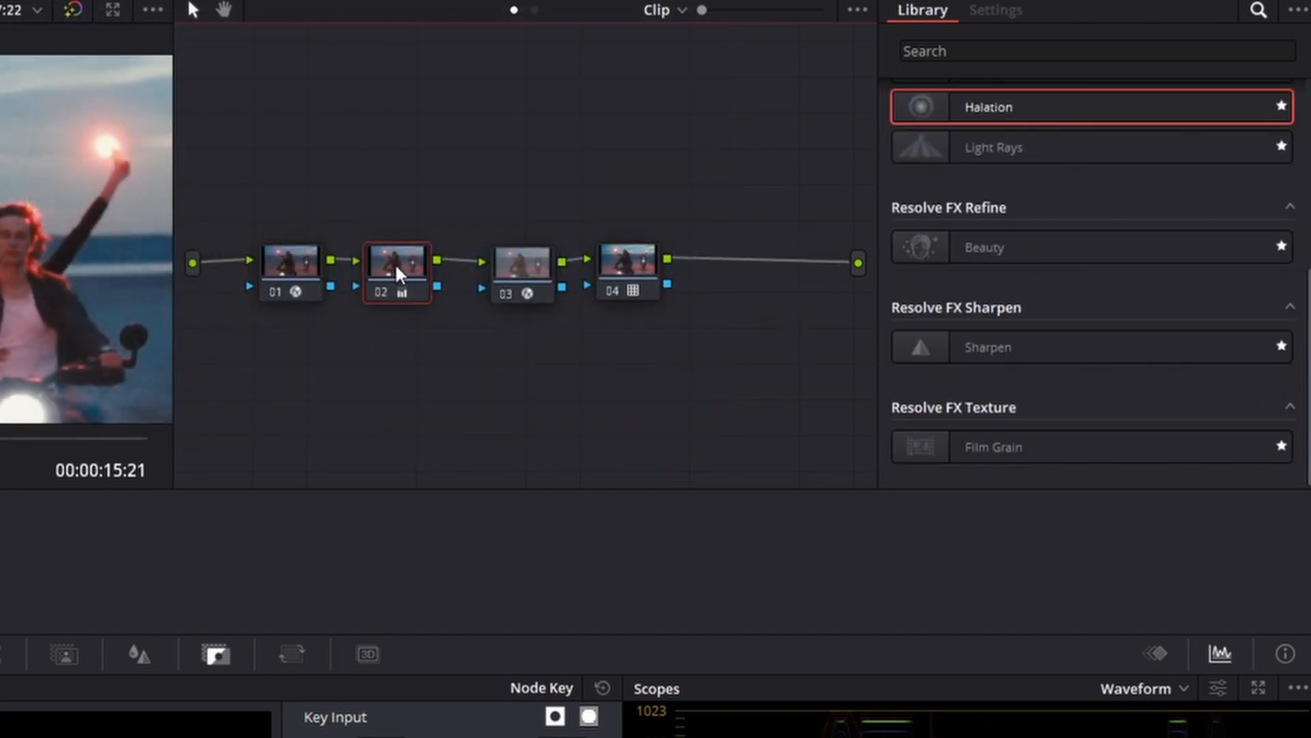
left_click_drag(504, 157, 642, 383)
left_click(637, 272)
left_click(643, 284)
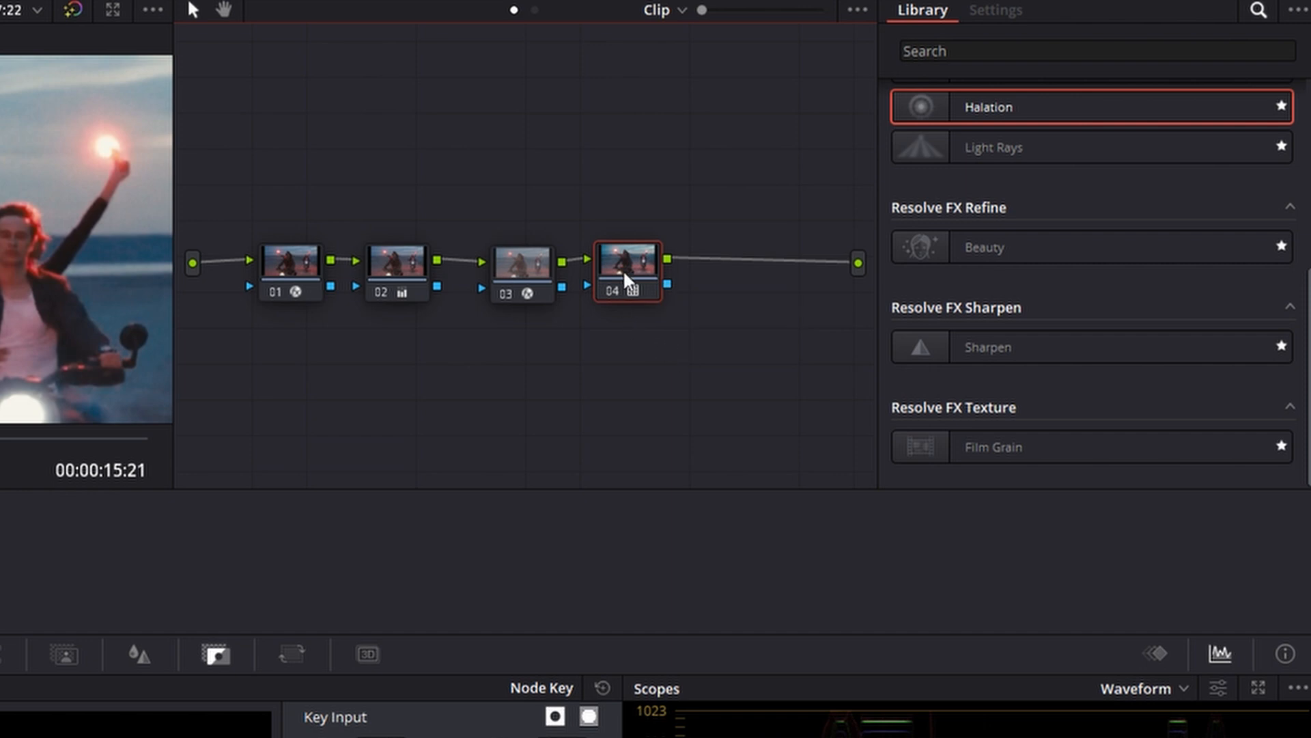
key("alt+s")
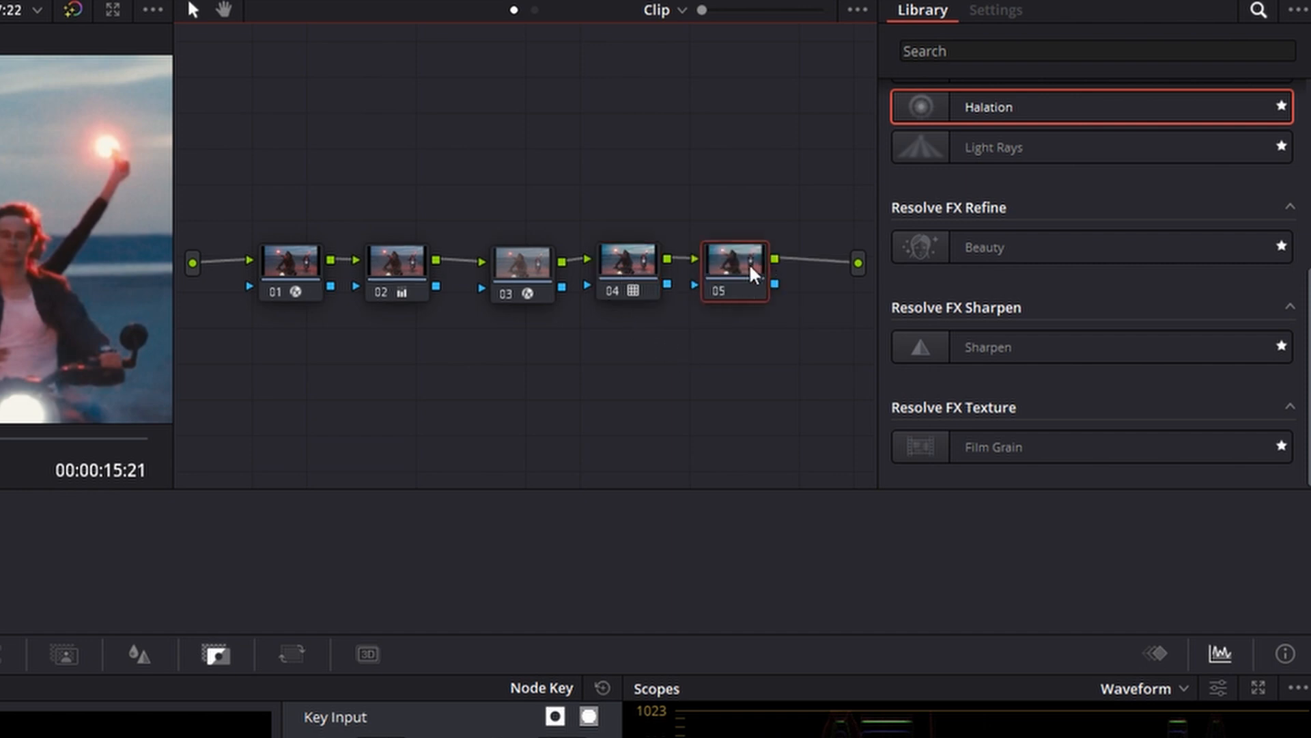
scroll(978, 350, "up", 3)
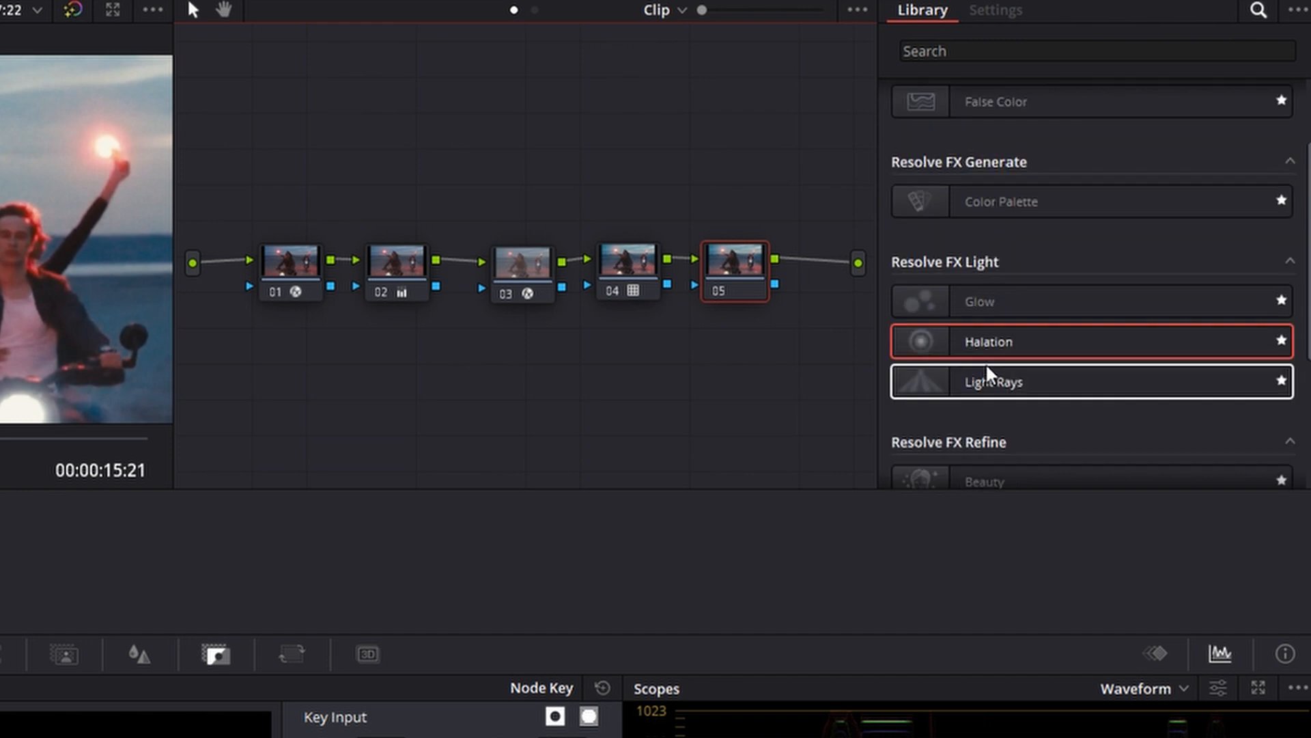
left_click_drag(930, 302, 733, 270)
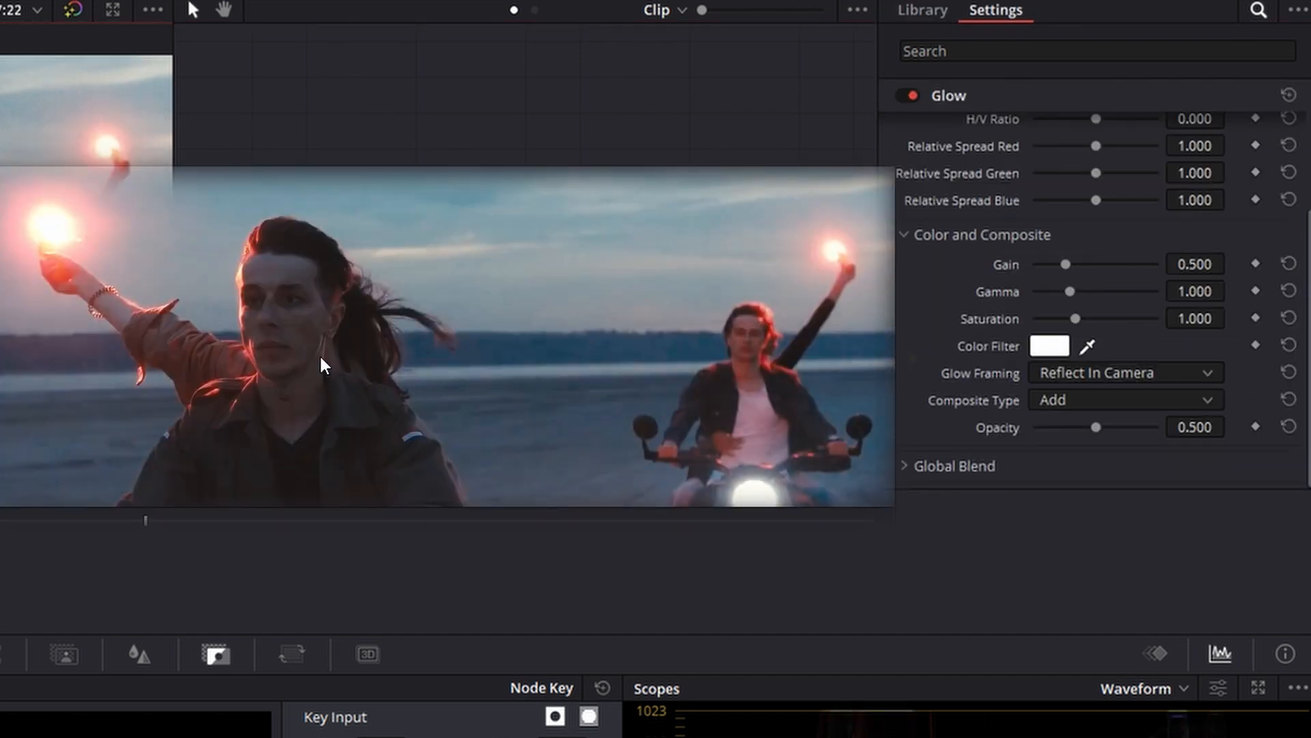
Set the Glow's Composite Type to Softlight and lower its Shine Threshold to the minimum
scroll(1020, 290, "up", 3)
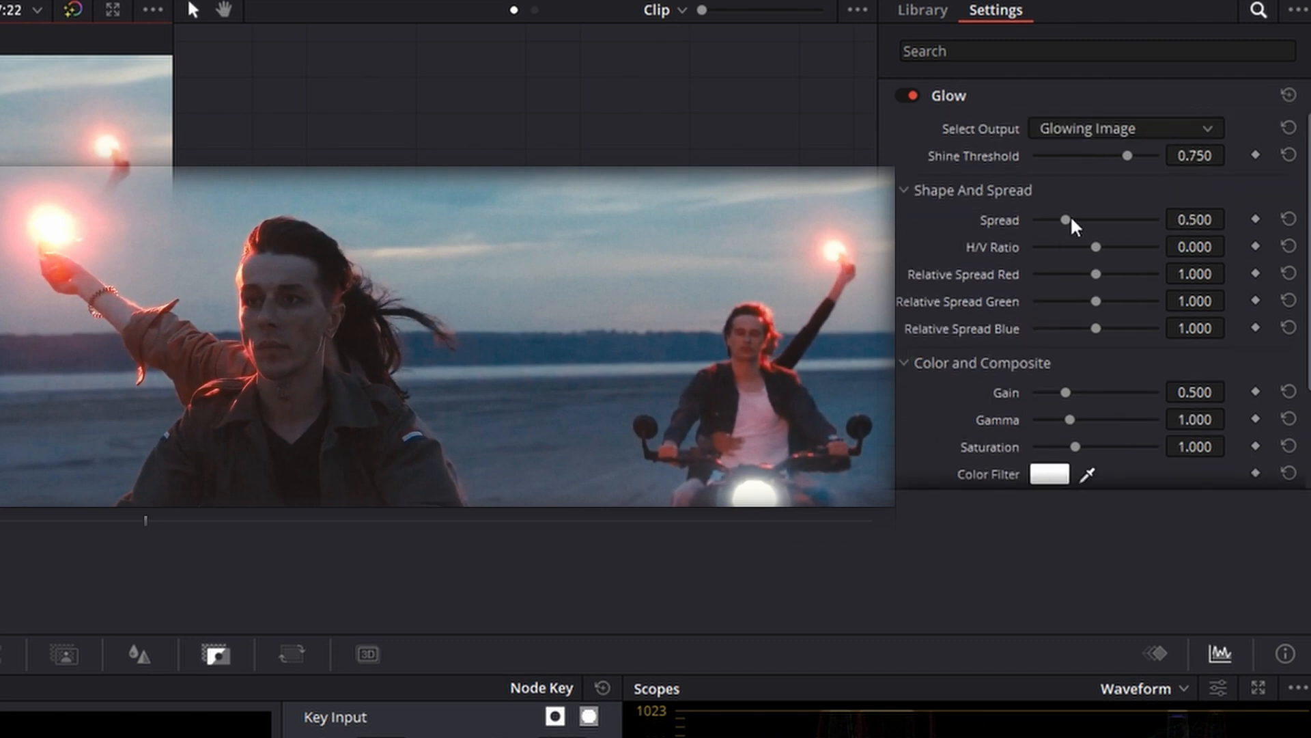
scroll(1077, 204, "down", 4)
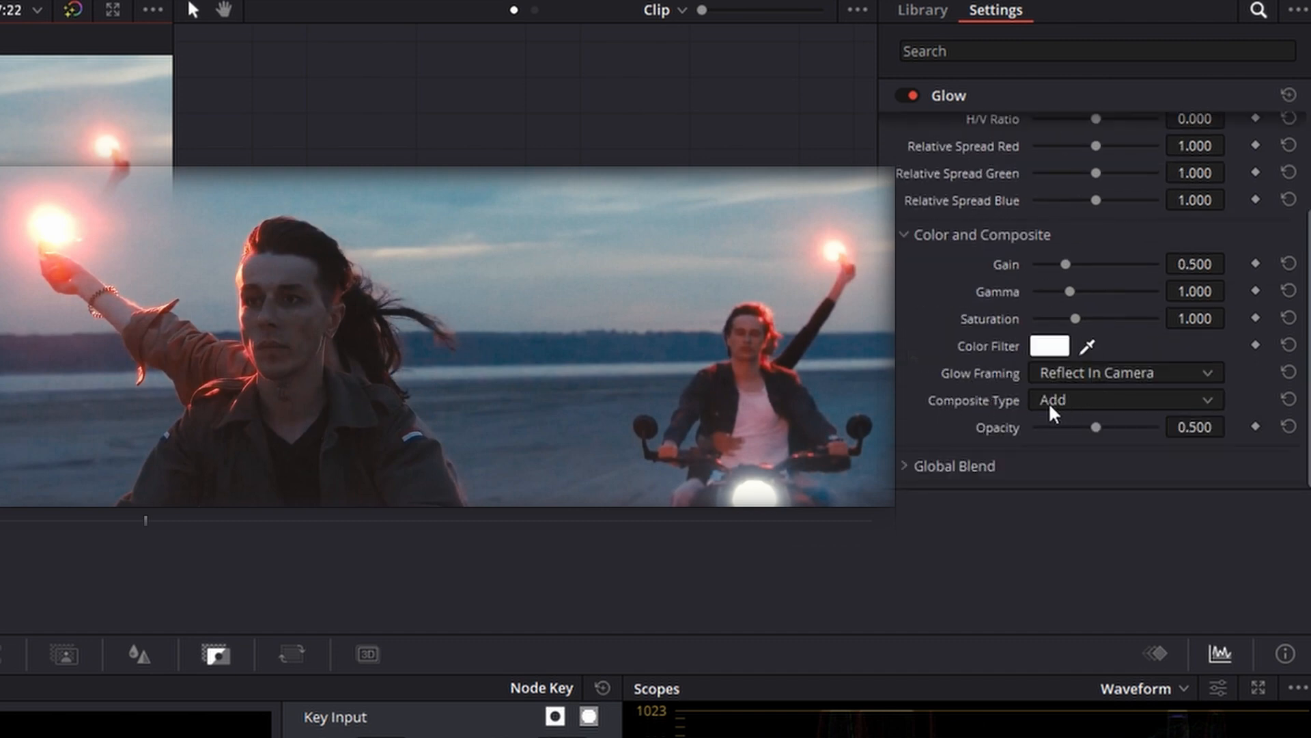
left_click(1071, 400)
left_click(1073, 618)
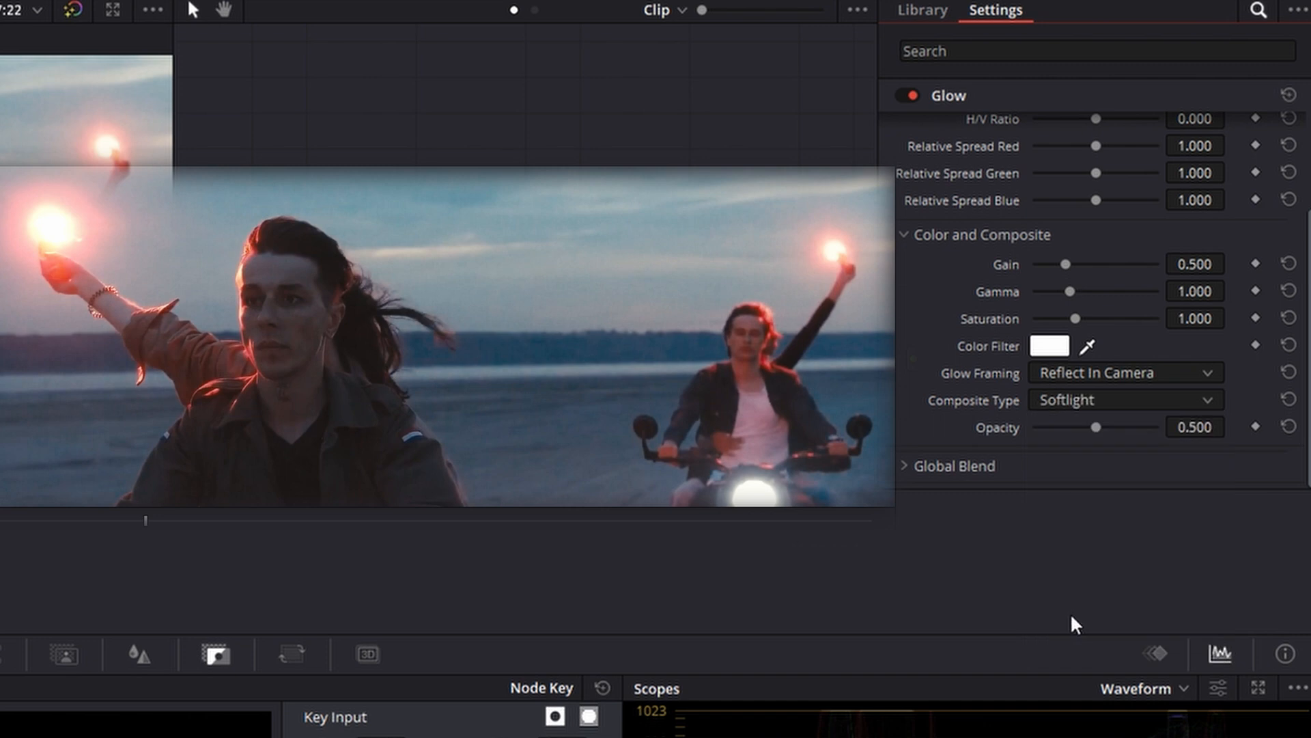
scroll(981, 225, "up", 2)
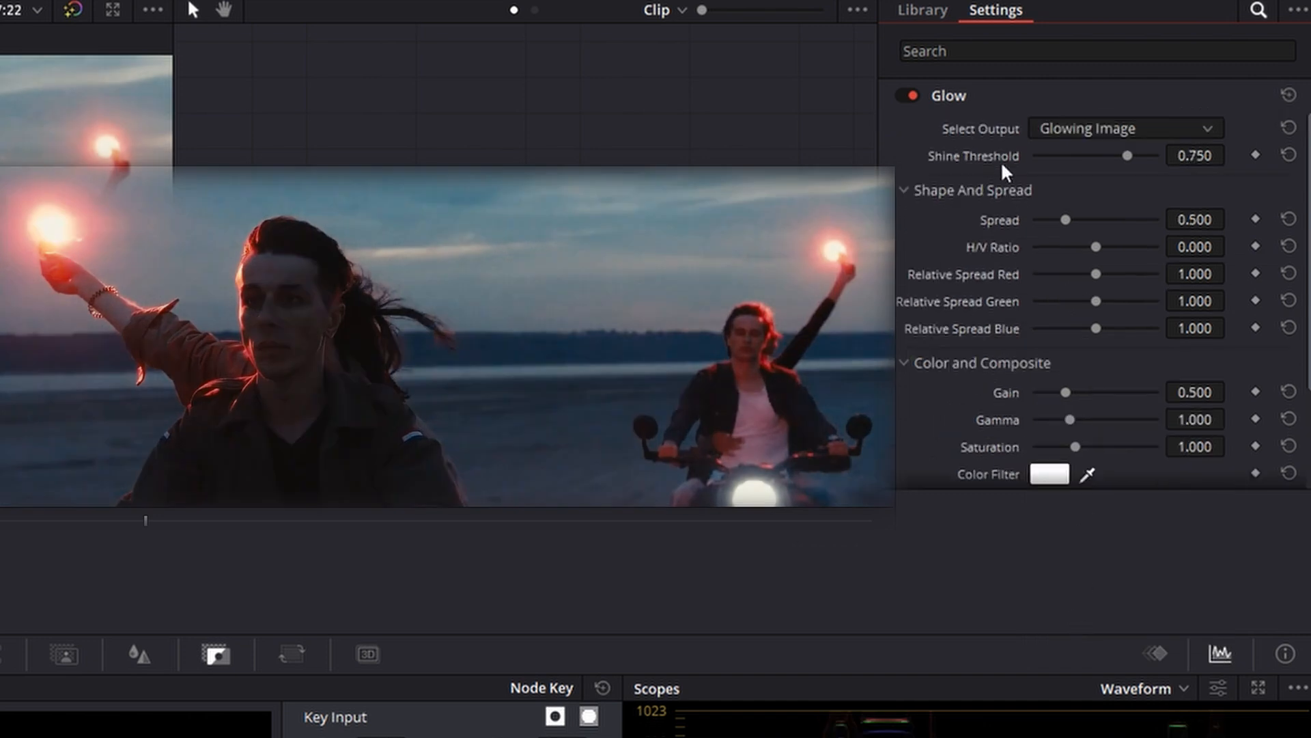
left_click_drag(1128, 155, 985, 164)
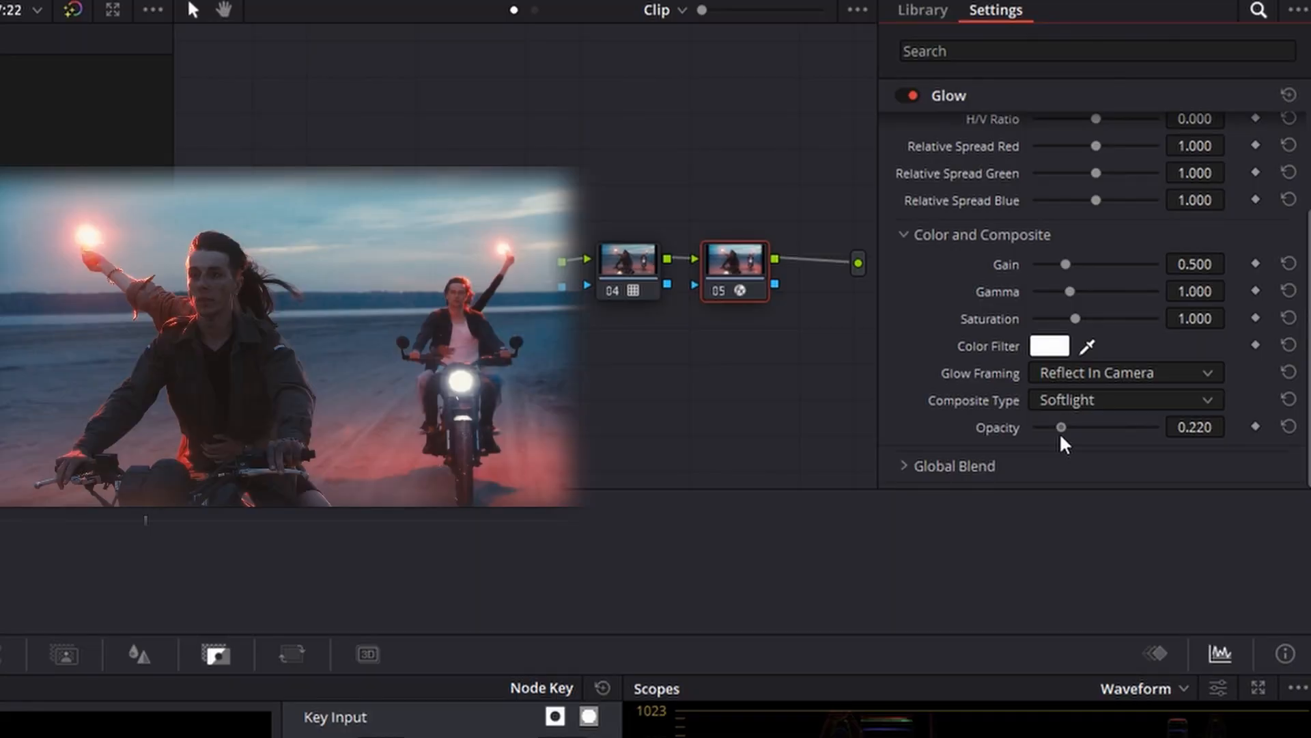
left_click_drag(1061, 438, 1071, 439)
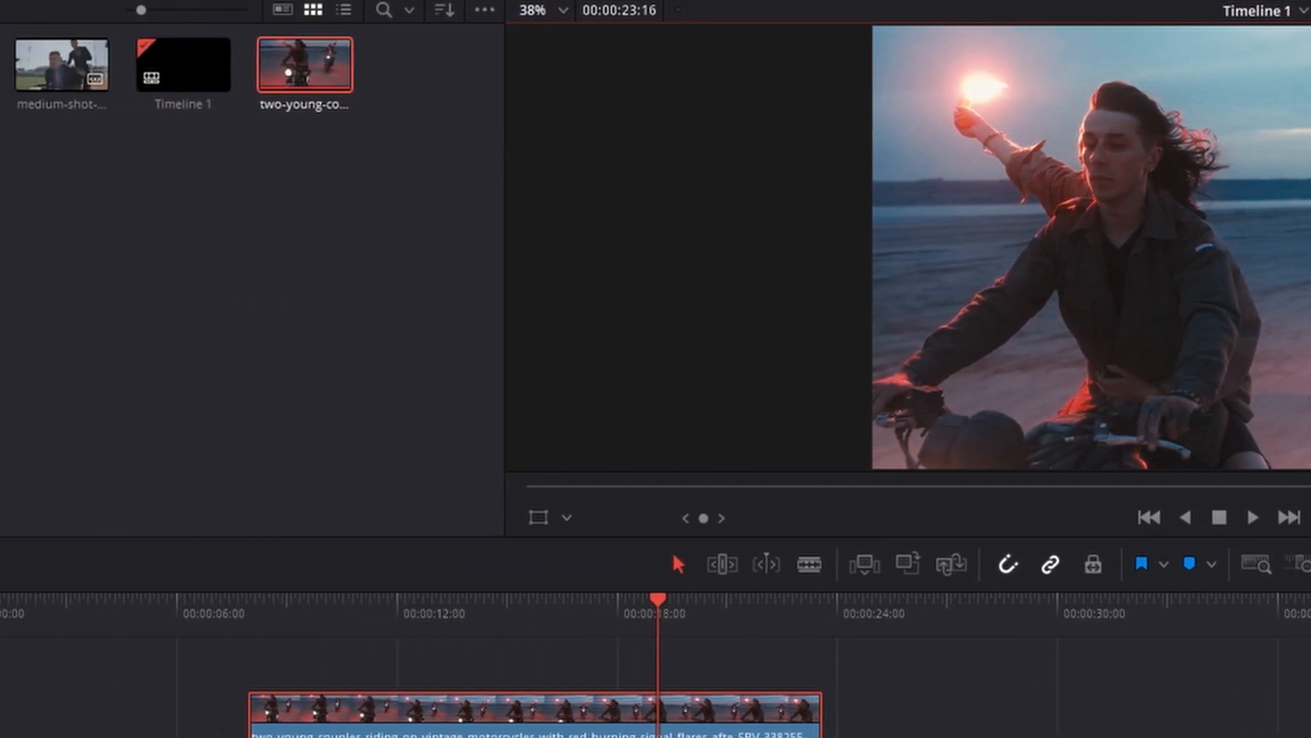
Add the group-of-cyclists clip to the timeline and select it for grading with its full frame in view
left_click_drag(1, 66, 951, 712)
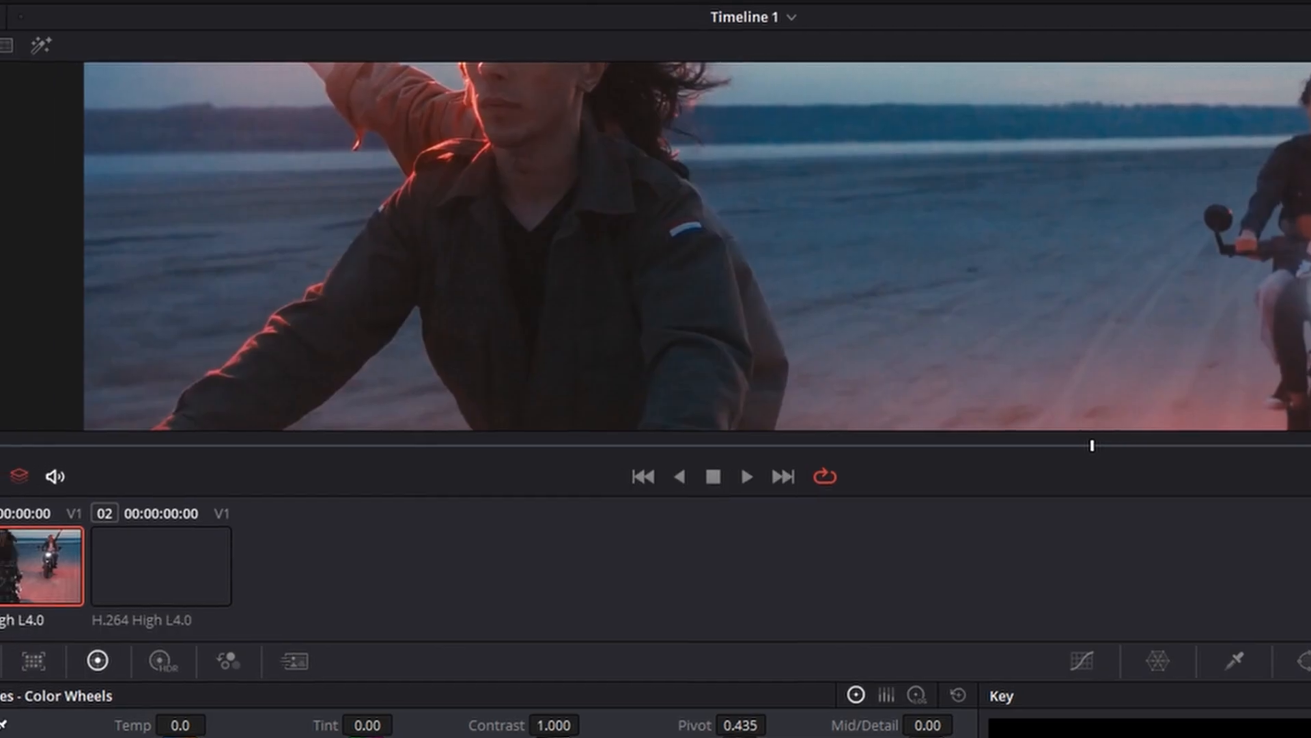
left_click(244, 550)
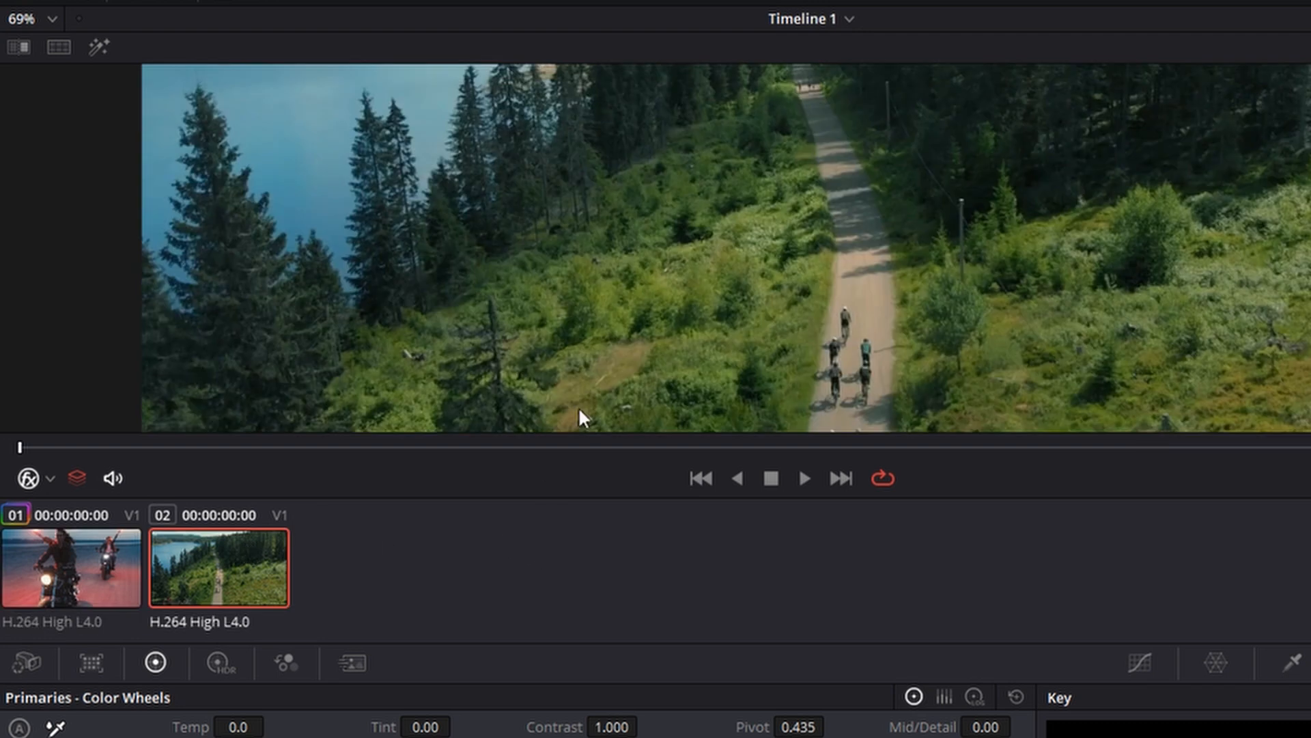
scroll(764, 272, "down", 5)
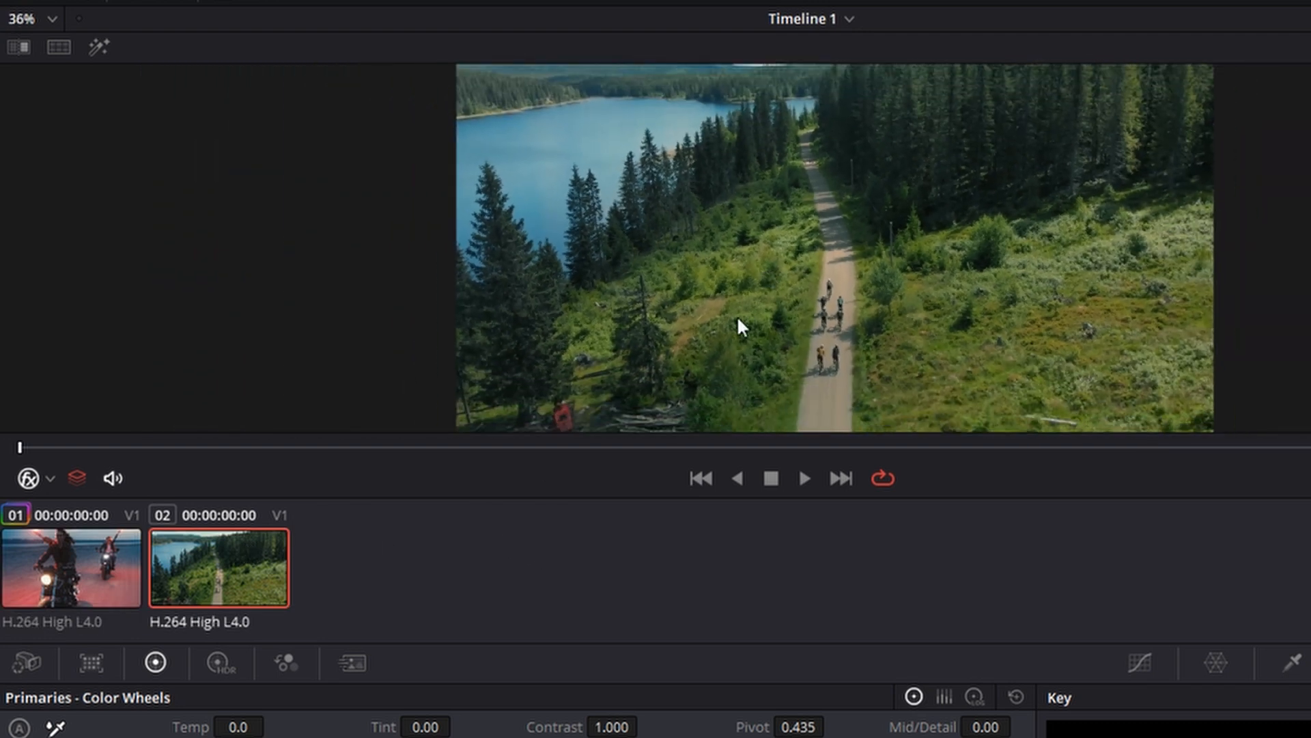
scroll(828, 265, "down", 1)
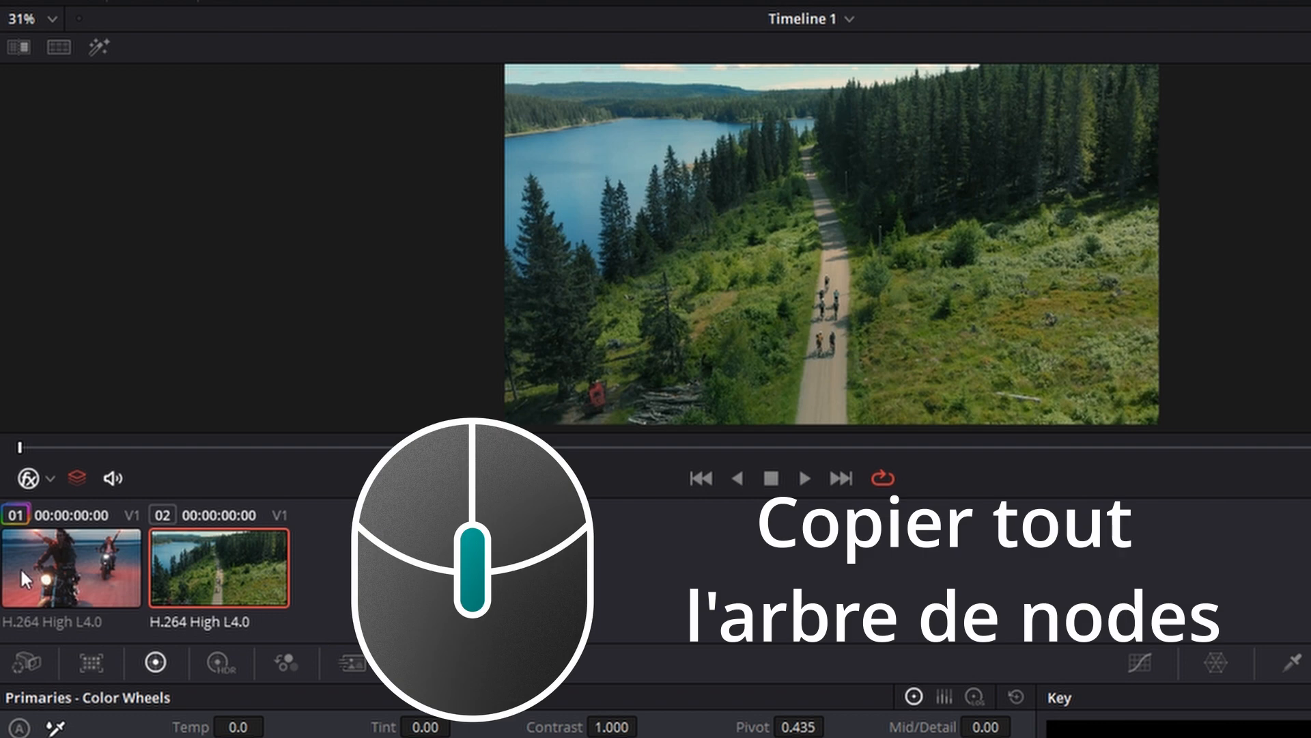
Copy the motorcycle clip's whole node tree onto the cyclists clip and compare the image with the grade bypassed and enabled
middle_click(73, 572)
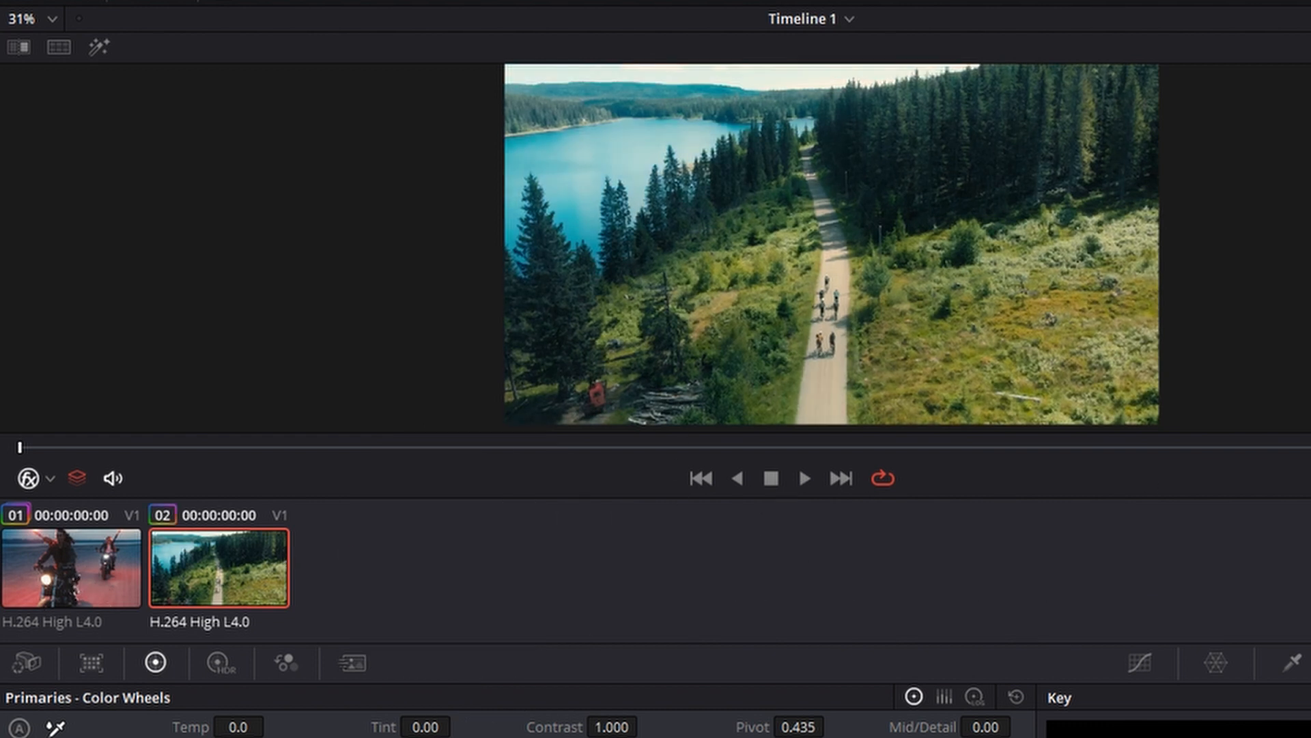
key("shift+d")
key("shift+d")
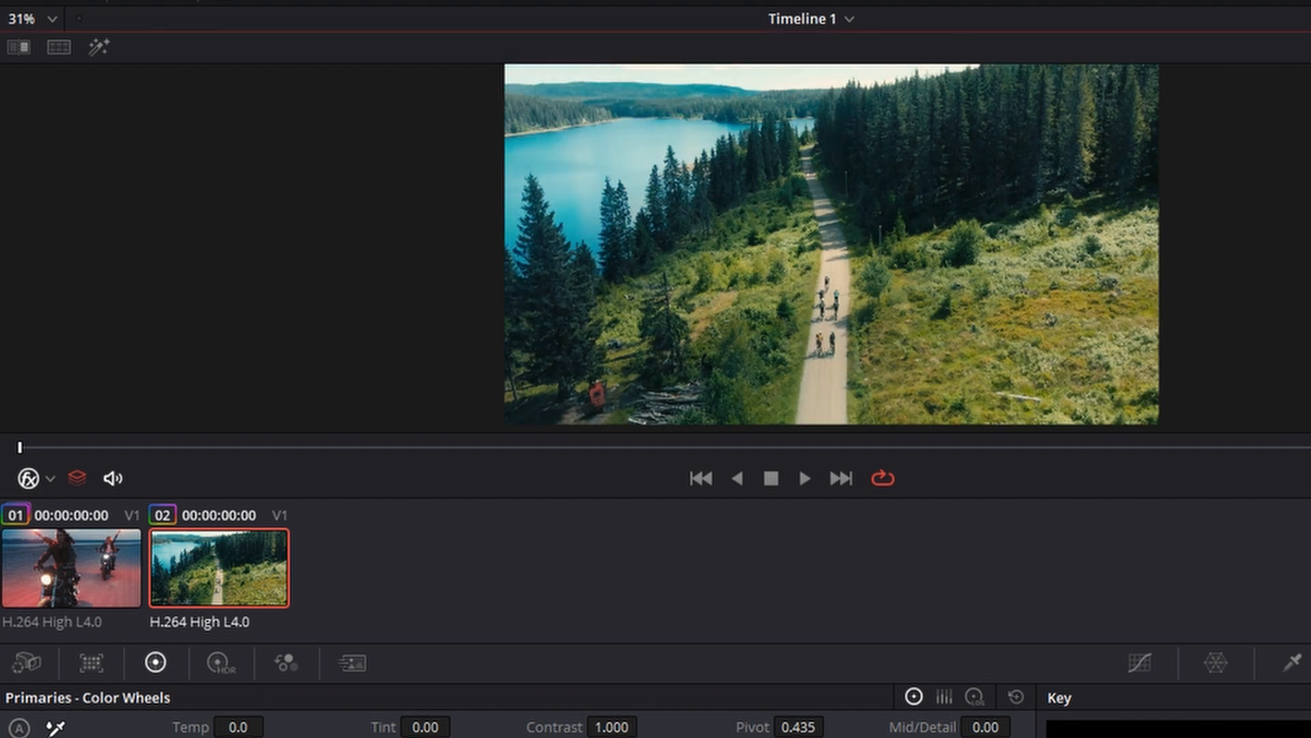
key("shift+d")
key("shift+d")
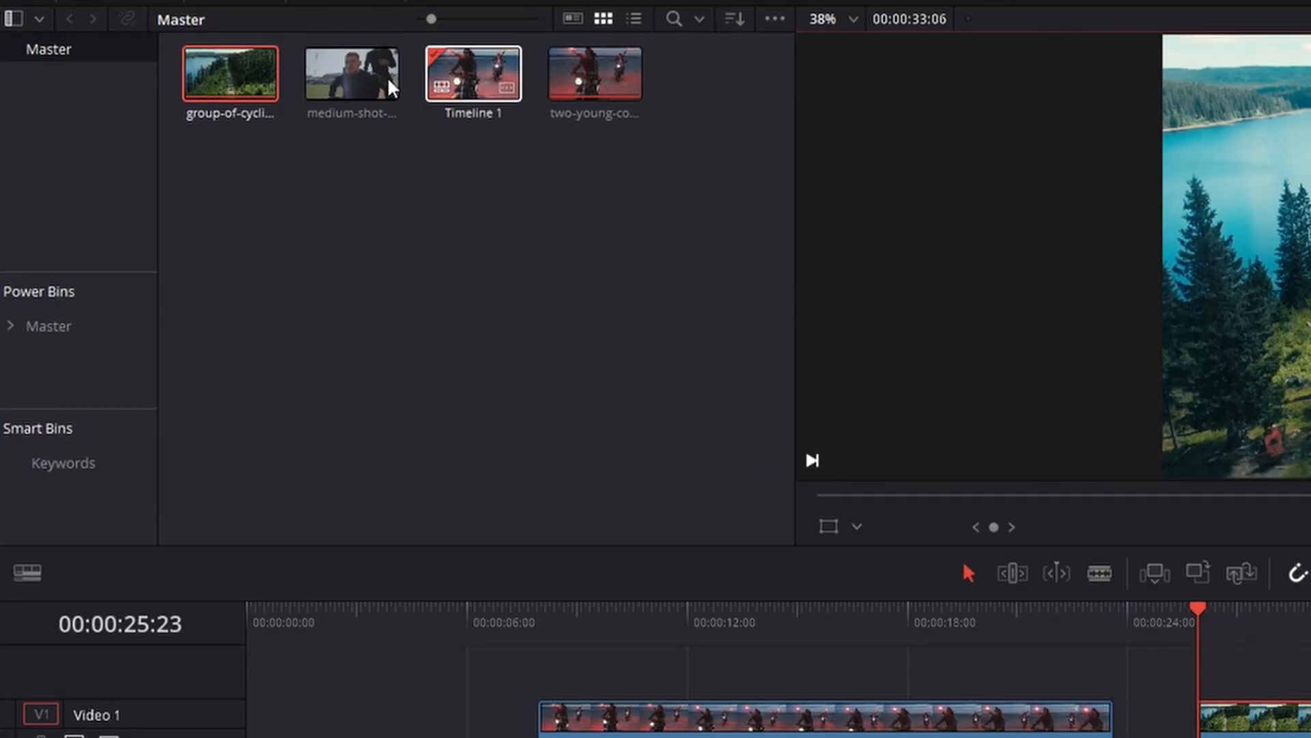
Add the medium-shot clip to the timeline and copy the existing film look node tree onto it
left_click_drag(389, 78, 743, 321)
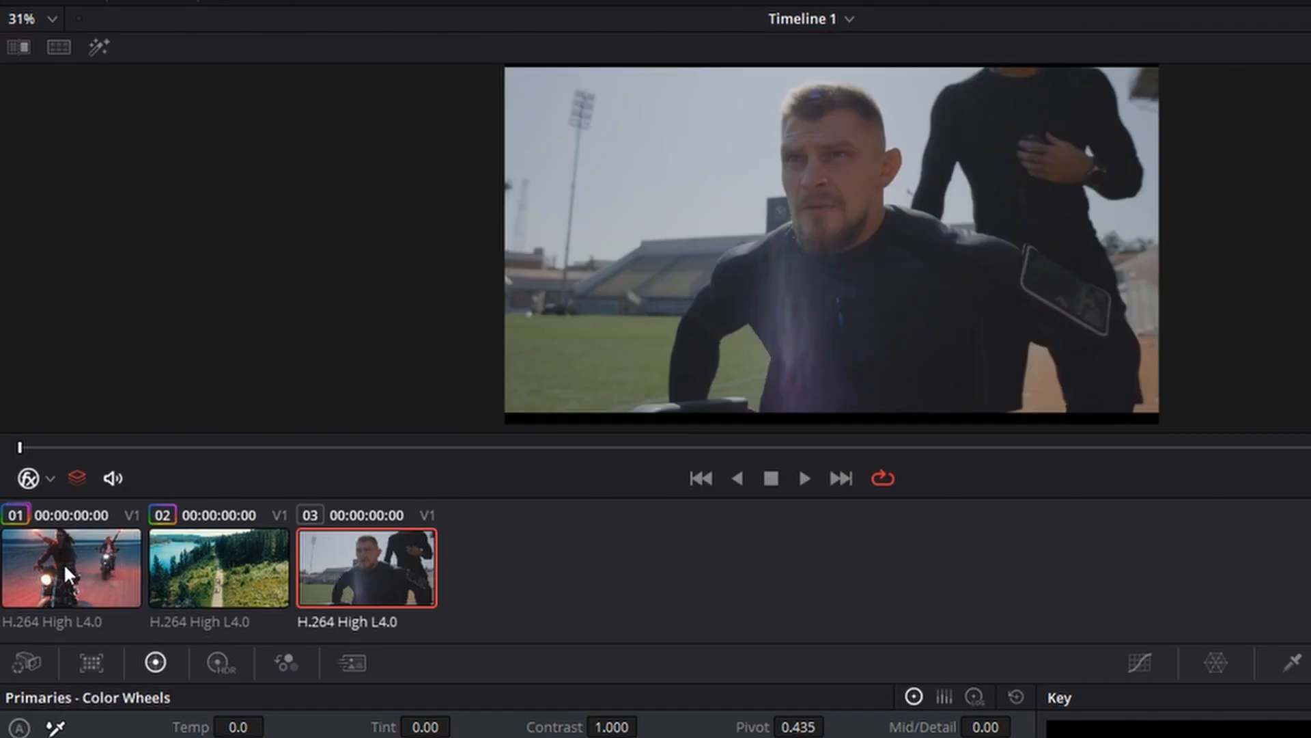
middle_click(64, 563)
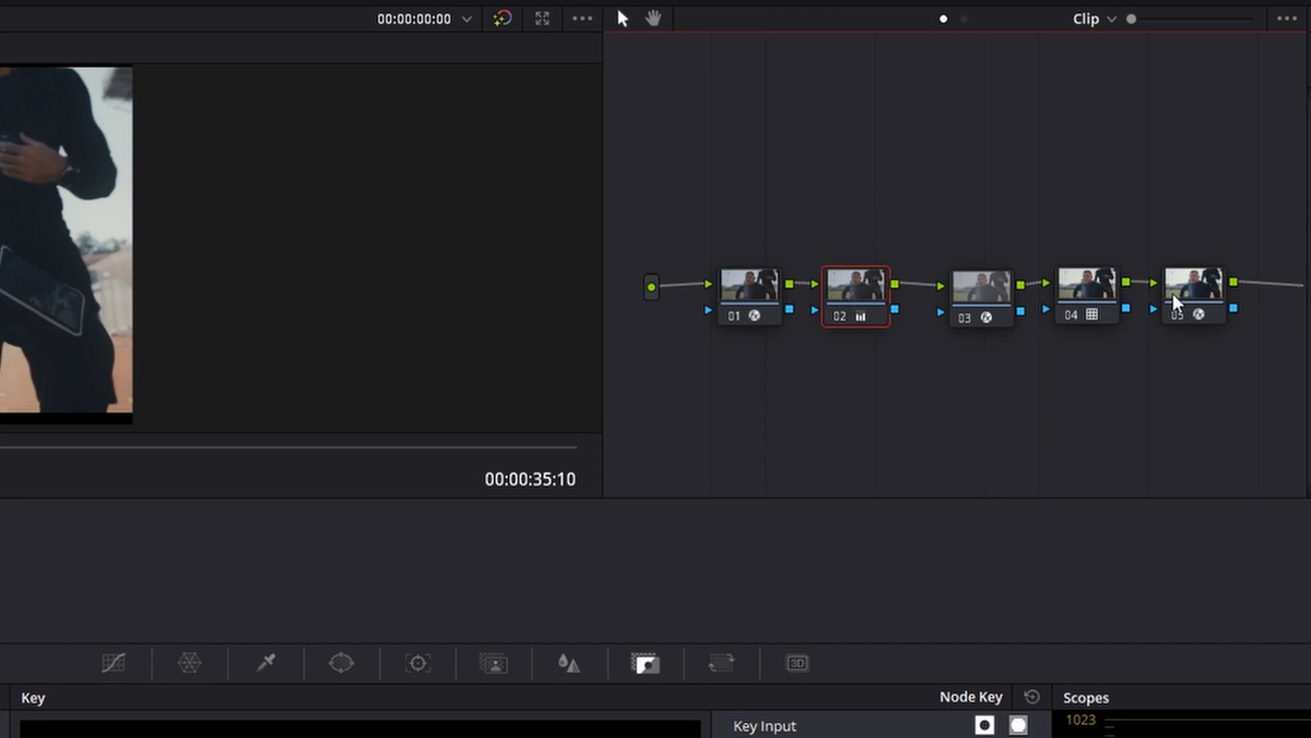
Set the Gamma to 0.03 and slightly lower the Gain on node 02 of the medium-shot clip
key("shift+4")
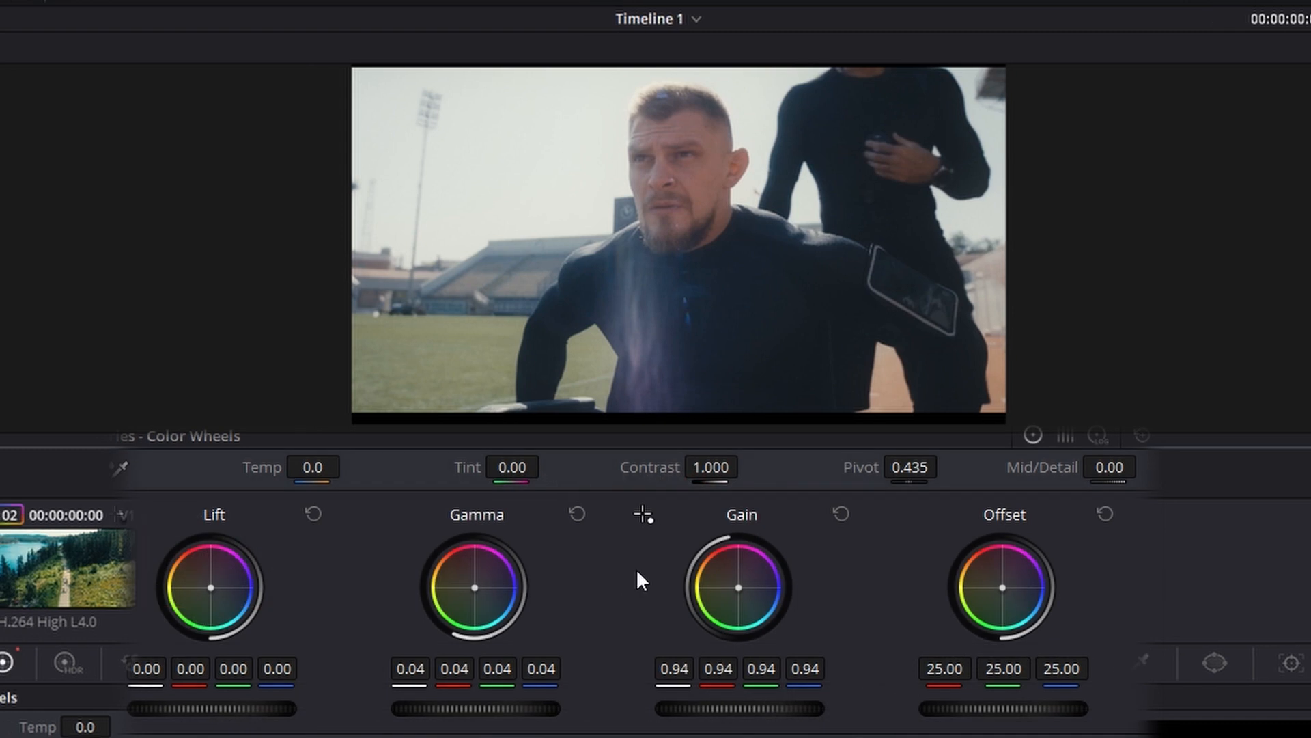
left_click_drag(476, 708, 468, 708)
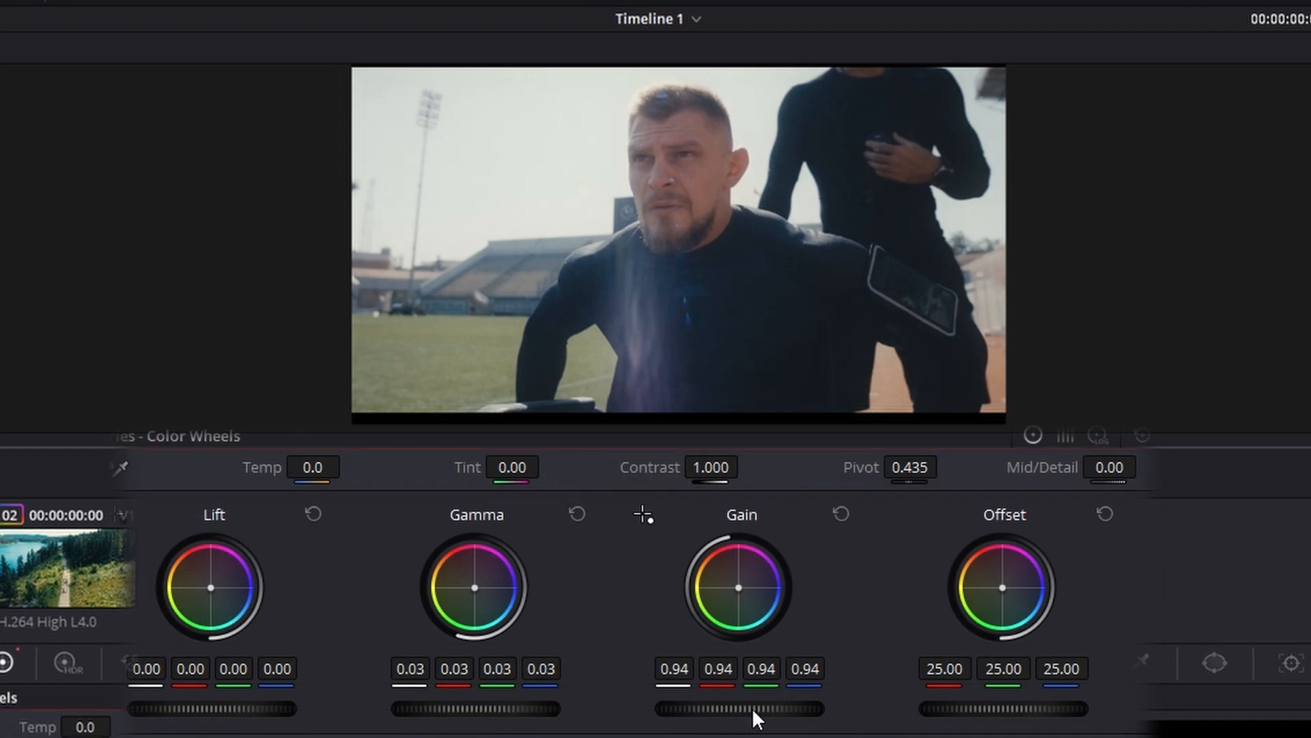
left_click_drag(739, 708, 731, 709)
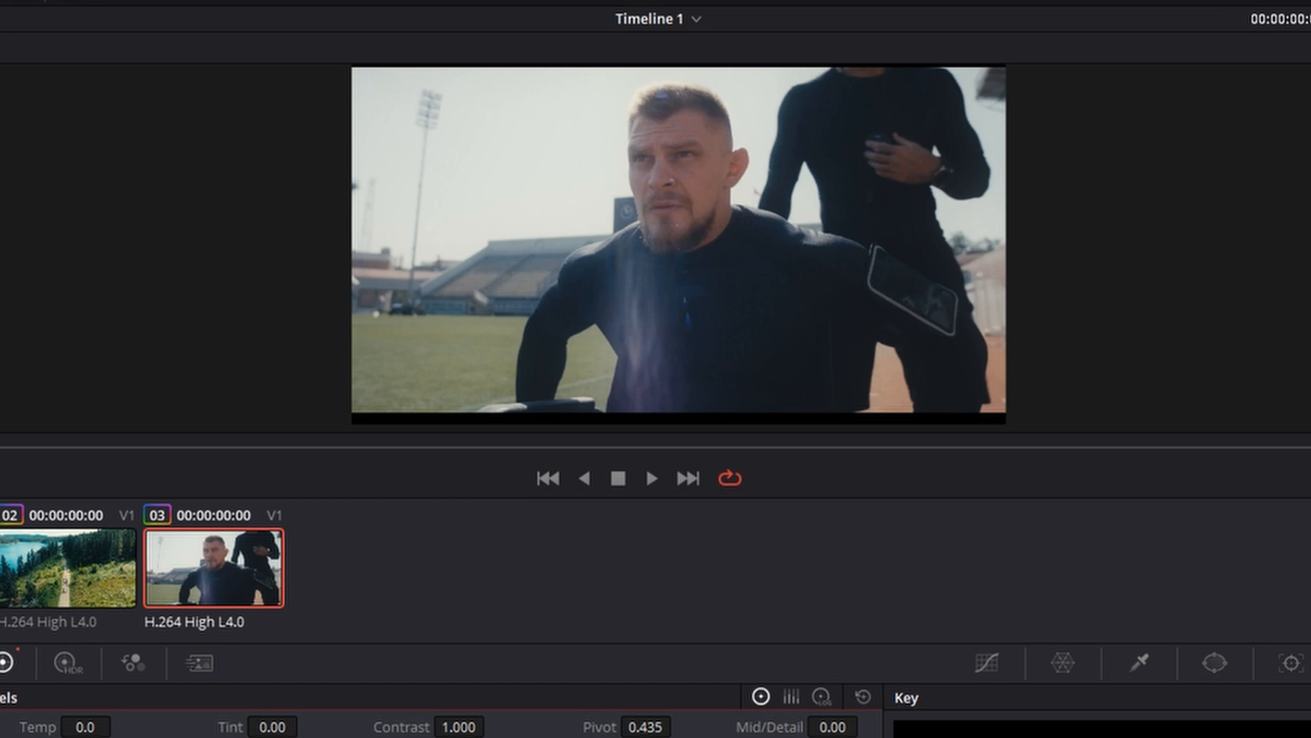
Compare the film look across the three graded clips, ending on the medium-shot clip
left_click(2, 567)
left_click(47, 555)
left_click(191, 567)
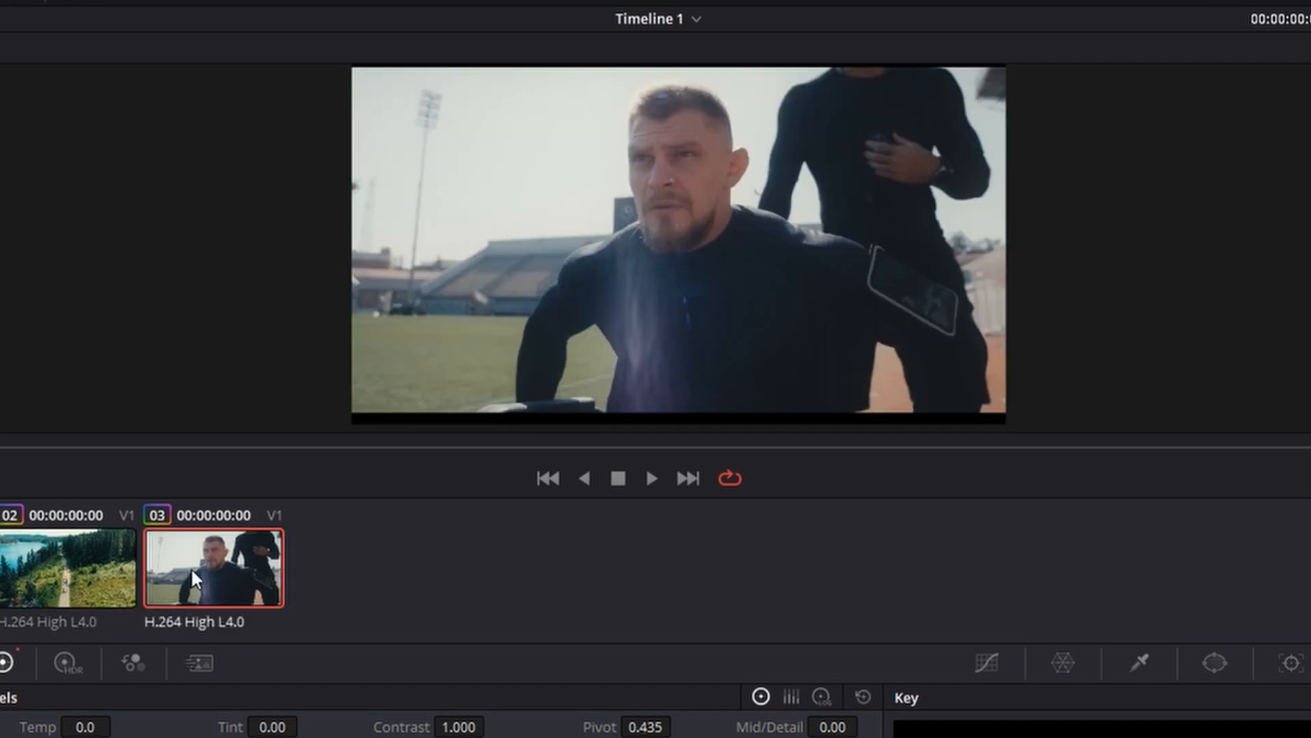
left_click(2, 566)
left_click(47, 552)
left_click(214, 560)
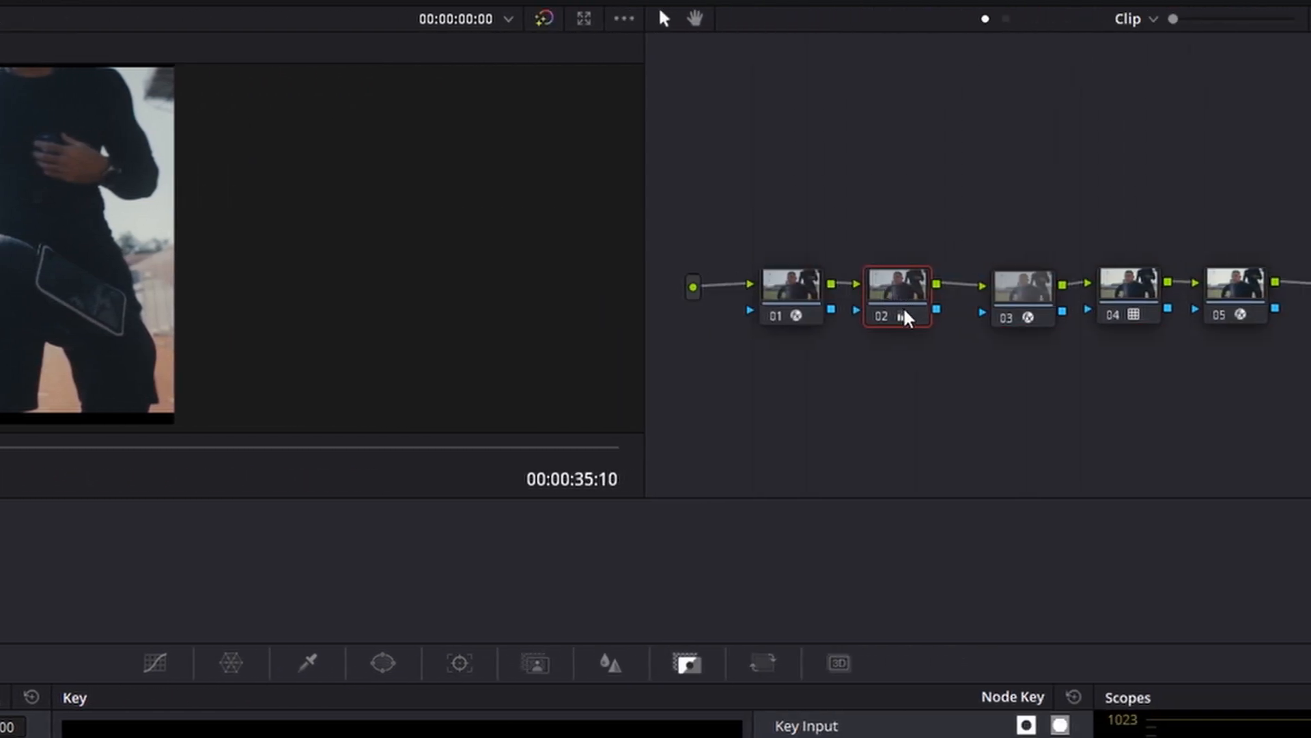
Move the Film Log transform, LUT and Glow nodes to a lower row and add two serial nodes after node 02
left_click_drag(1270, 142, 1002, 413)
left_click_drag(1225, 274, 1014, 396)
left_click(923, 304)
key("alt+s")
key("alt+s")
Line up the two new nodes beside node 02 and move the Glow node farther from the LUT node
left_click_drag(985, 186, 1120, 390)
left_click_drag(1118, 302, 1148, 349)
left_click(1032, 444)
left_click_drag(1150, 432, 1281, 433)
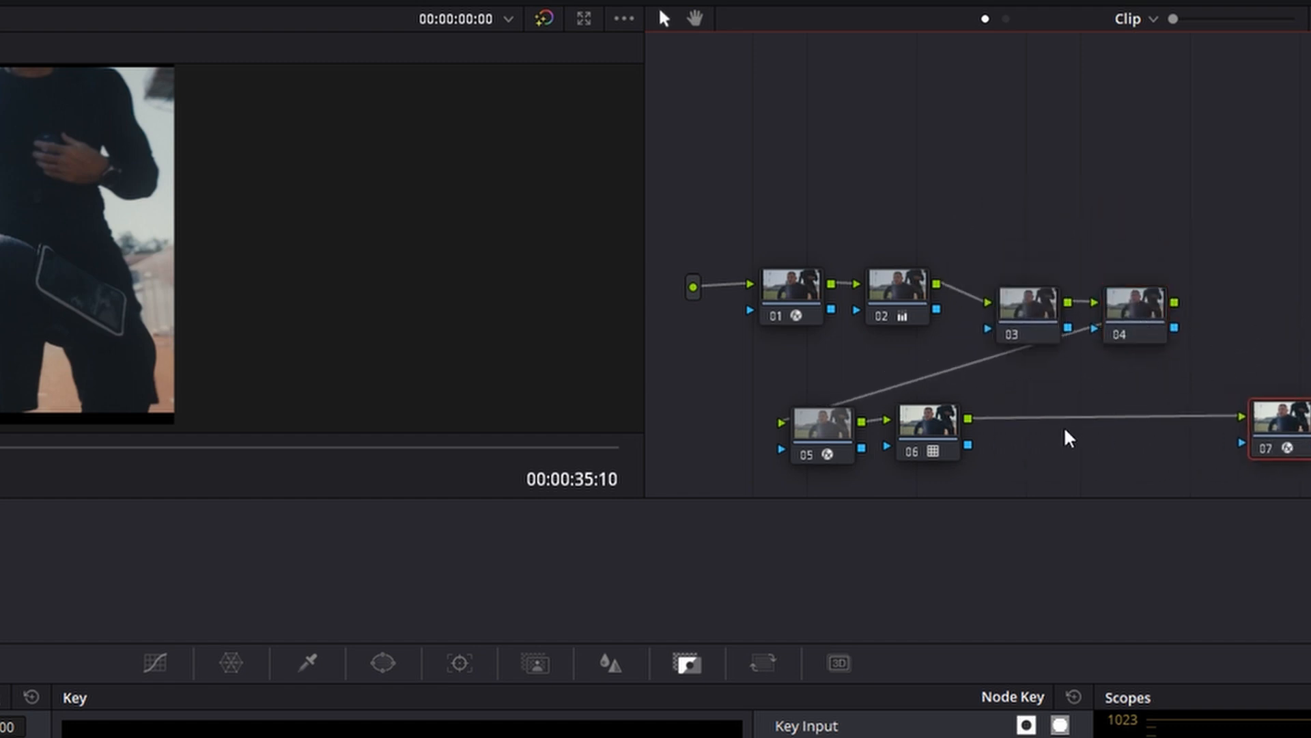
Add a serial node between the Rec709 Kodak 2383 D60 LUT and Glow nodes, and another after node 04
left_click_drag(1043, 403, 1025, 304)
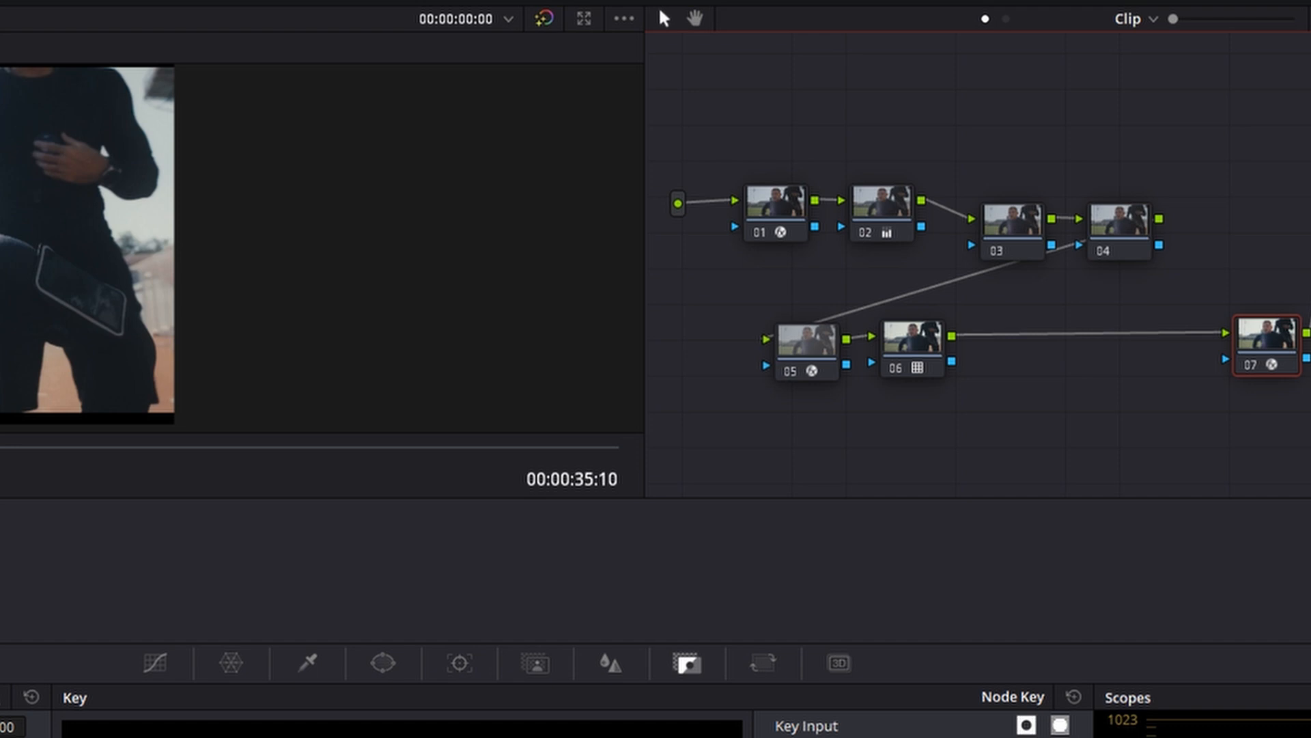
mouse_move(914, 359)
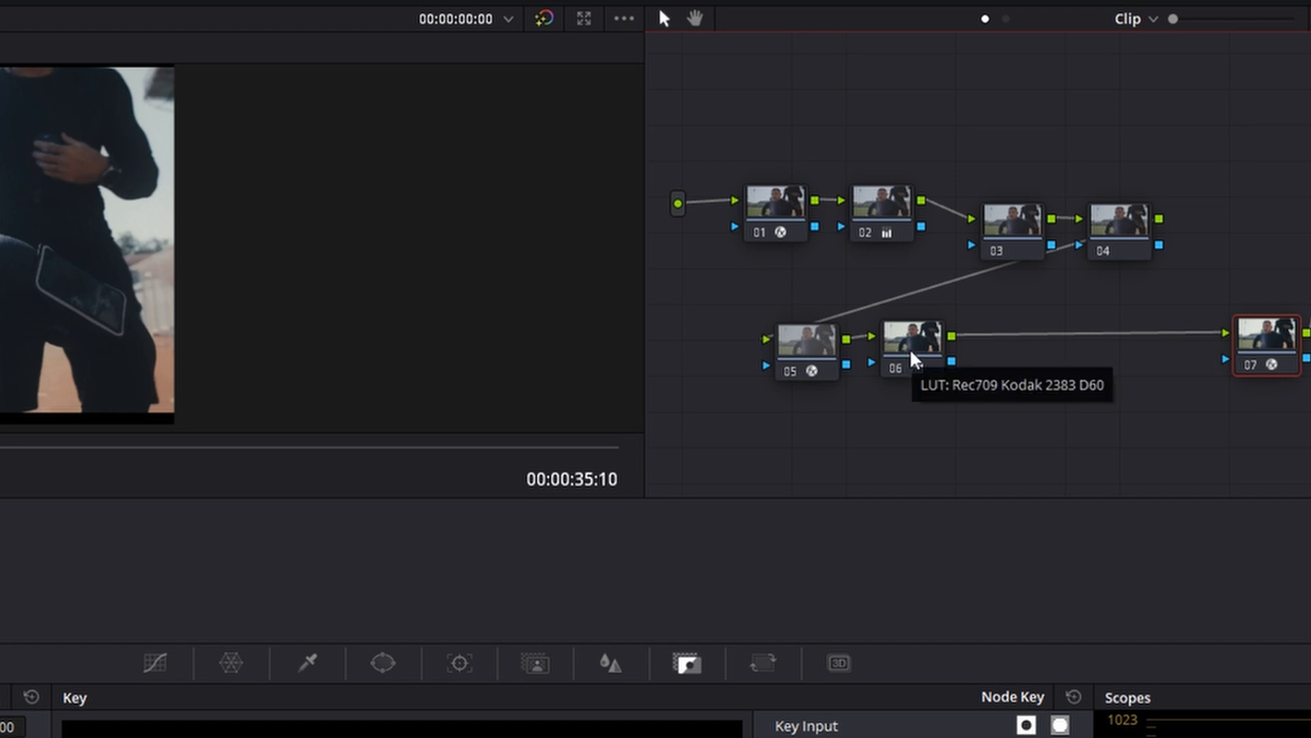
left_click(913, 359)
key("alt+s")
left_click_drag(1022, 346, 1069, 352)
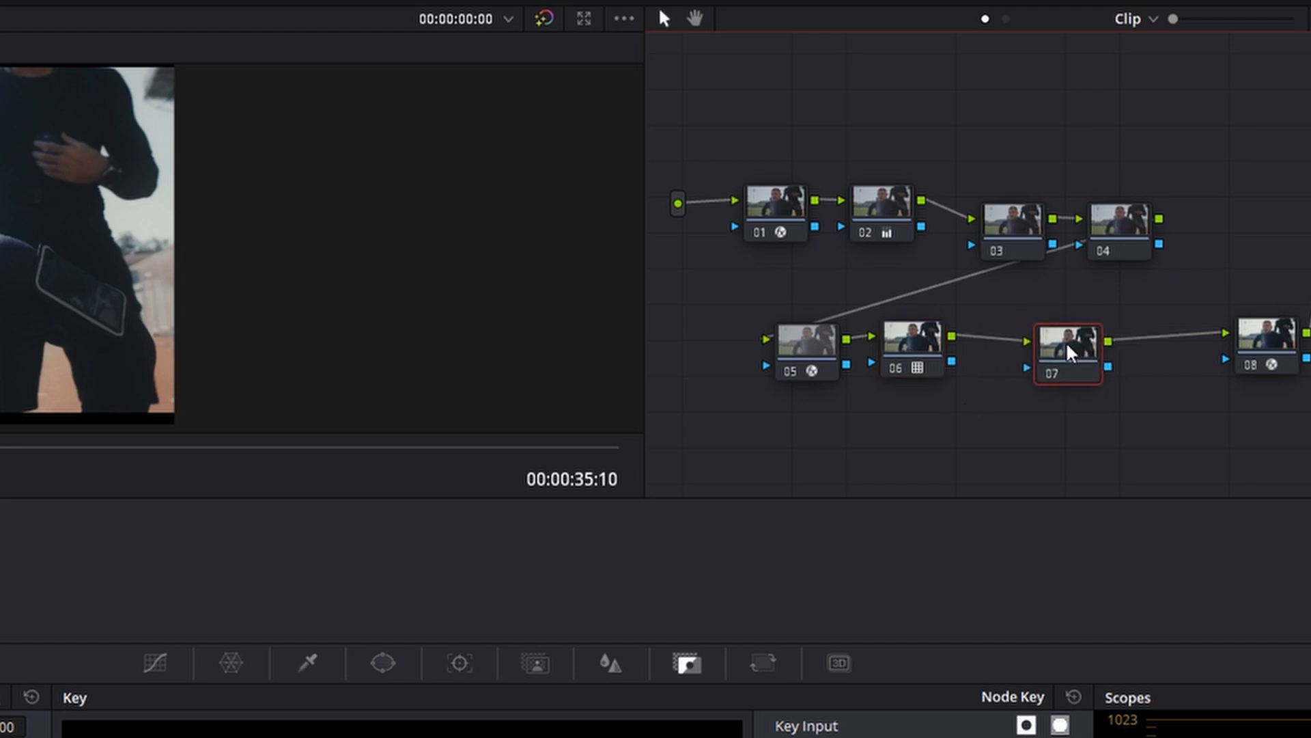
left_click(1121, 240)
key("alt+s")
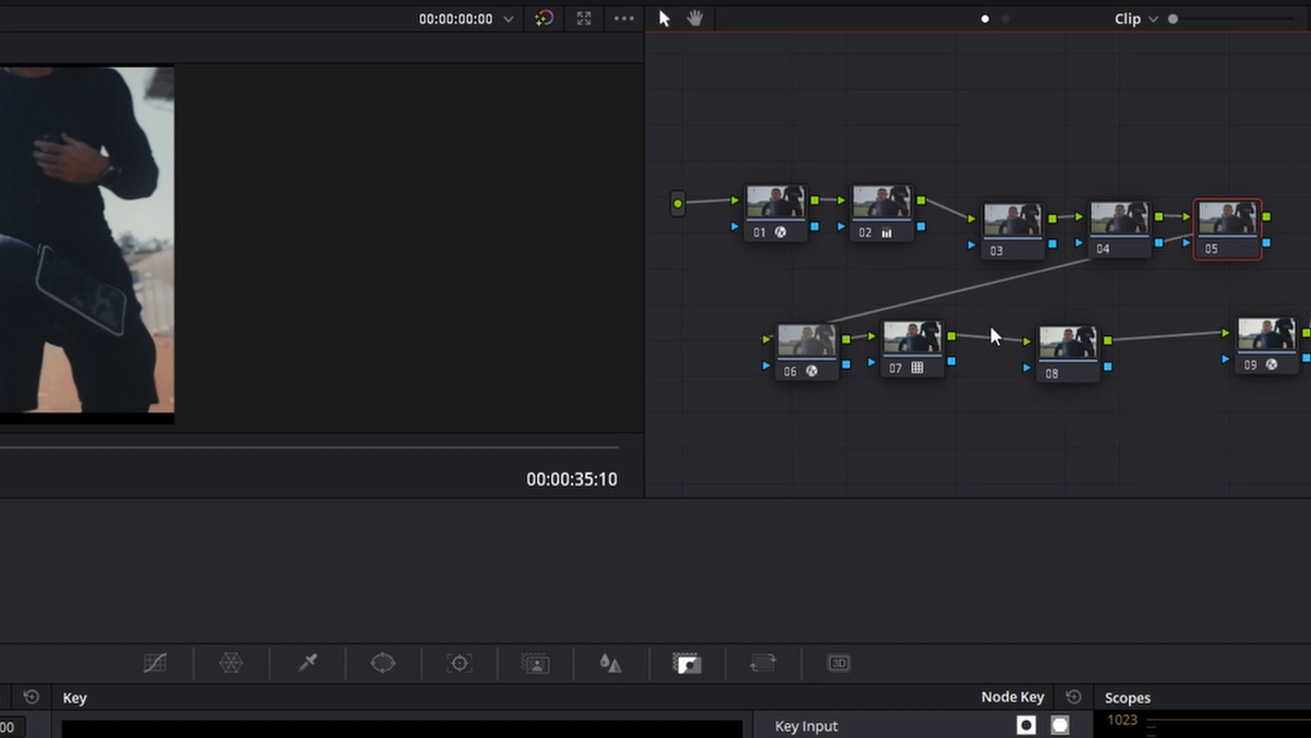
Move node 08 closer to the LUT node and open its HSL Qualifier
left_click_drag(731, 305, 938, 376)
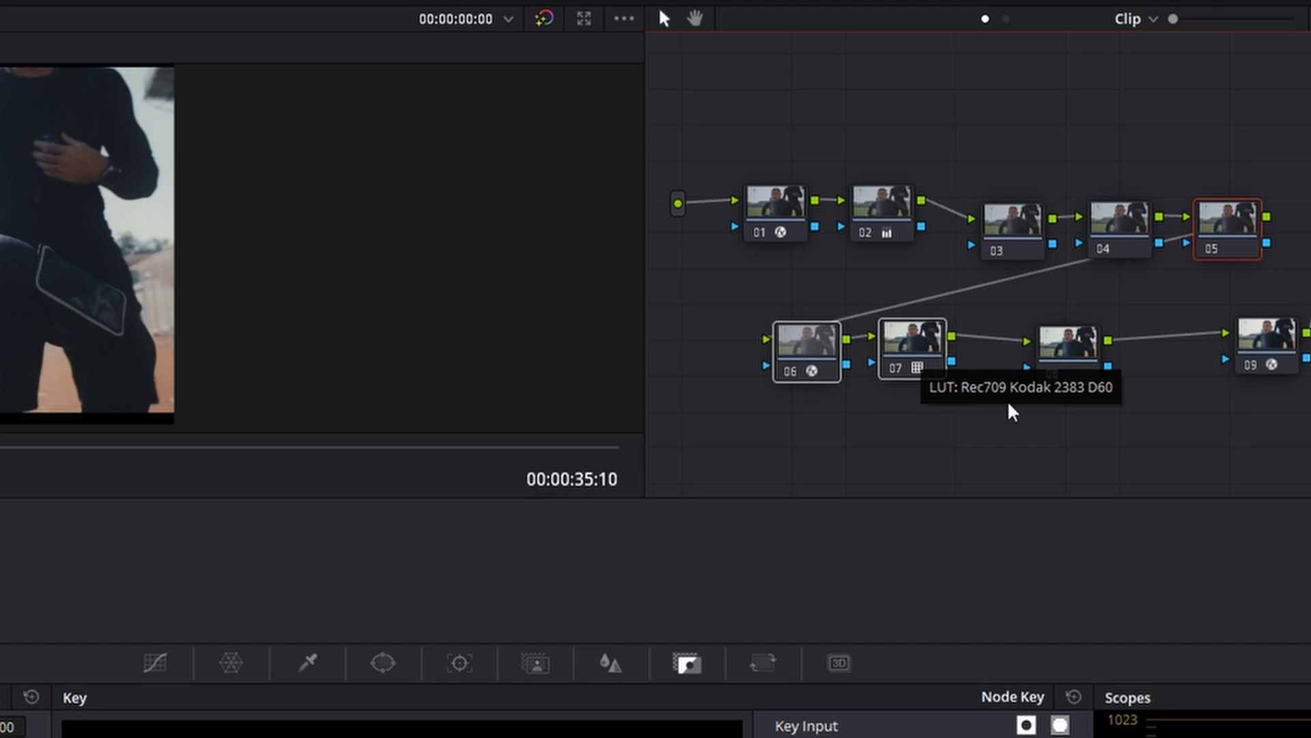
left_click_drag(1060, 362, 1041, 355)
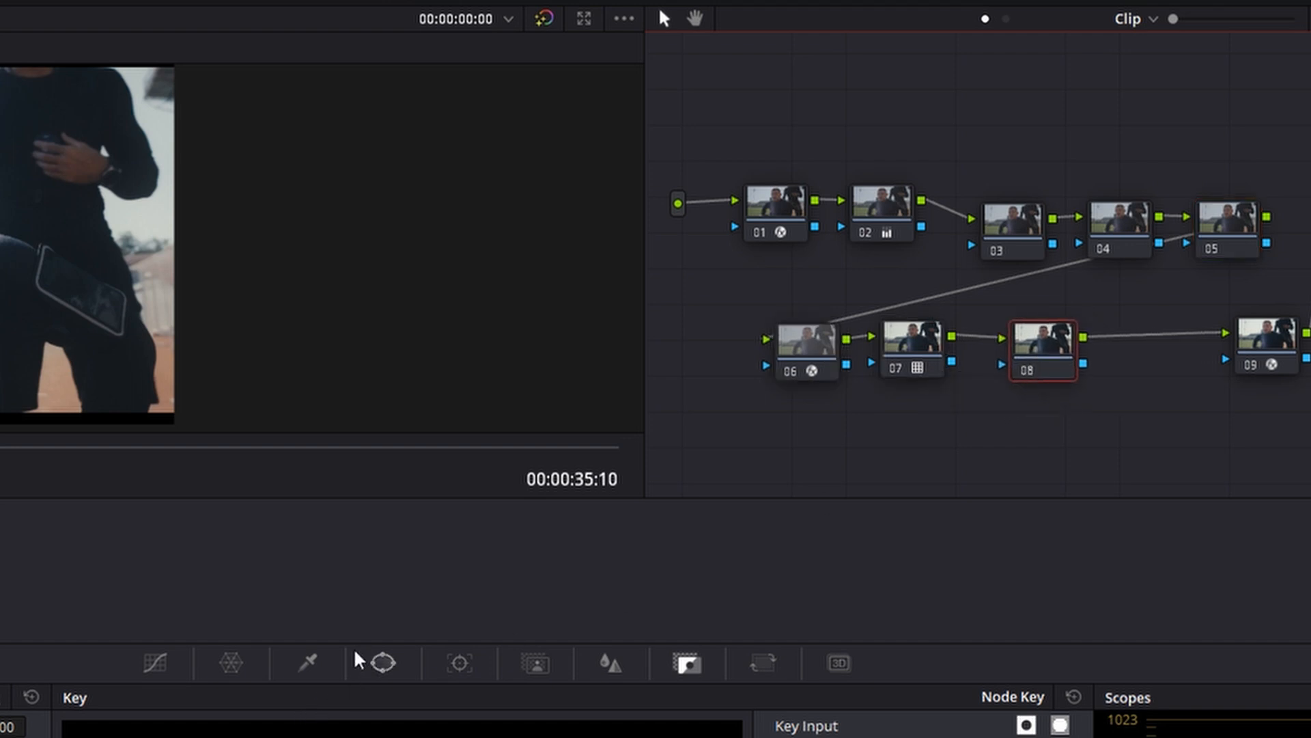
left_click(307, 661)
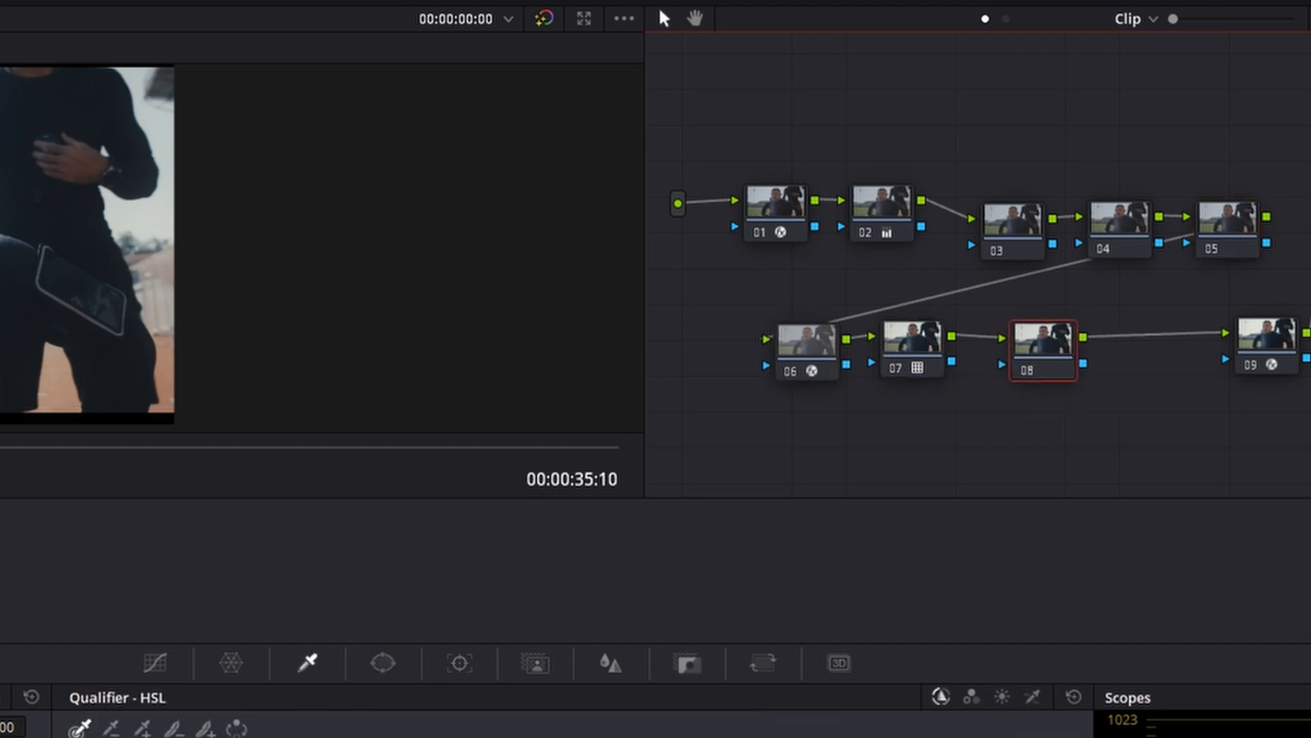